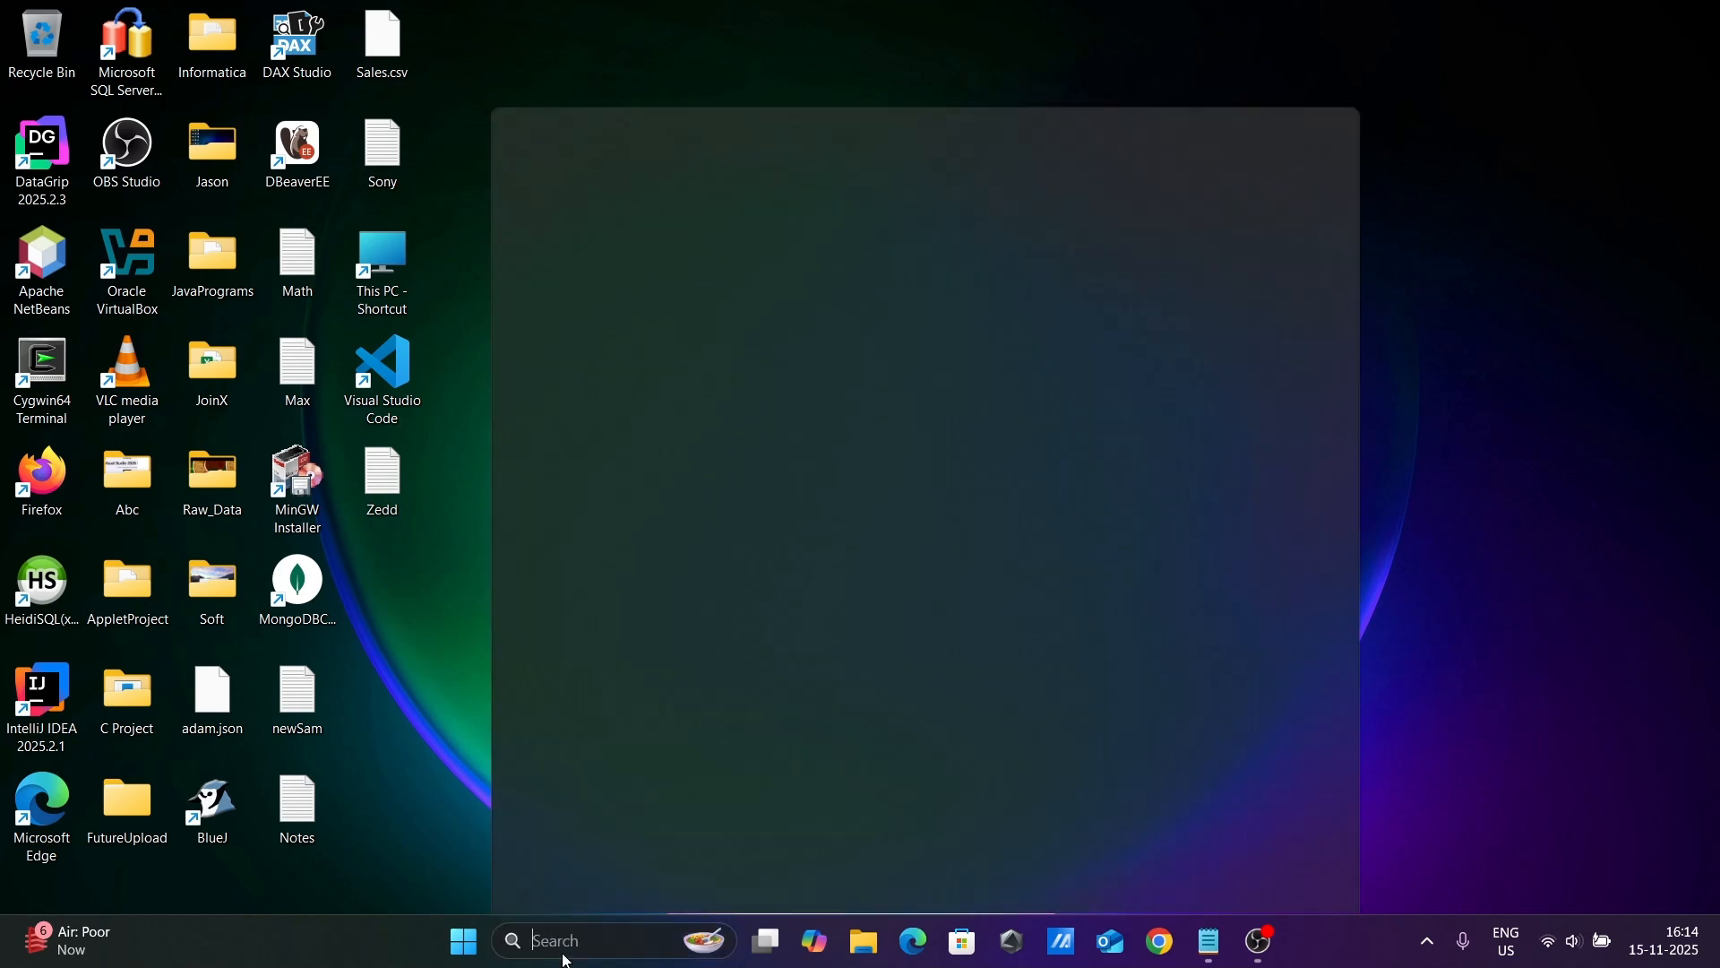
Step: Launch Visual Studio Insiders and open the recent ConsoleApplication1.slnx solution
{"action": "type", "text": "al"}
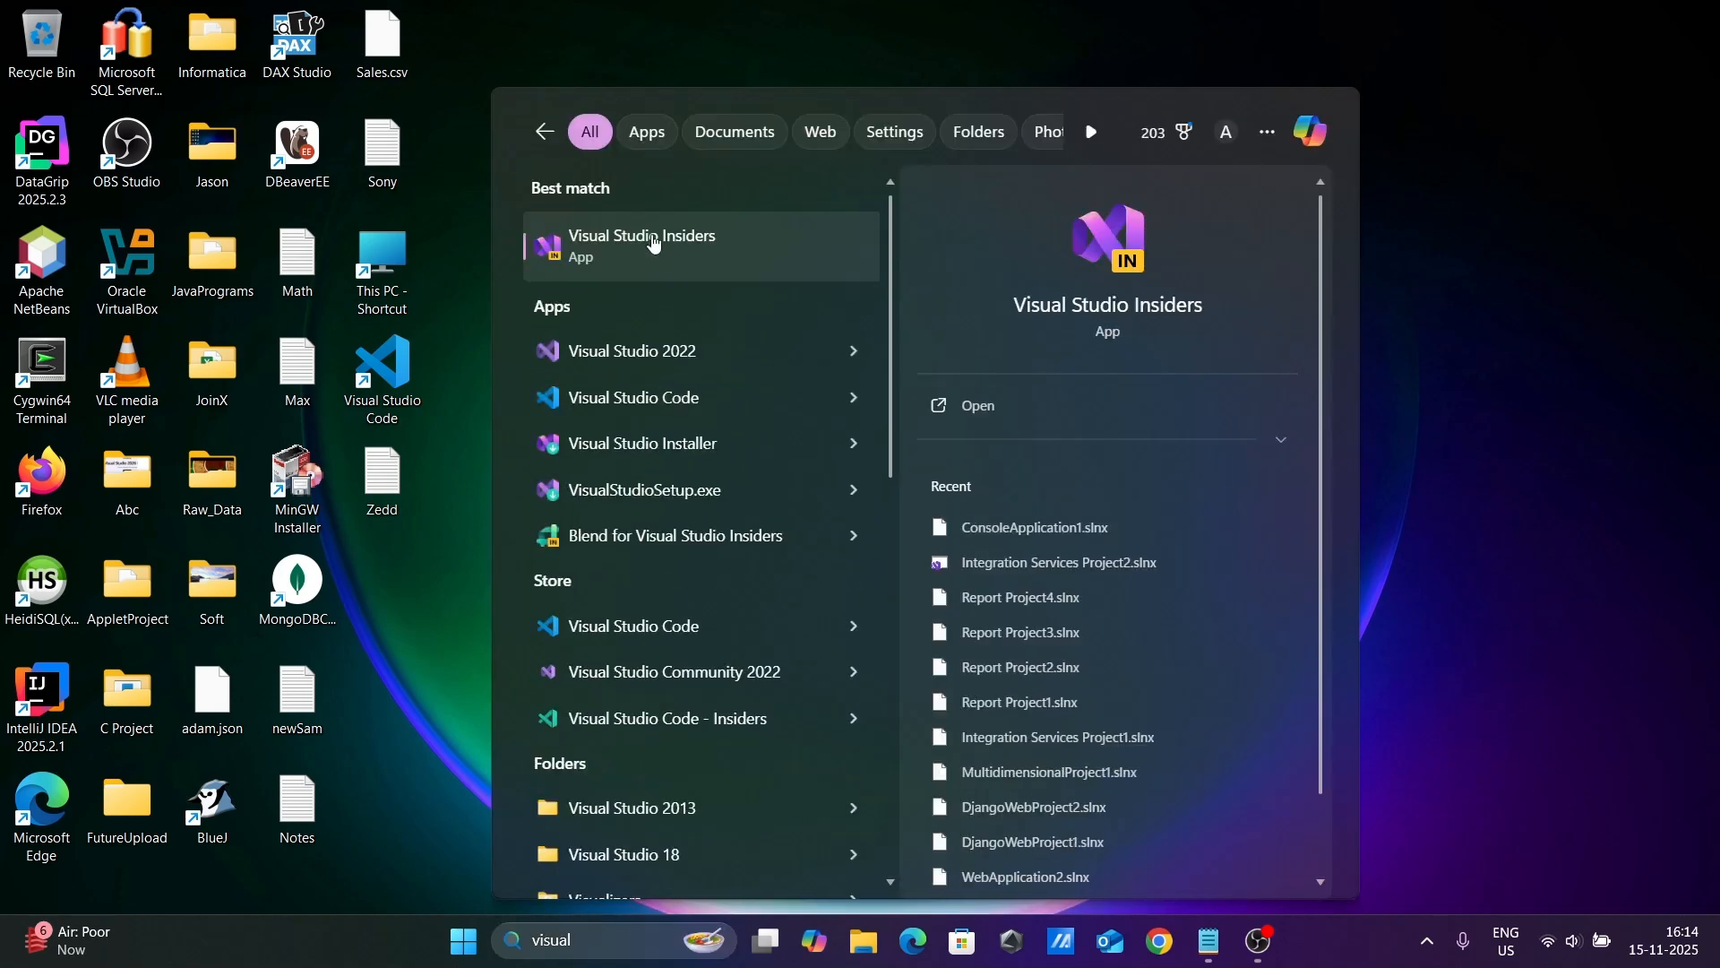
{"action": "left_click", "coordinate": [655, 244]}
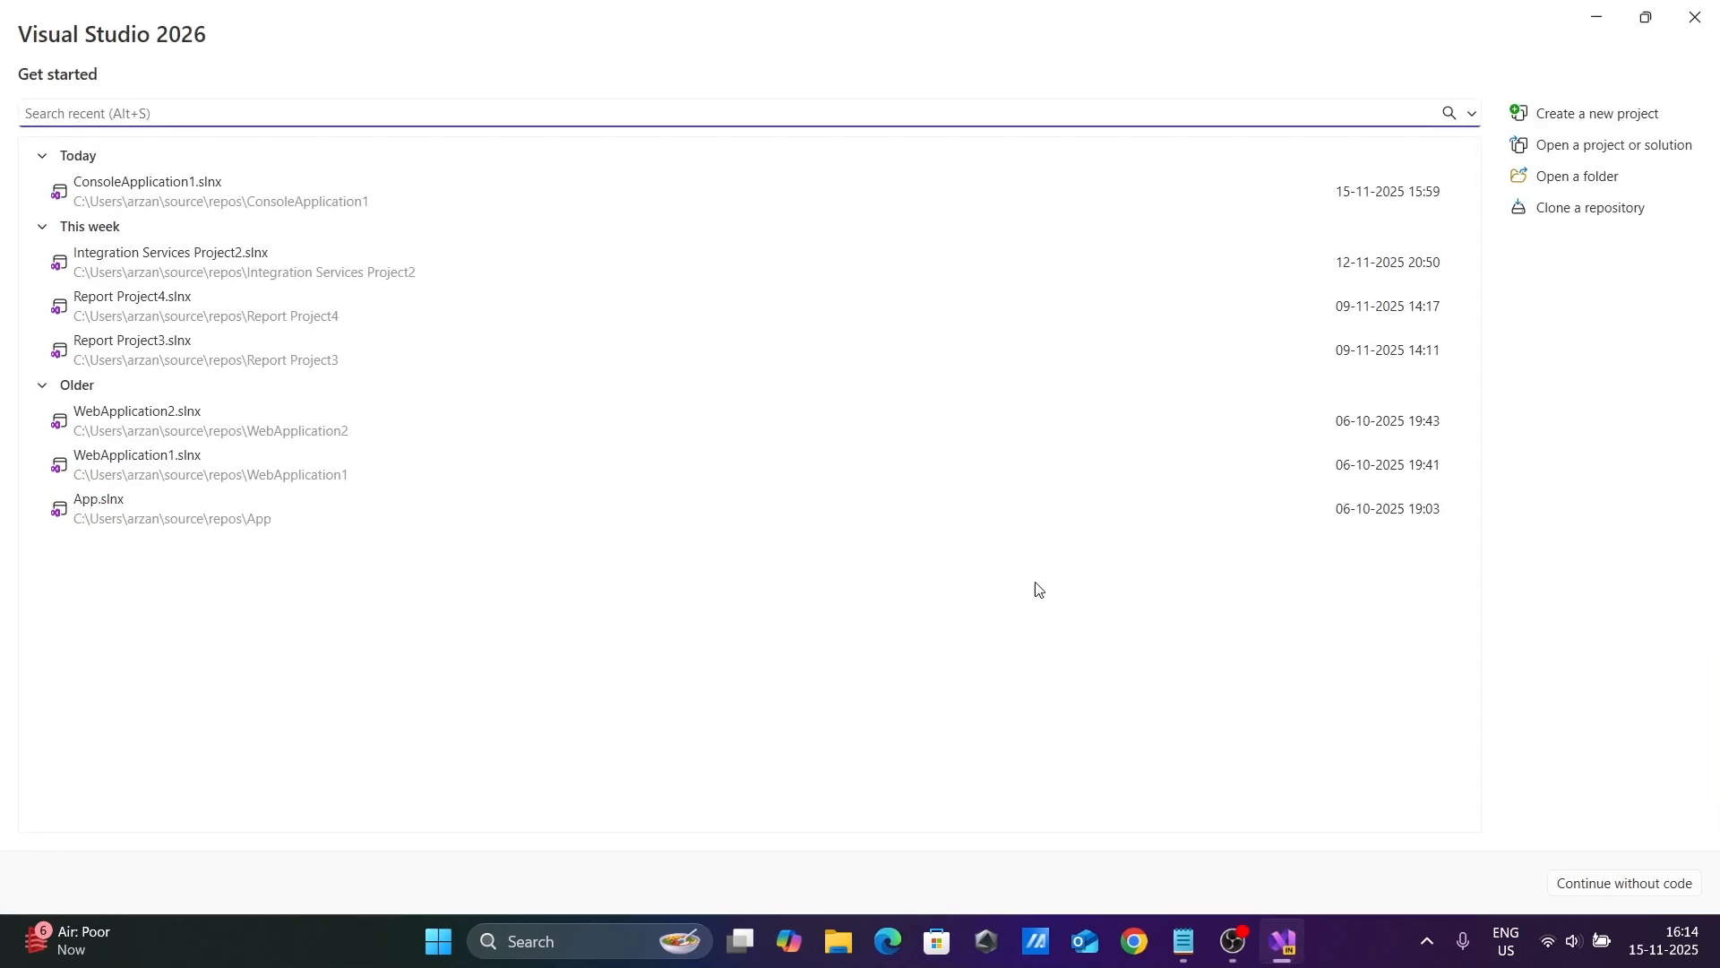
{"action": "left_click", "coordinate": [153, 197]}
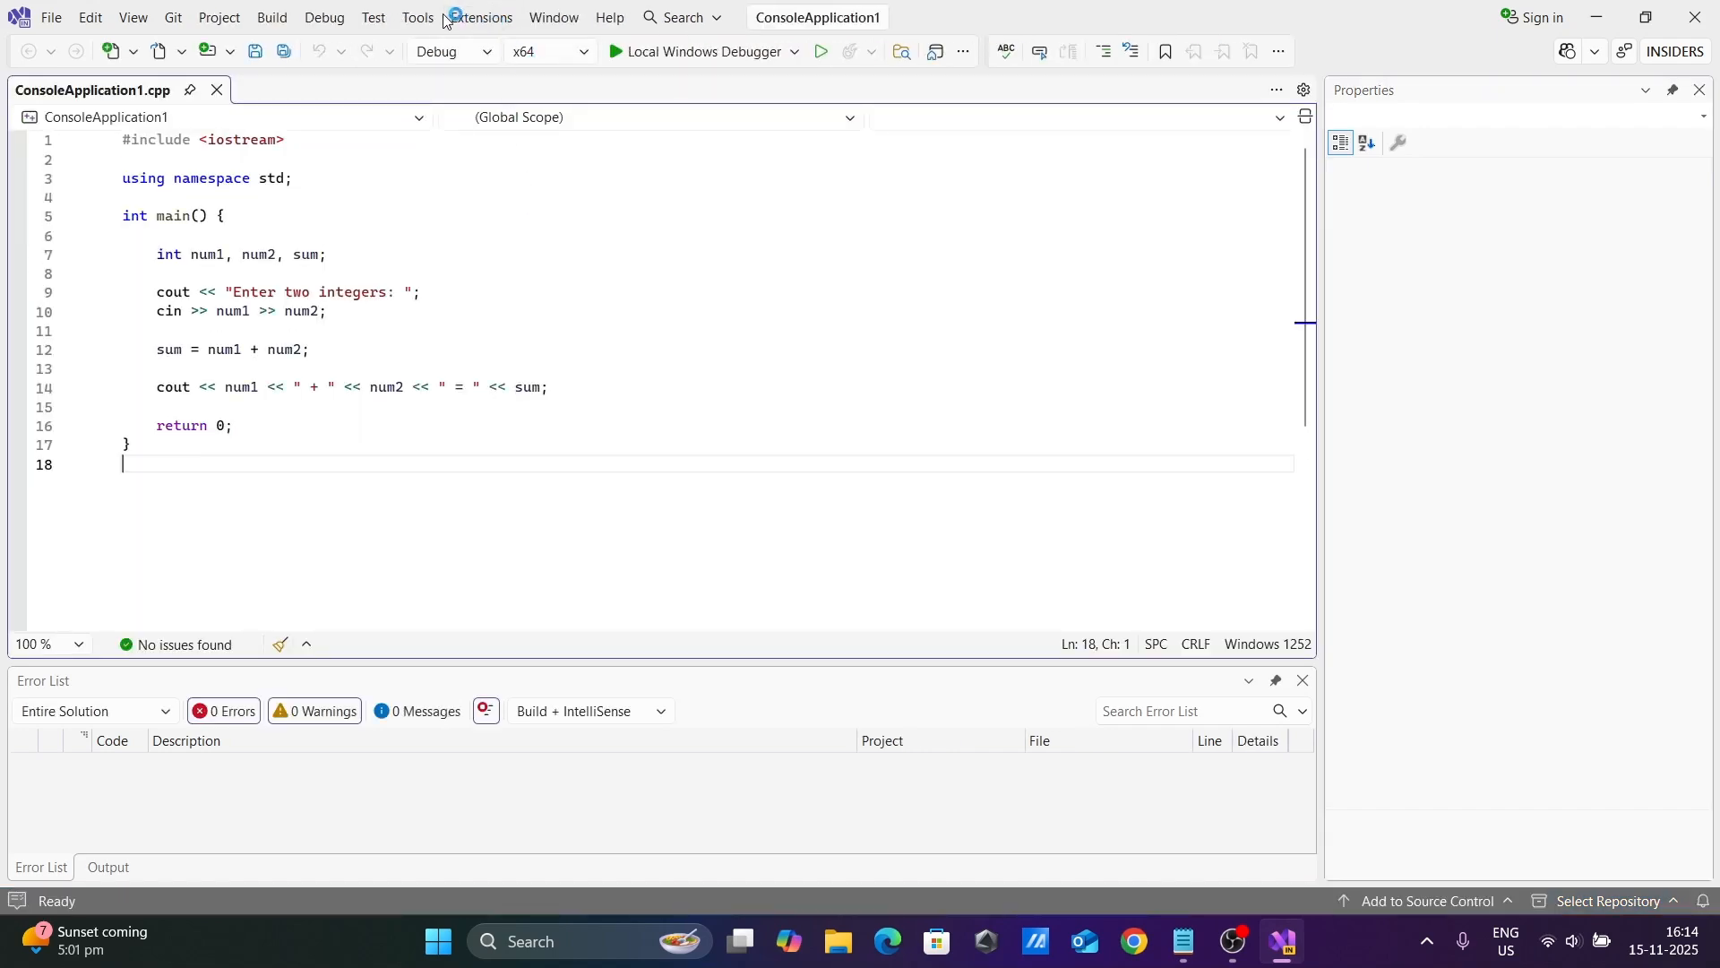
Step: Find the Microsoft Analysis Services Projects 2022+ extension by searching the Extension Manager for "analysis" and start its installation download
{"action": "left_click", "coordinate": [474, 20]}
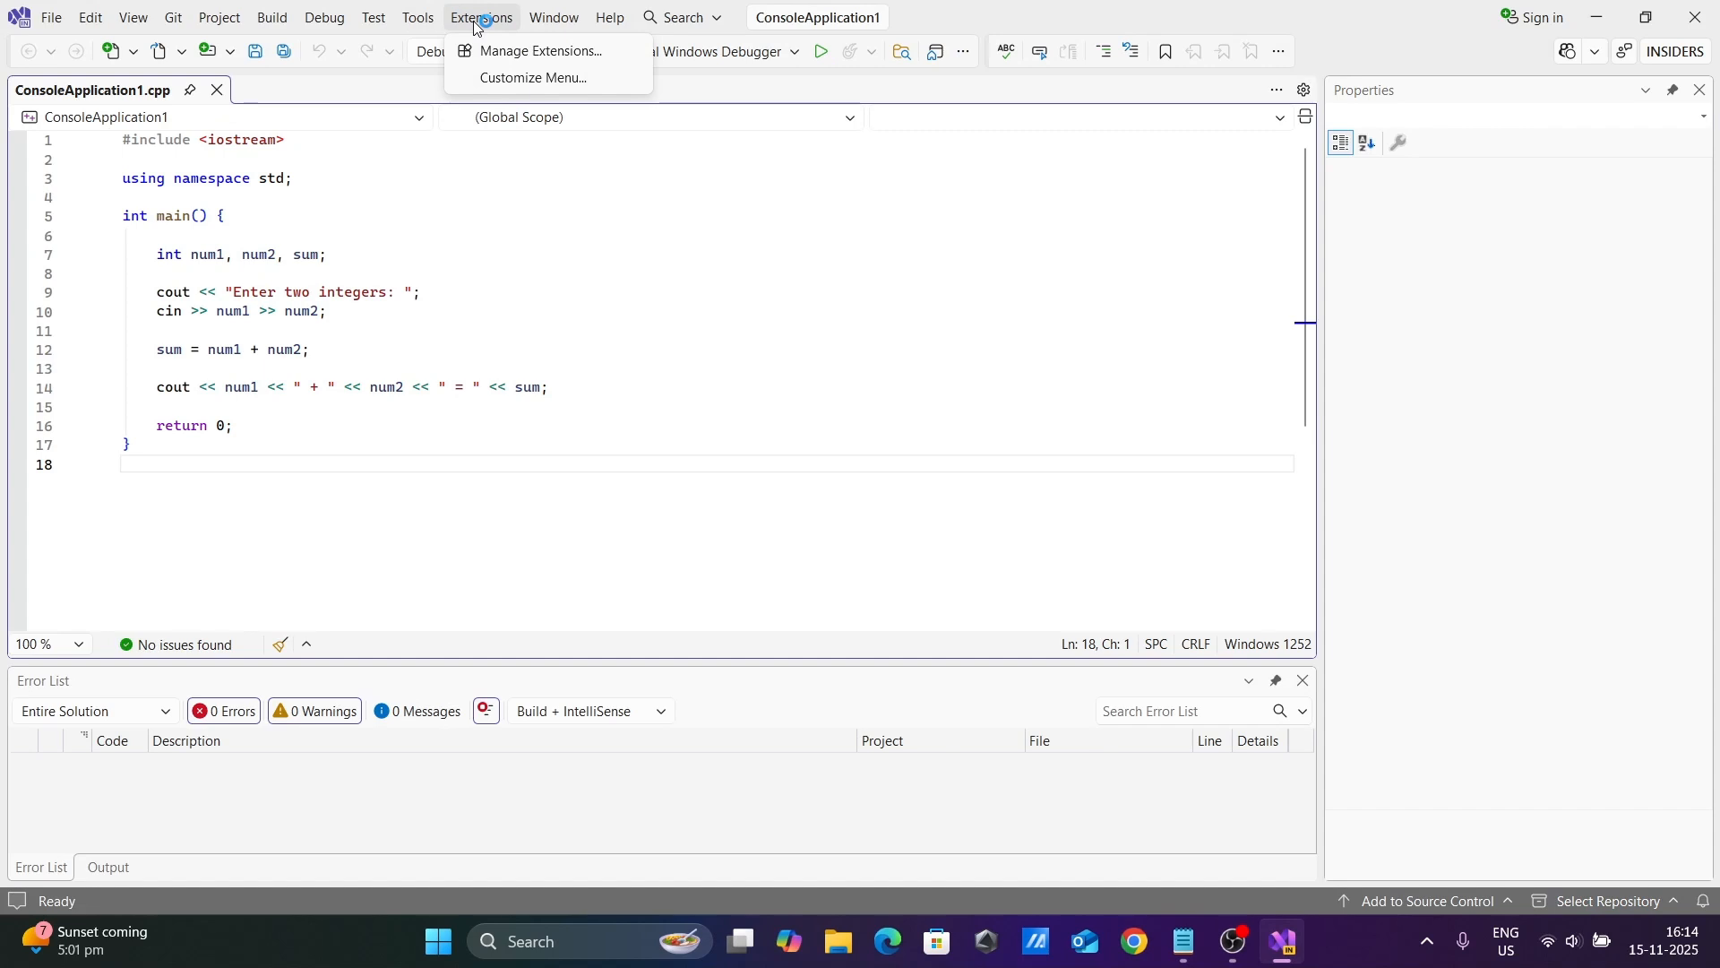
{"action": "left_click", "coordinate": [510, 54]}
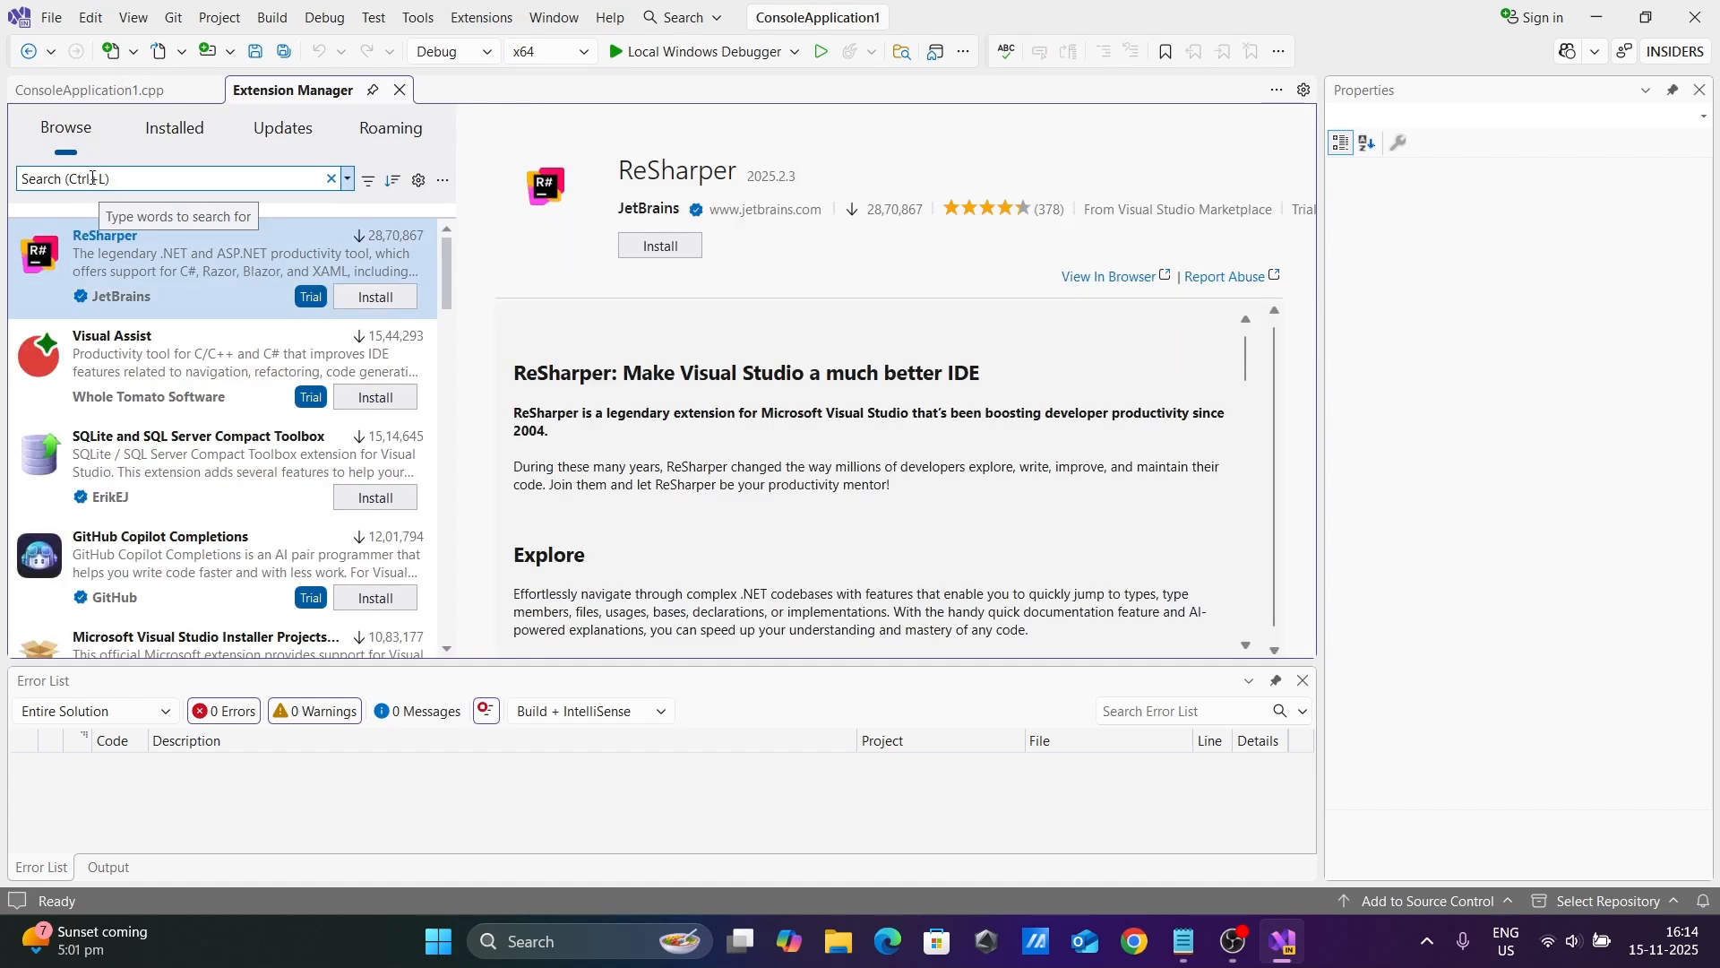
{"action": "left_click", "coordinate": [90, 177]}
{"action": "type", "text": "analysis"}
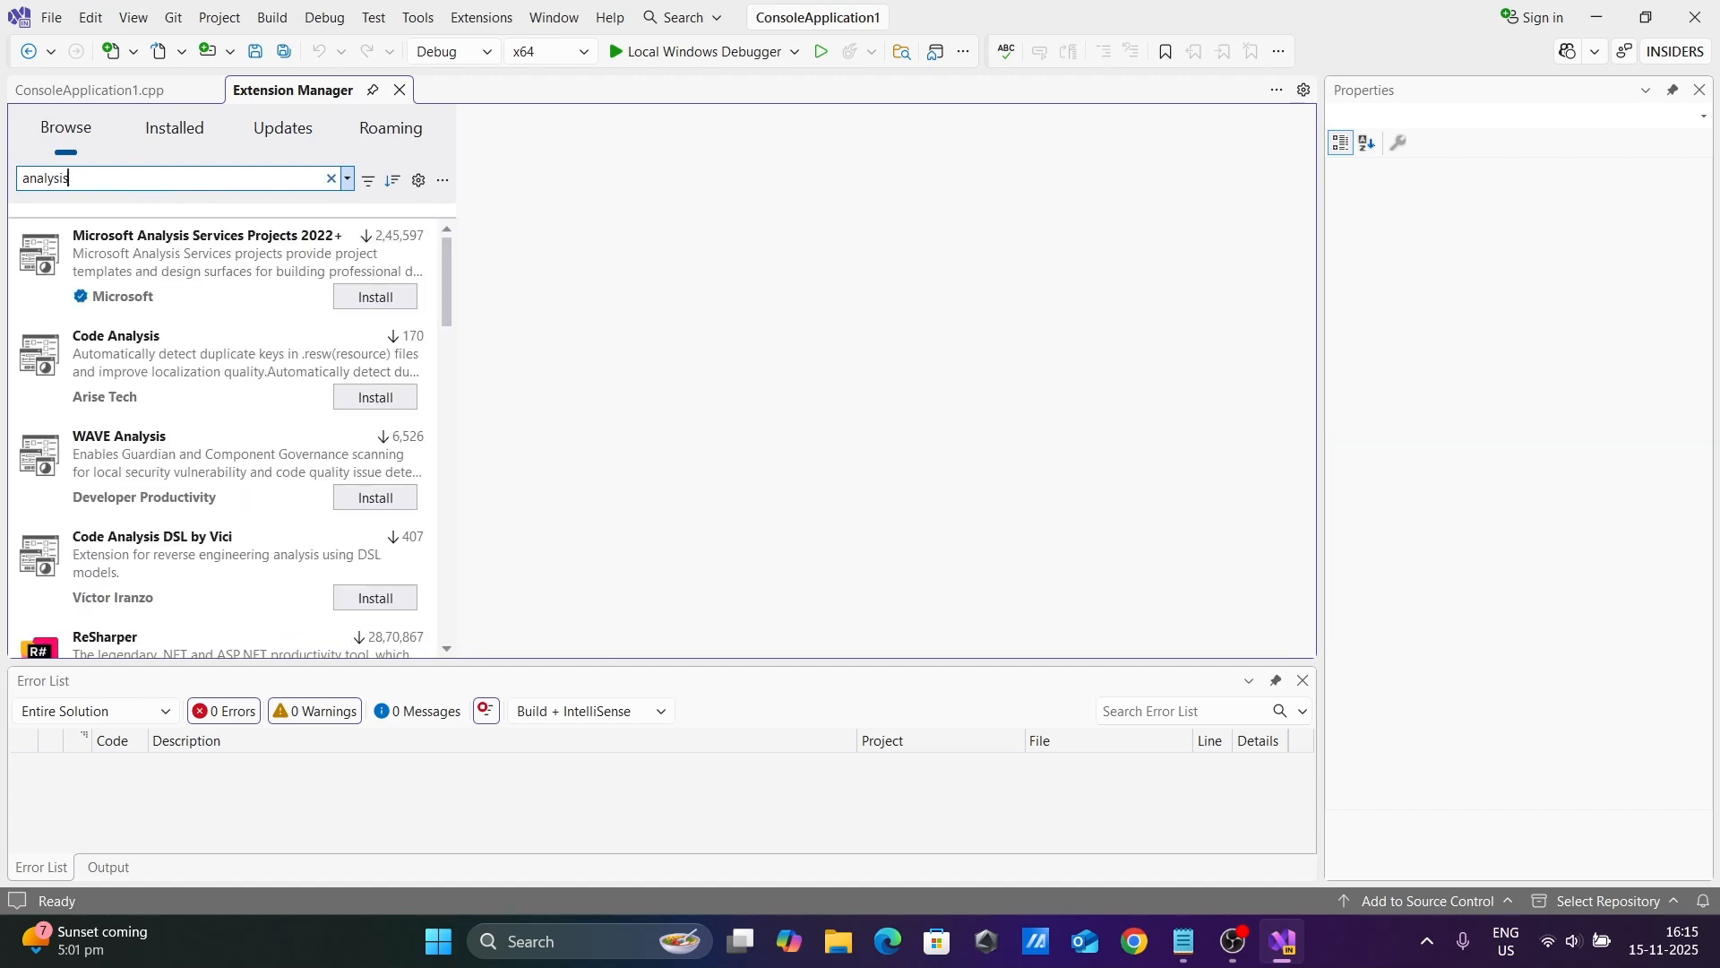
{"action": "left_click", "coordinate": [183, 287]}
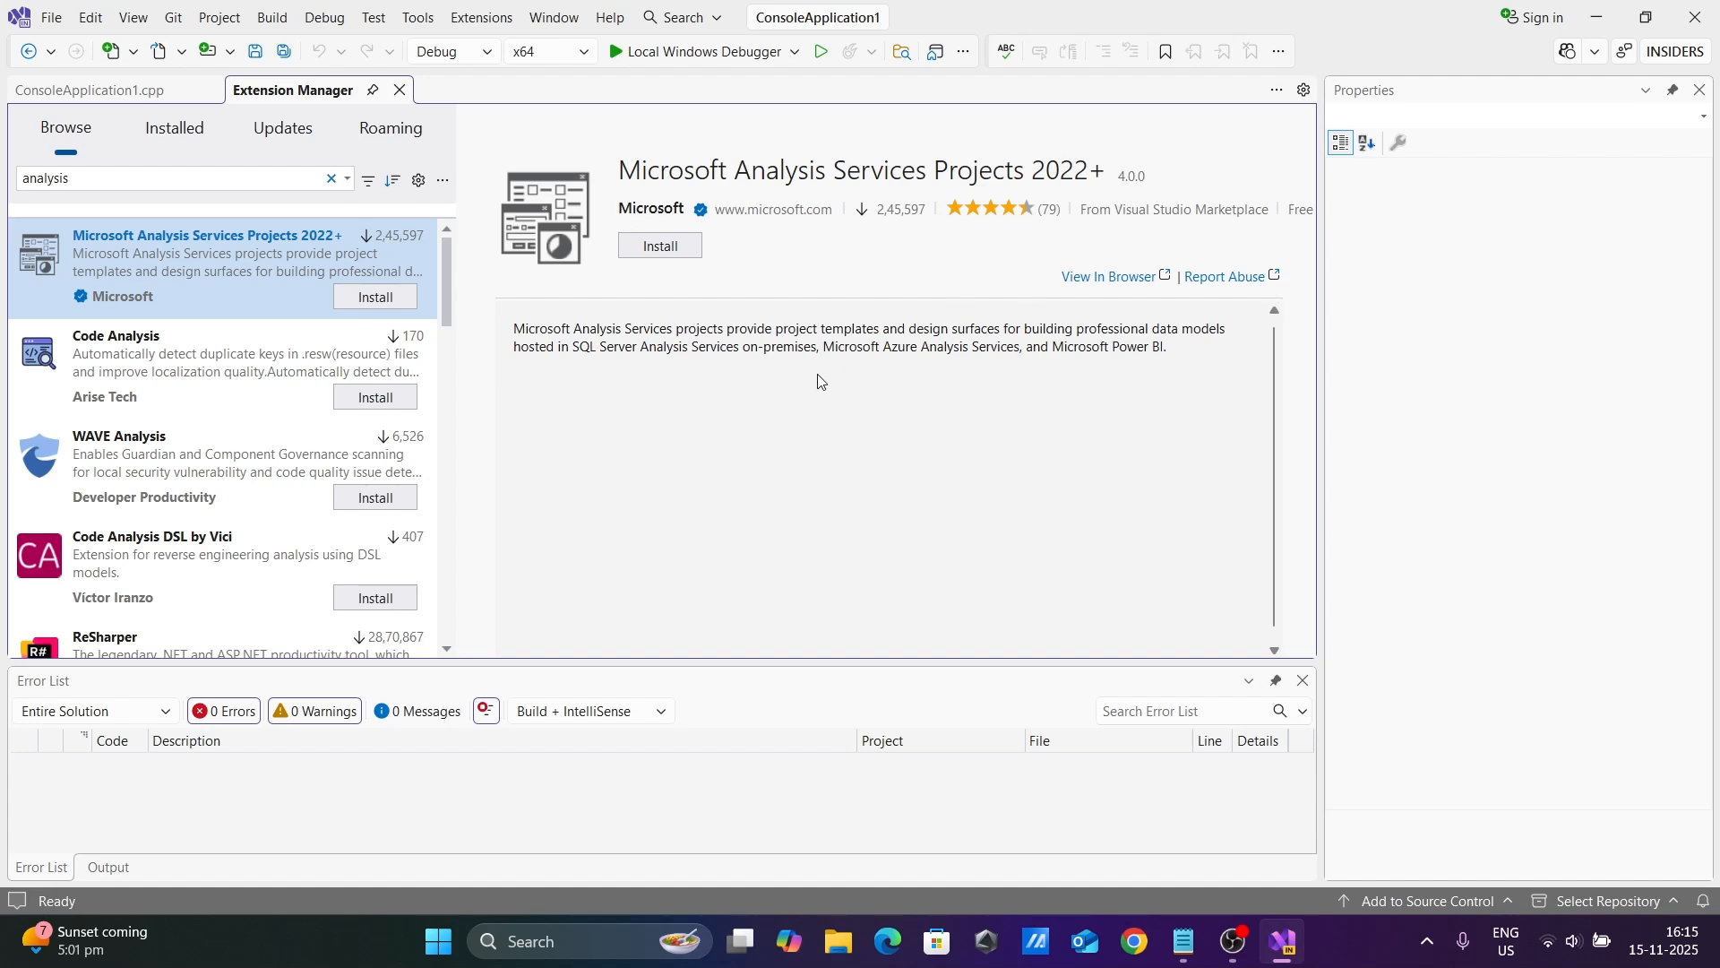
{"action": "left_click", "coordinate": [655, 256]}
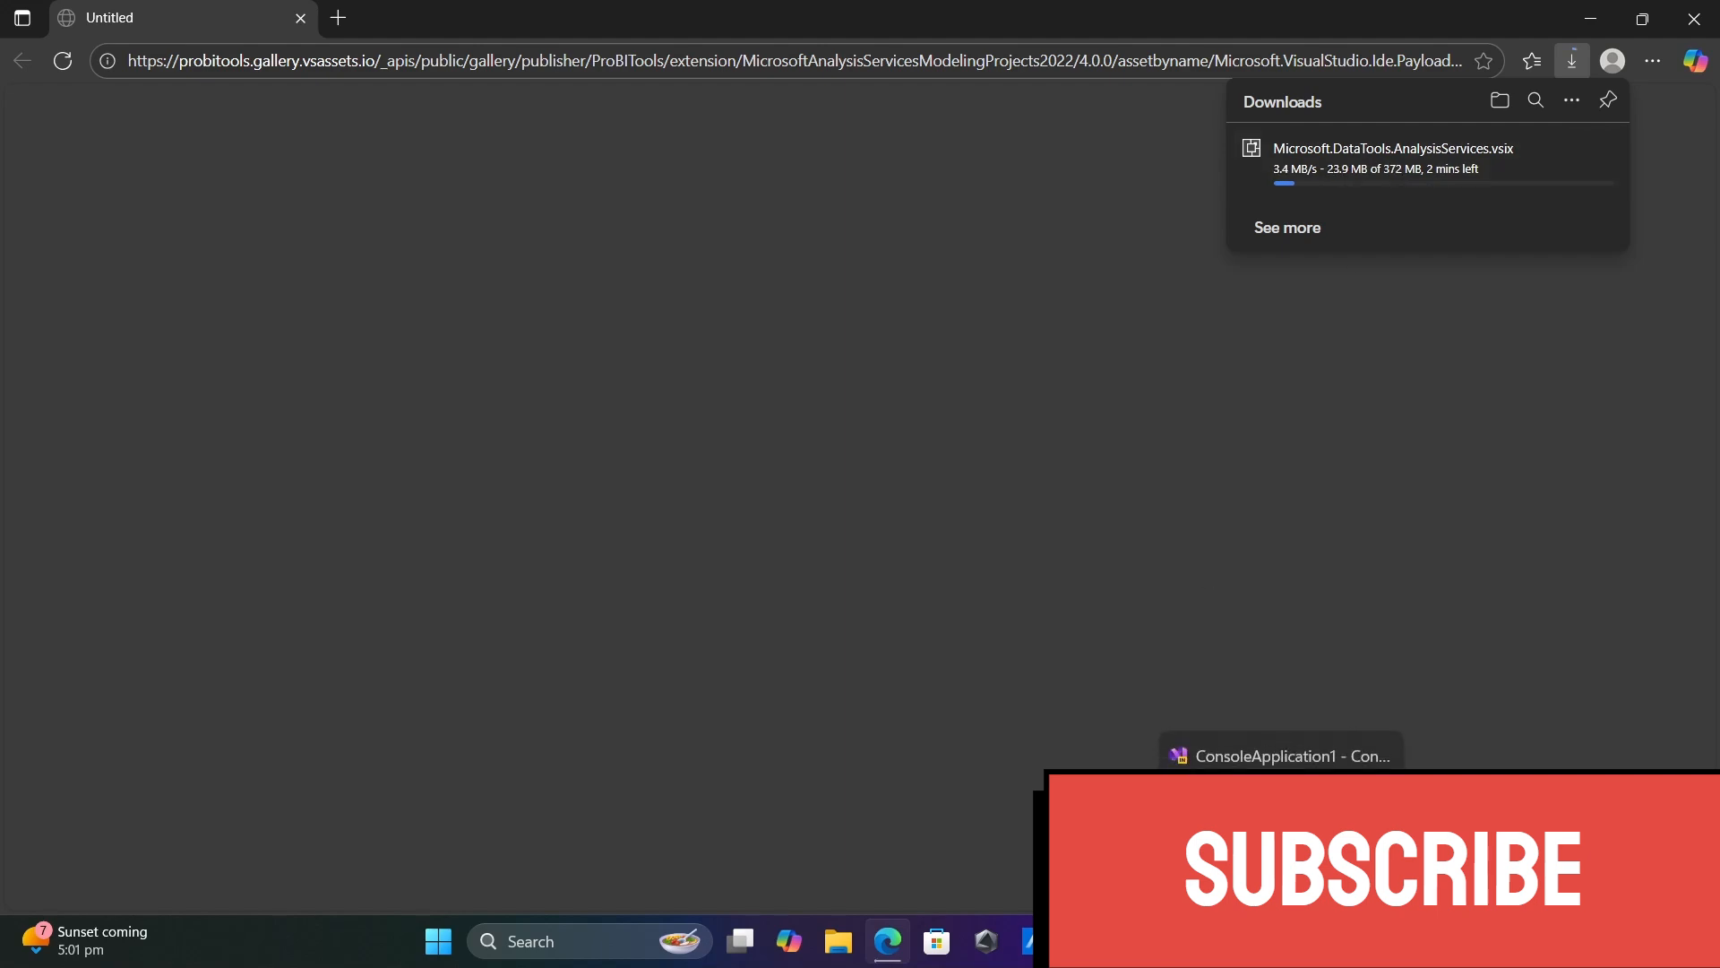
Step: Check the download of Microsoft.DataTools.AnalysisServices.vsix in the browser and close Visual Studio without saving the ConsoleApplication1 solution
{"action": "left_click", "coordinate": [1282, 941]}
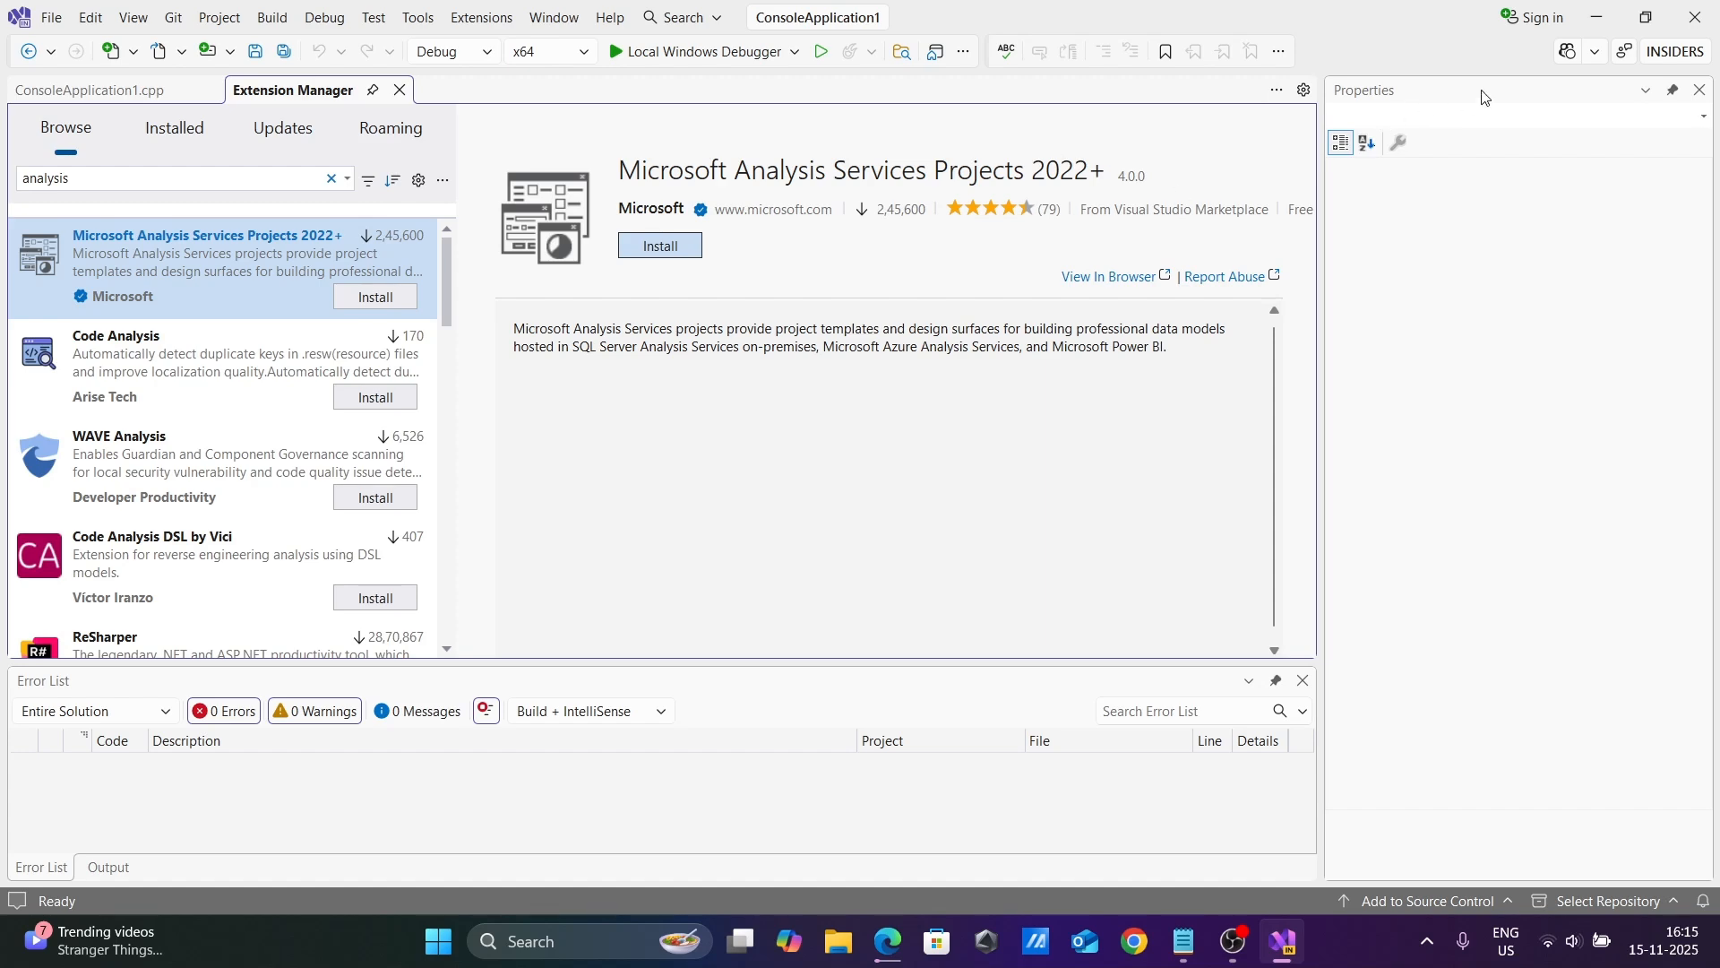
{"action": "left_click", "coordinate": [1289, 942]}
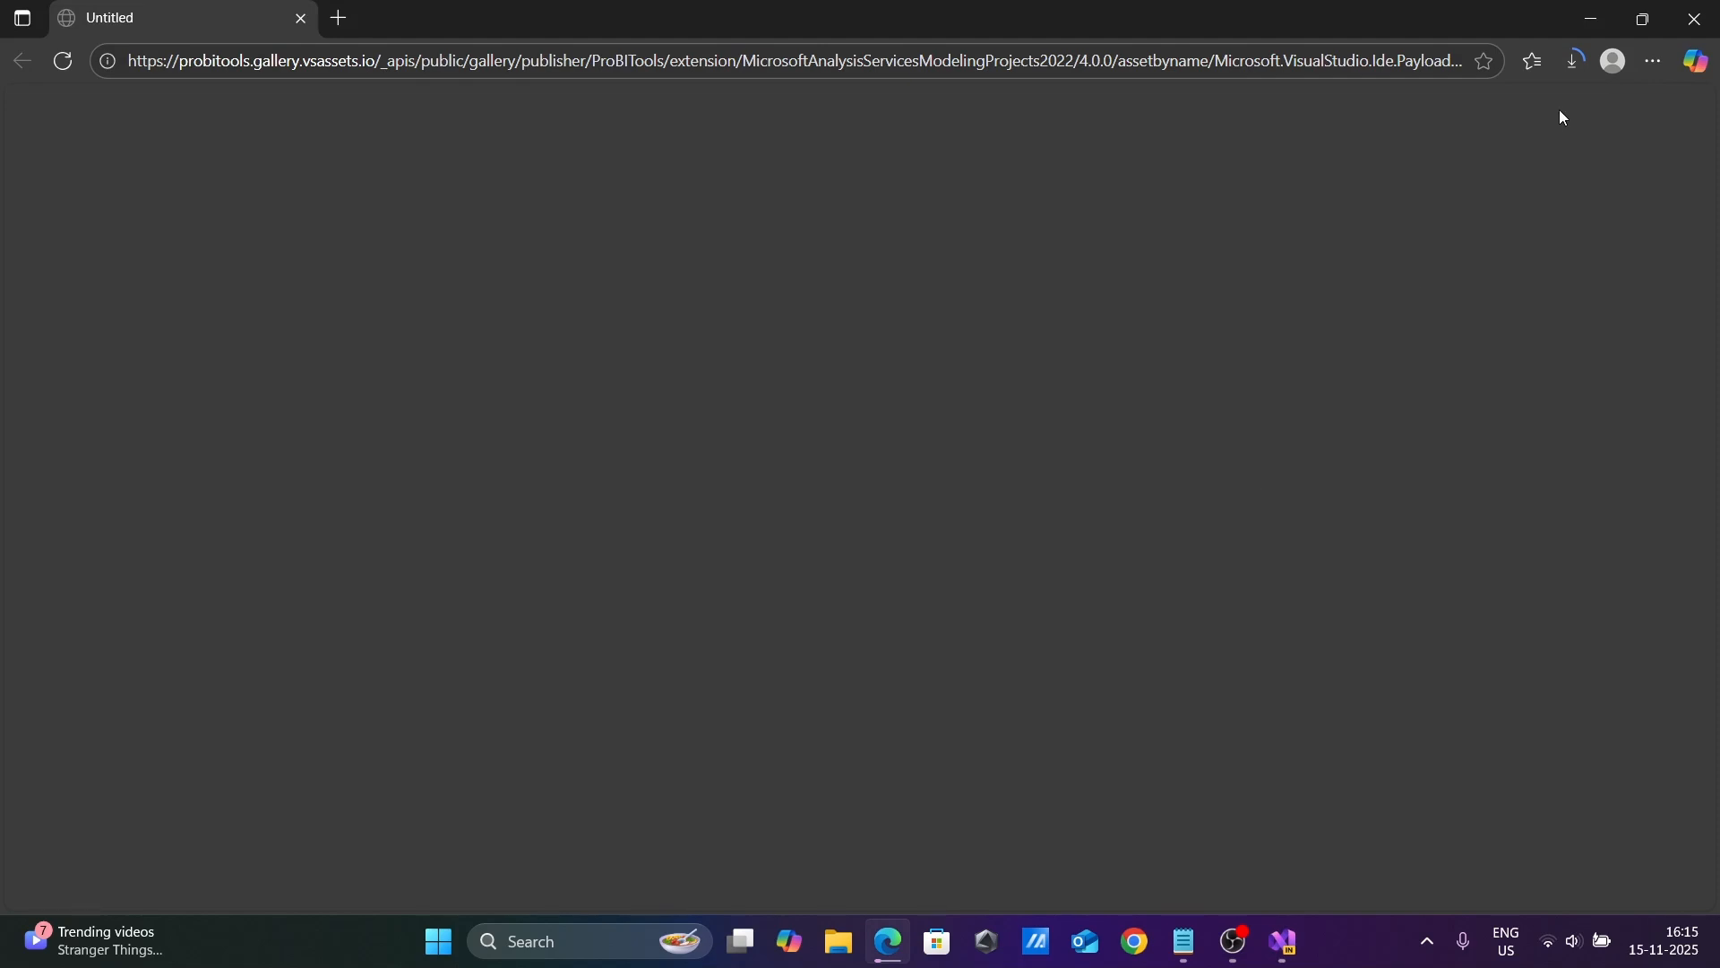
{"action": "left_click", "coordinate": [1577, 60]}
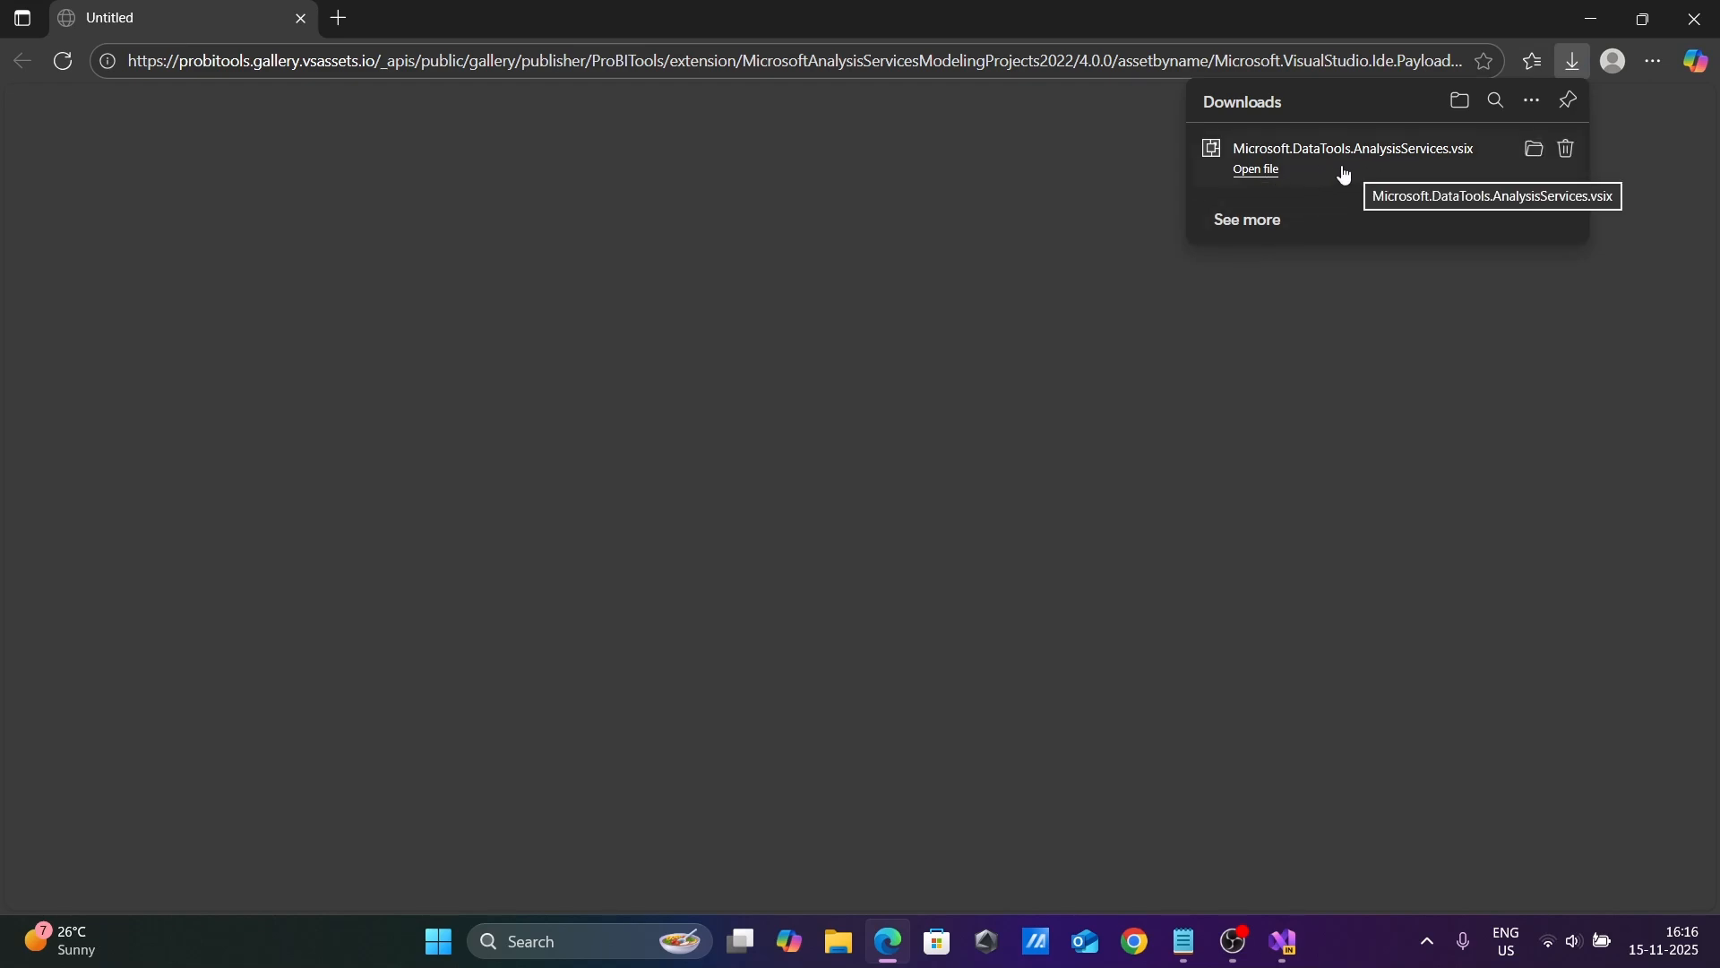
{"action": "left_click", "coordinate": [1283, 923]}
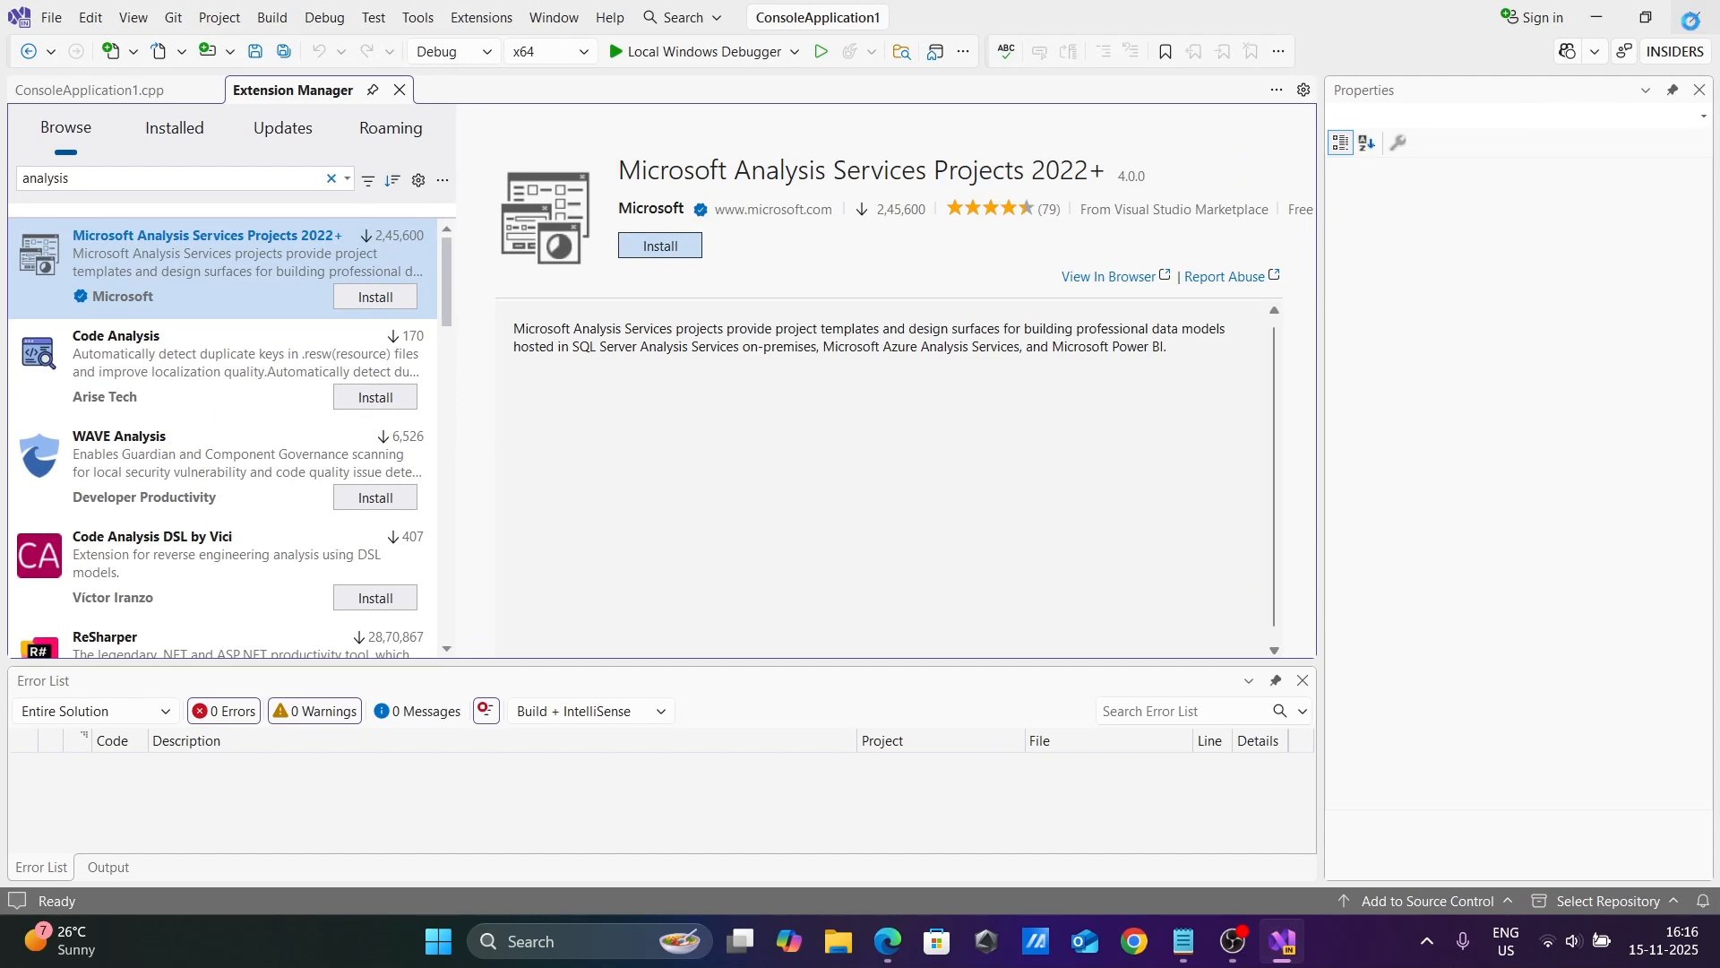
{"action": "left_click", "coordinate": [1694, 22]}
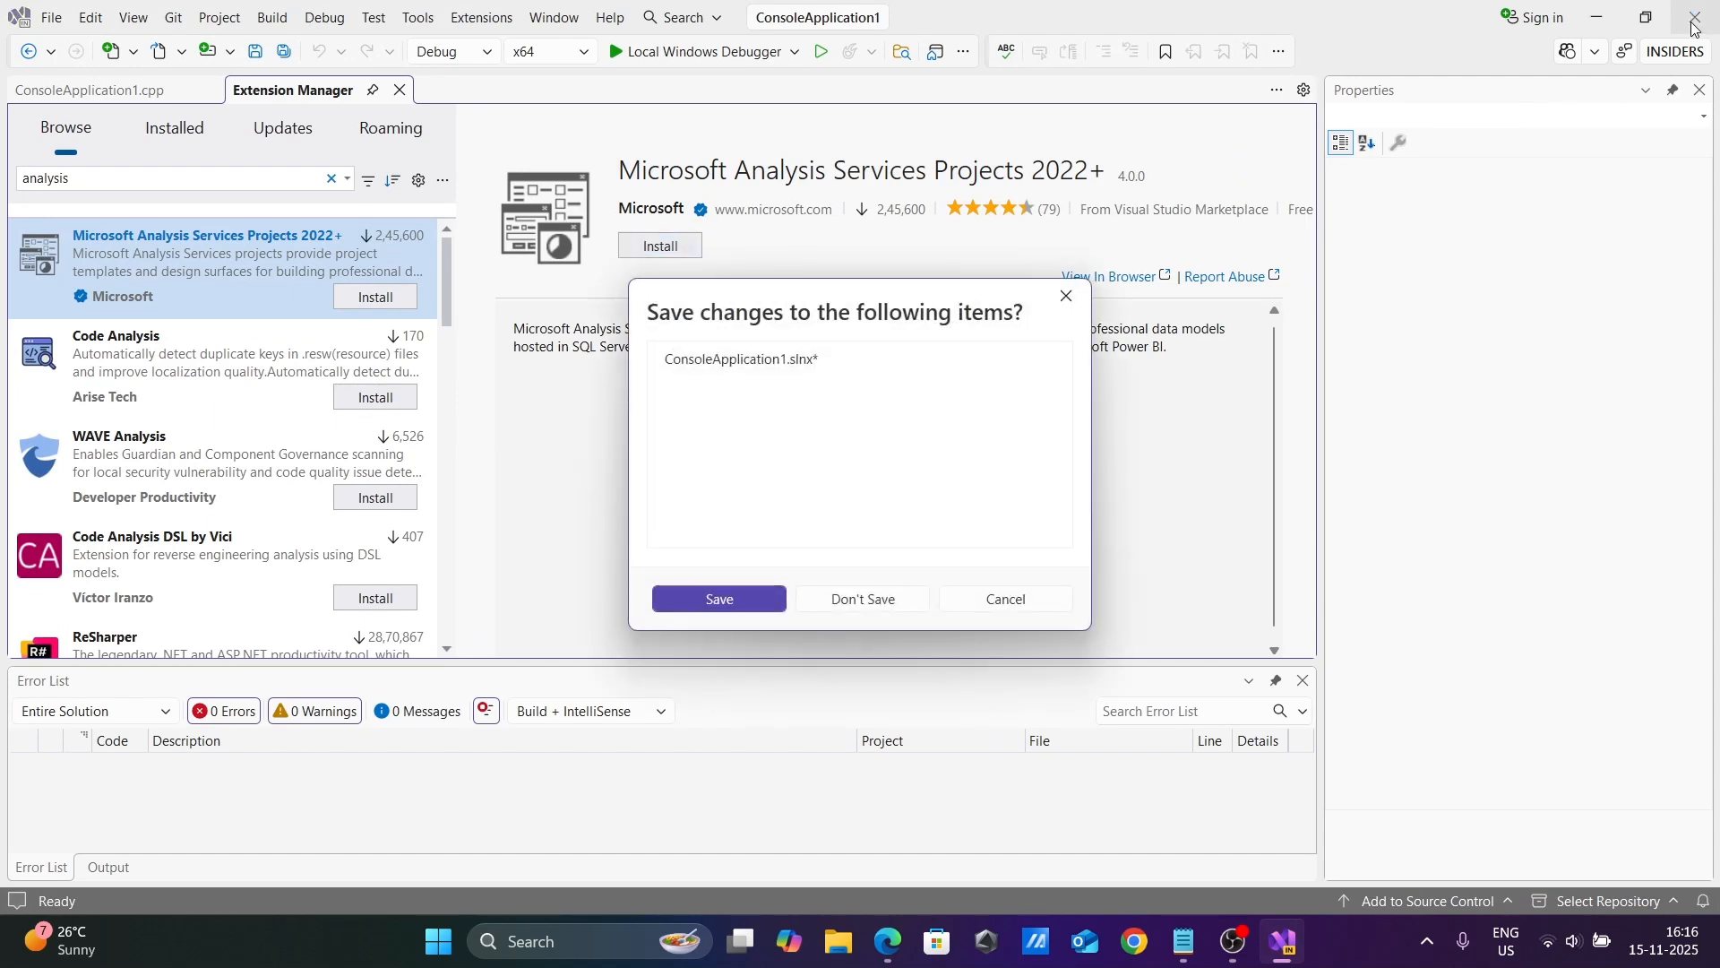
{"action": "left_click", "coordinate": [858, 606]}
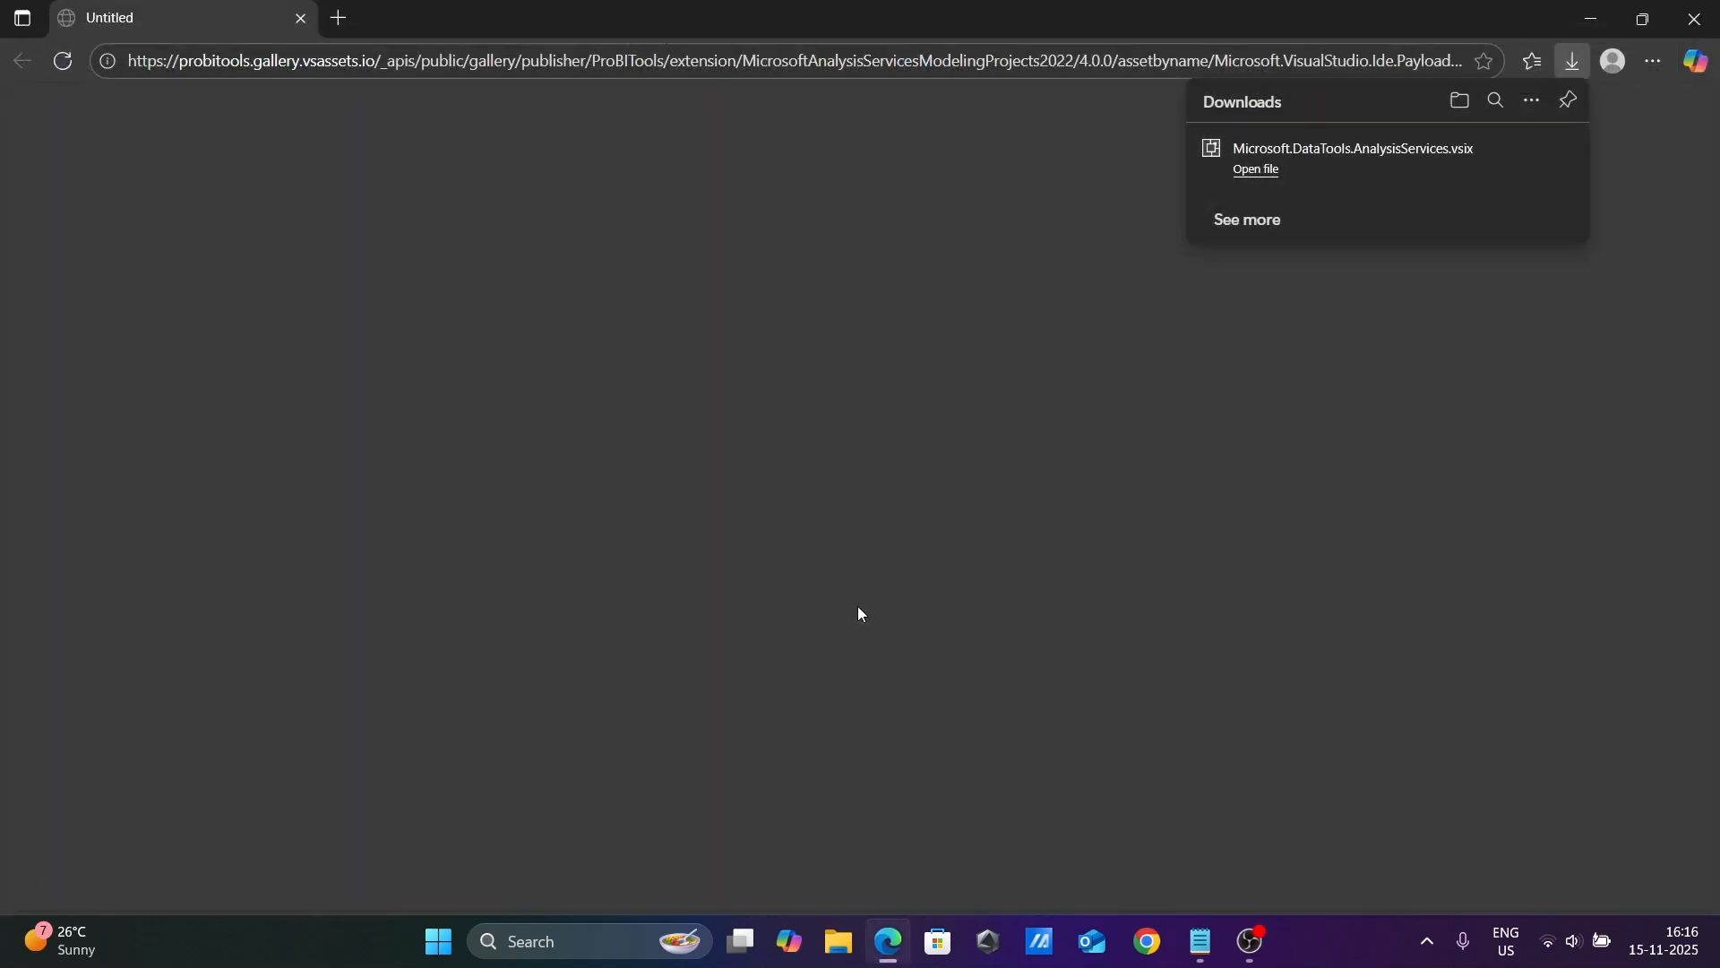
Step: Run the downloaded Microsoft.DataTools.AnalysisServices.vsix, close the browser, and install the extension for Visual Studio Enterprise 2026 Insiders
{"action": "left_click", "coordinate": [1327, 166]}
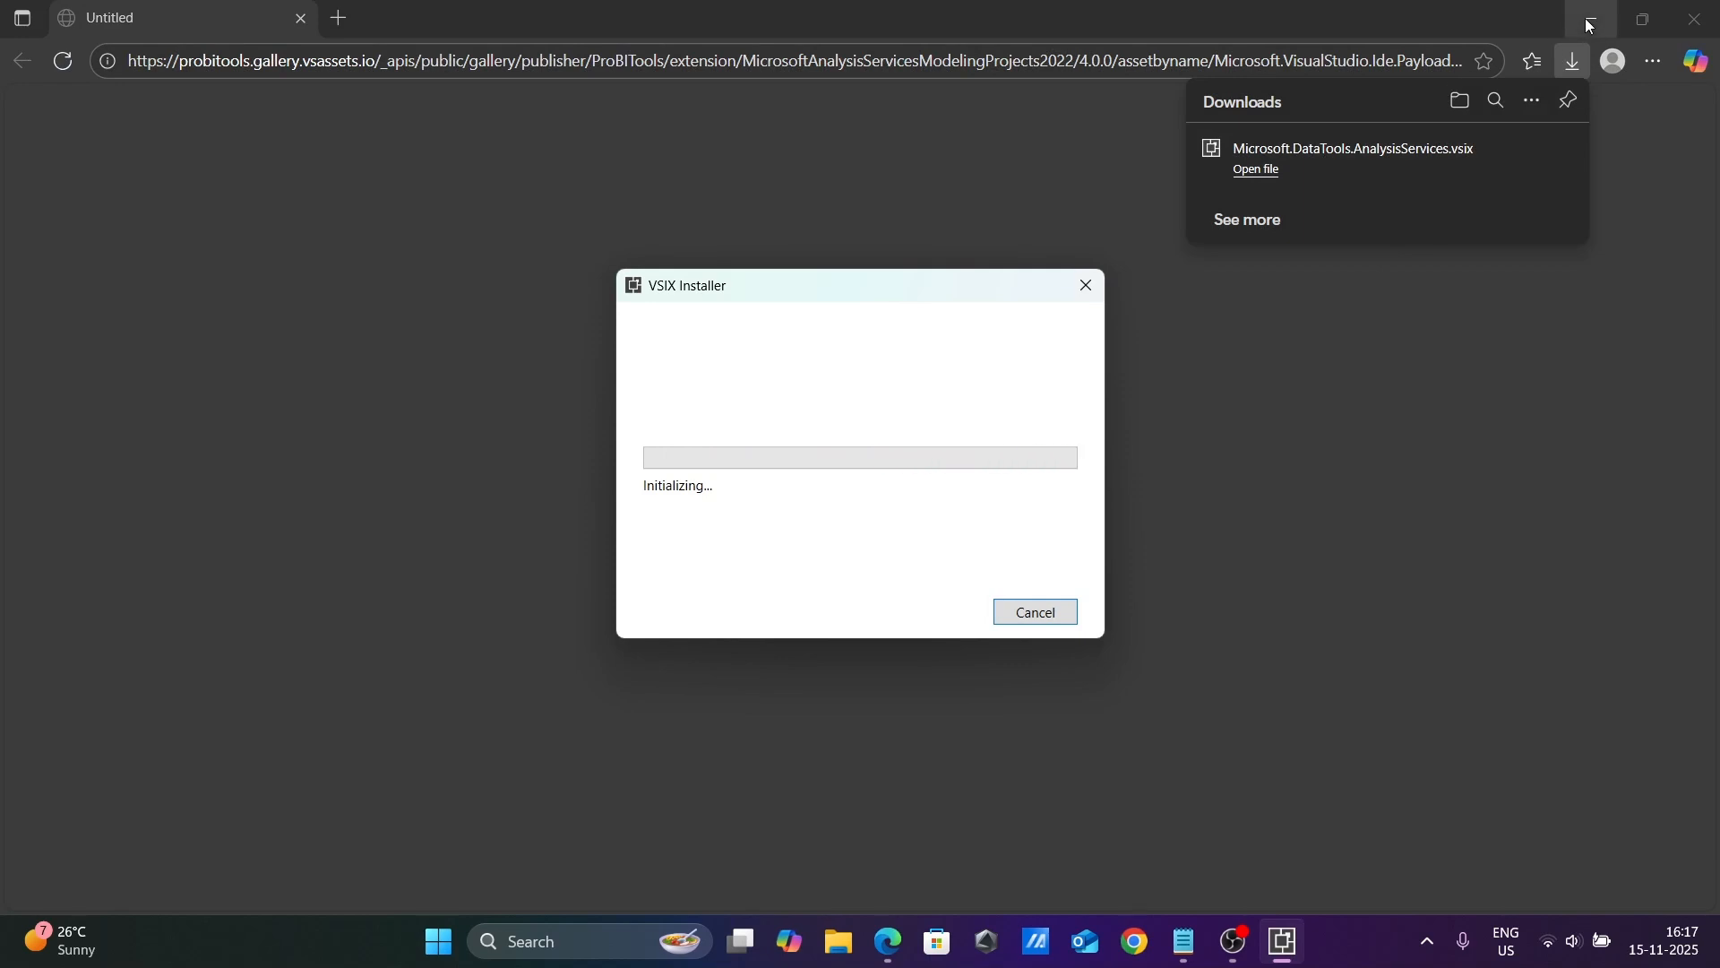
{"action": "left_click", "coordinate": [1696, 18]}
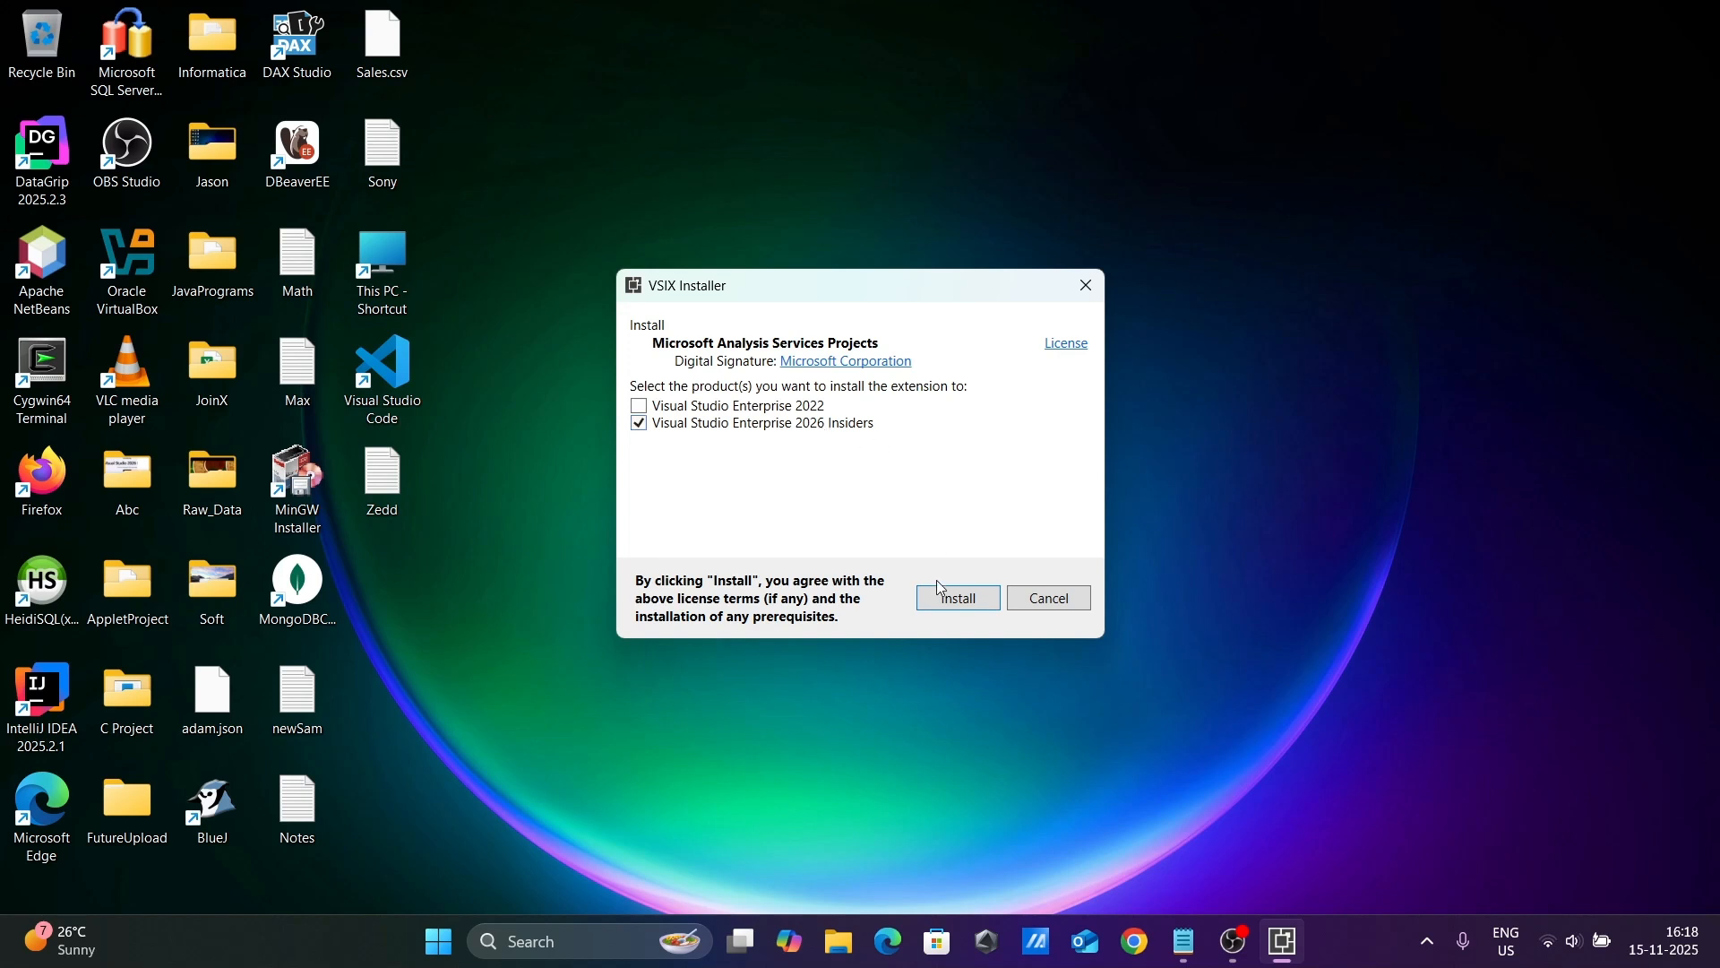
{"action": "left_click", "coordinate": [960, 601]}
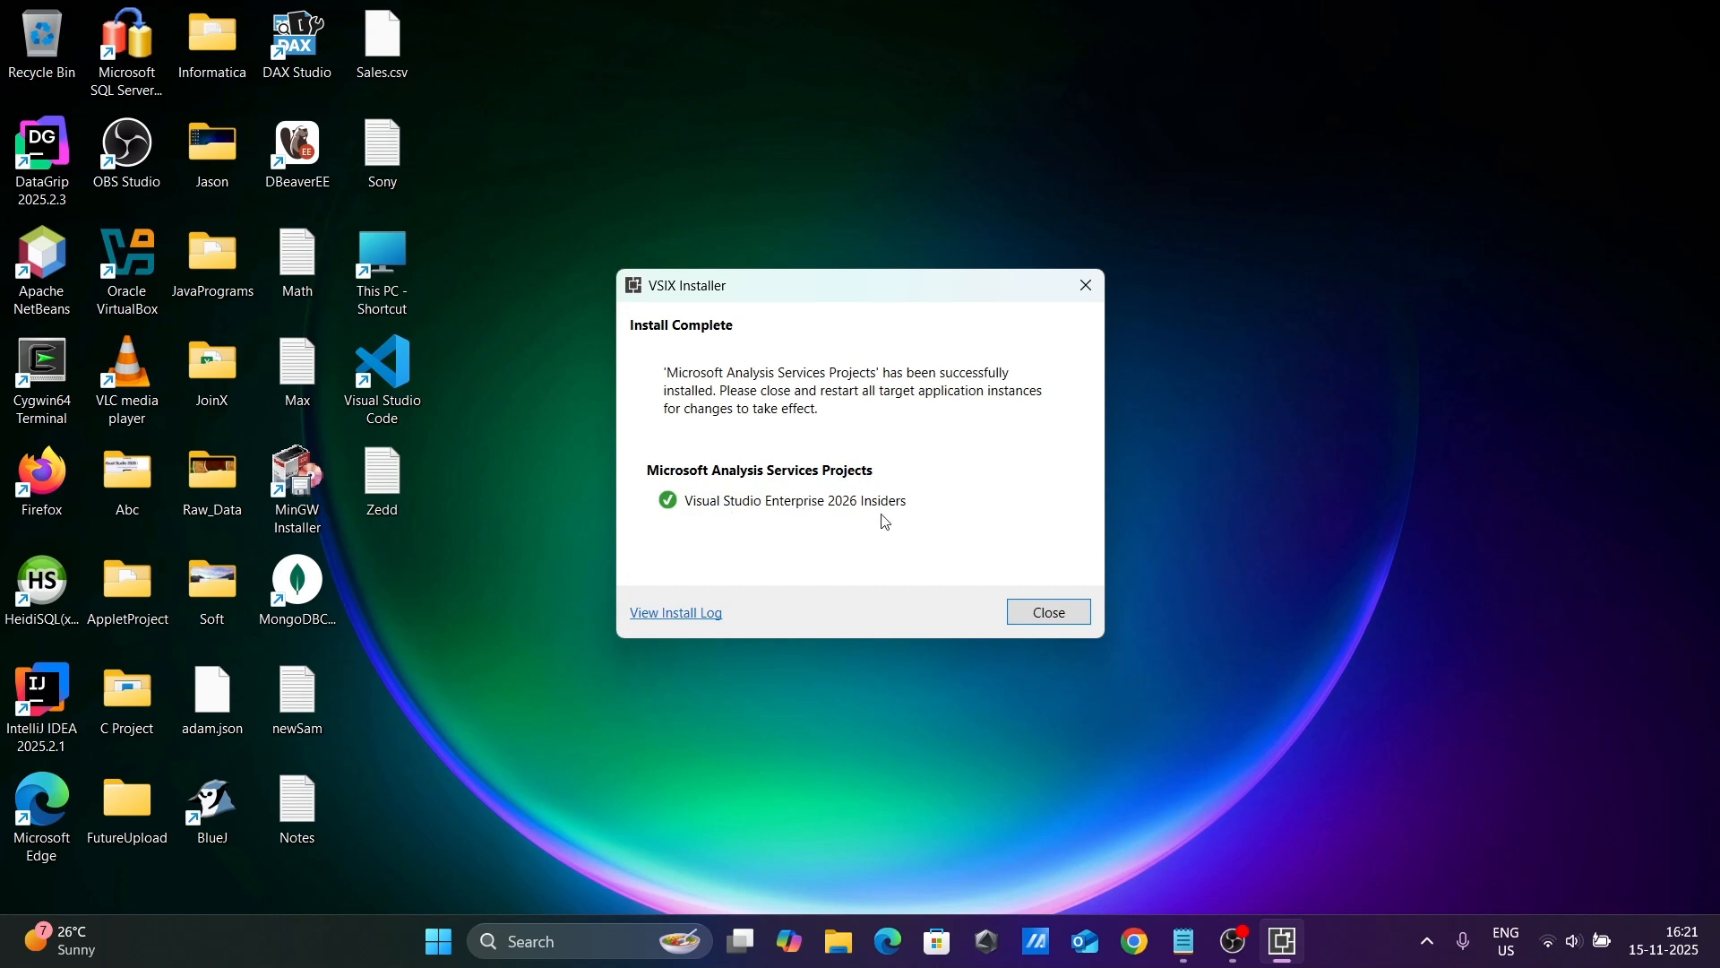
{"action": "left_click", "coordinate": [1053, 609]}
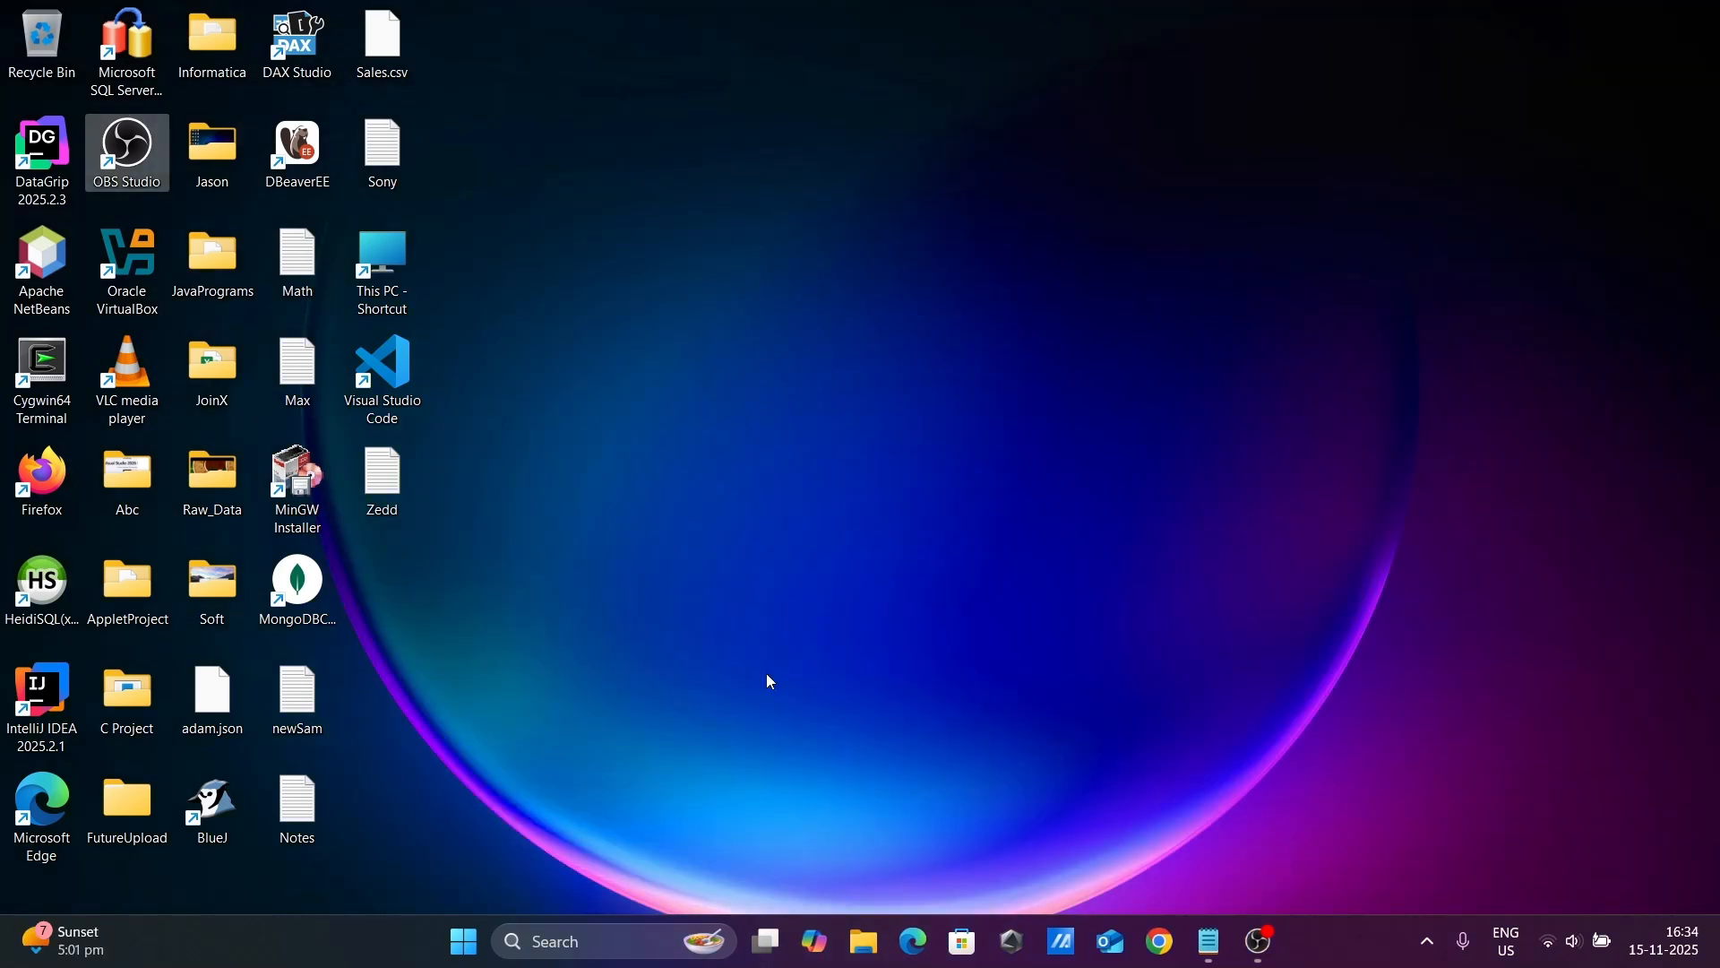
Step: Relaunch Visual Studio Insiders and start creating a new project
{"action": "left_click", "coordinate": [549, 939]}
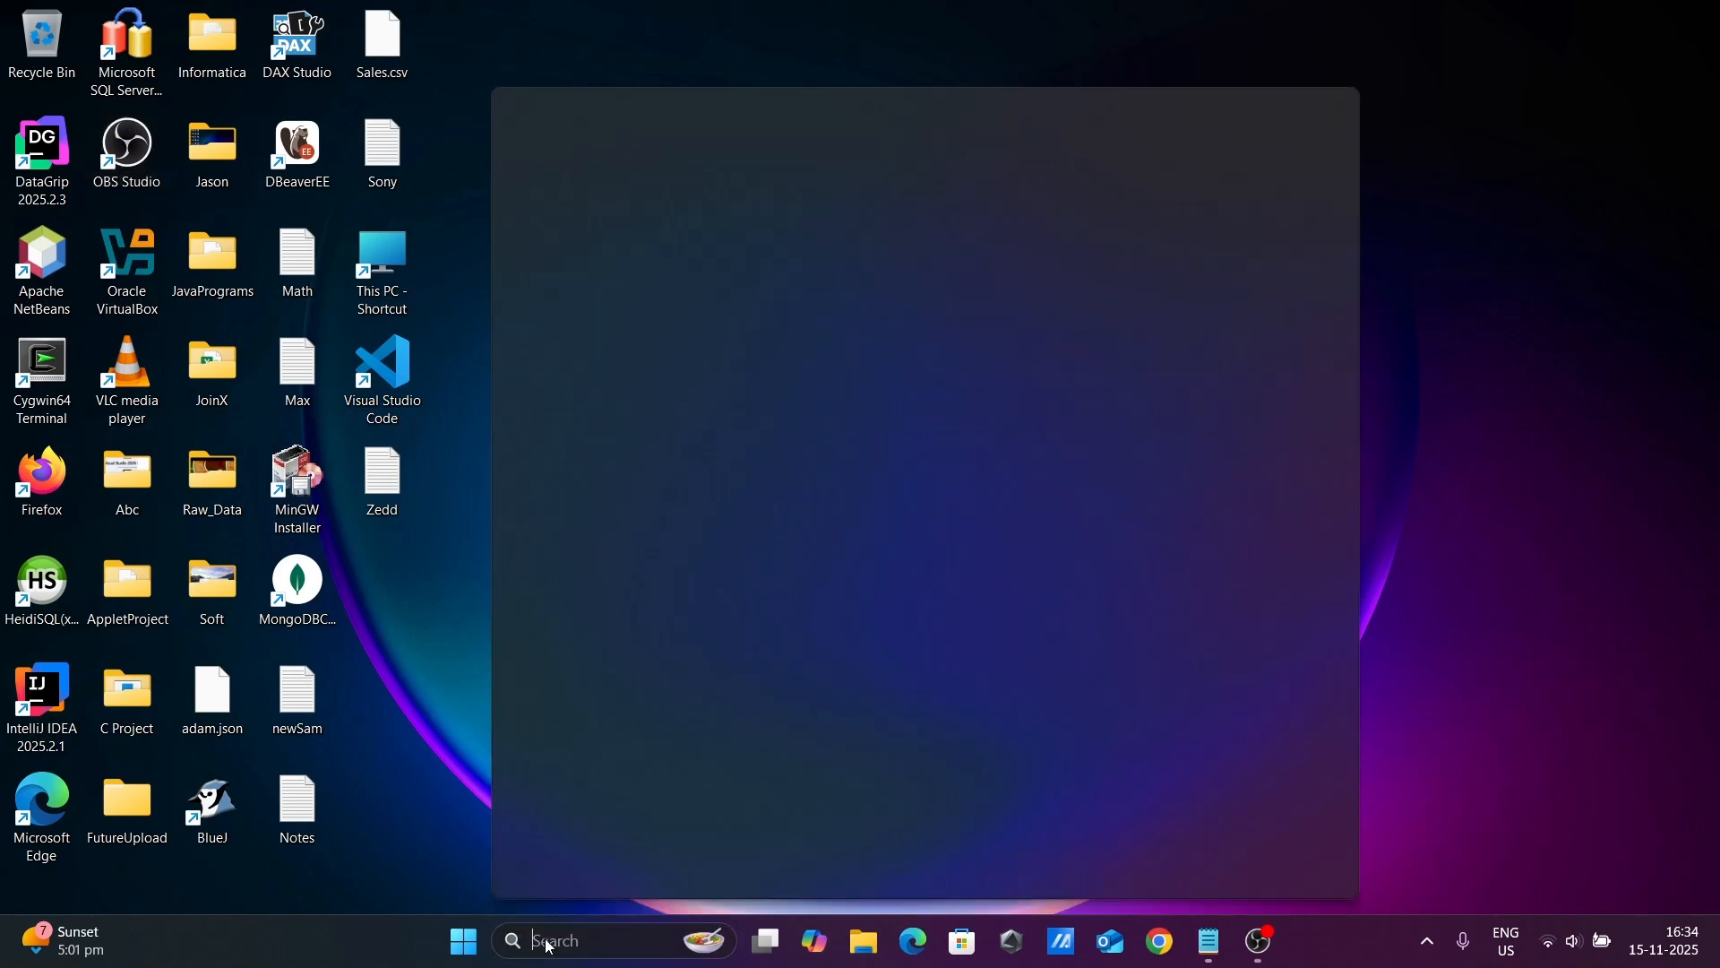
{"action": "type", "text": "visu"}
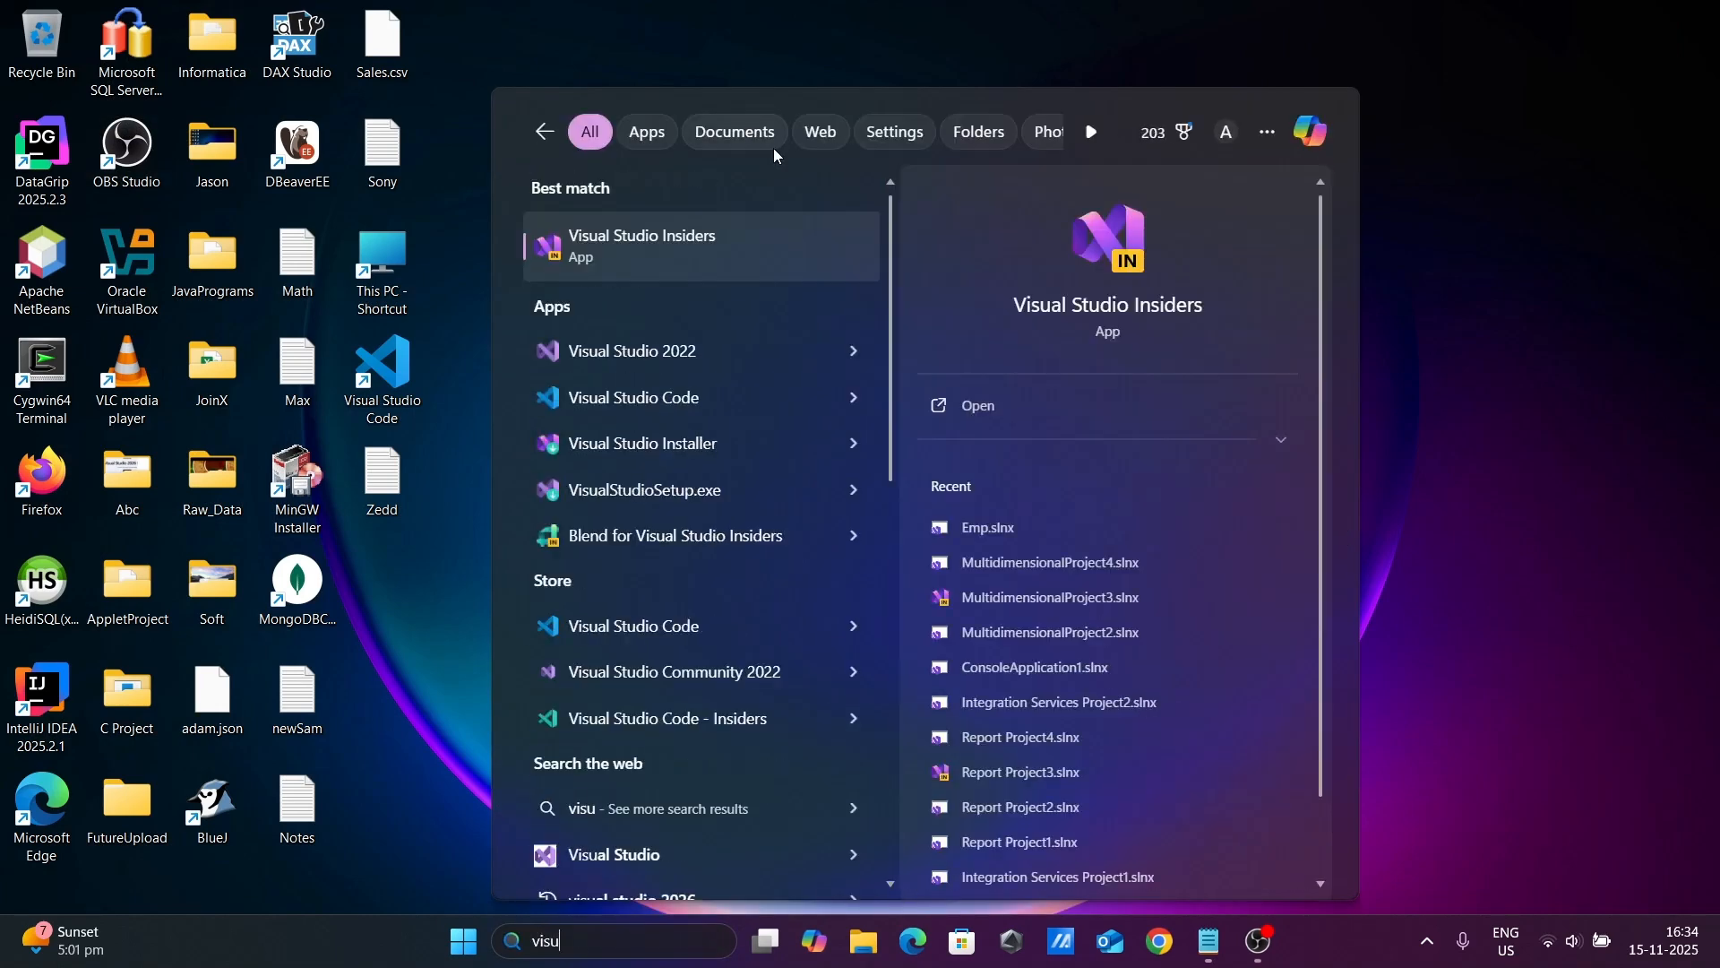
{"action": "left_click", "coordinate": [604, 252]}
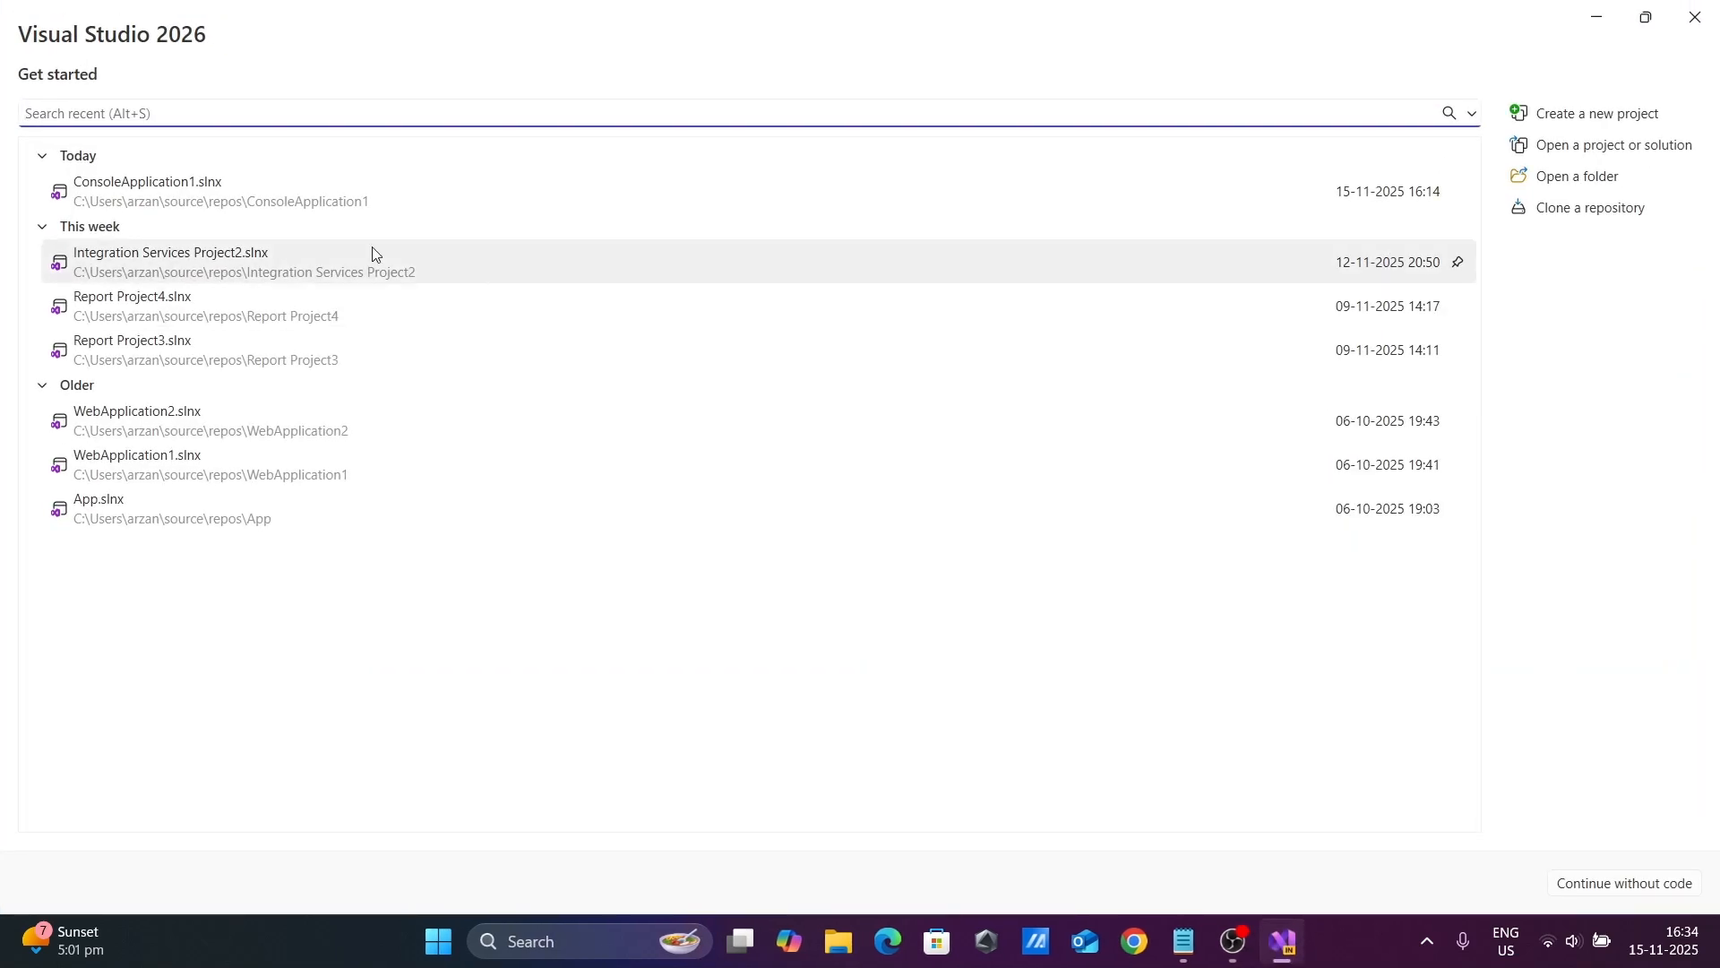
{"action": "left_click", "coordinate": [1581, 116]}
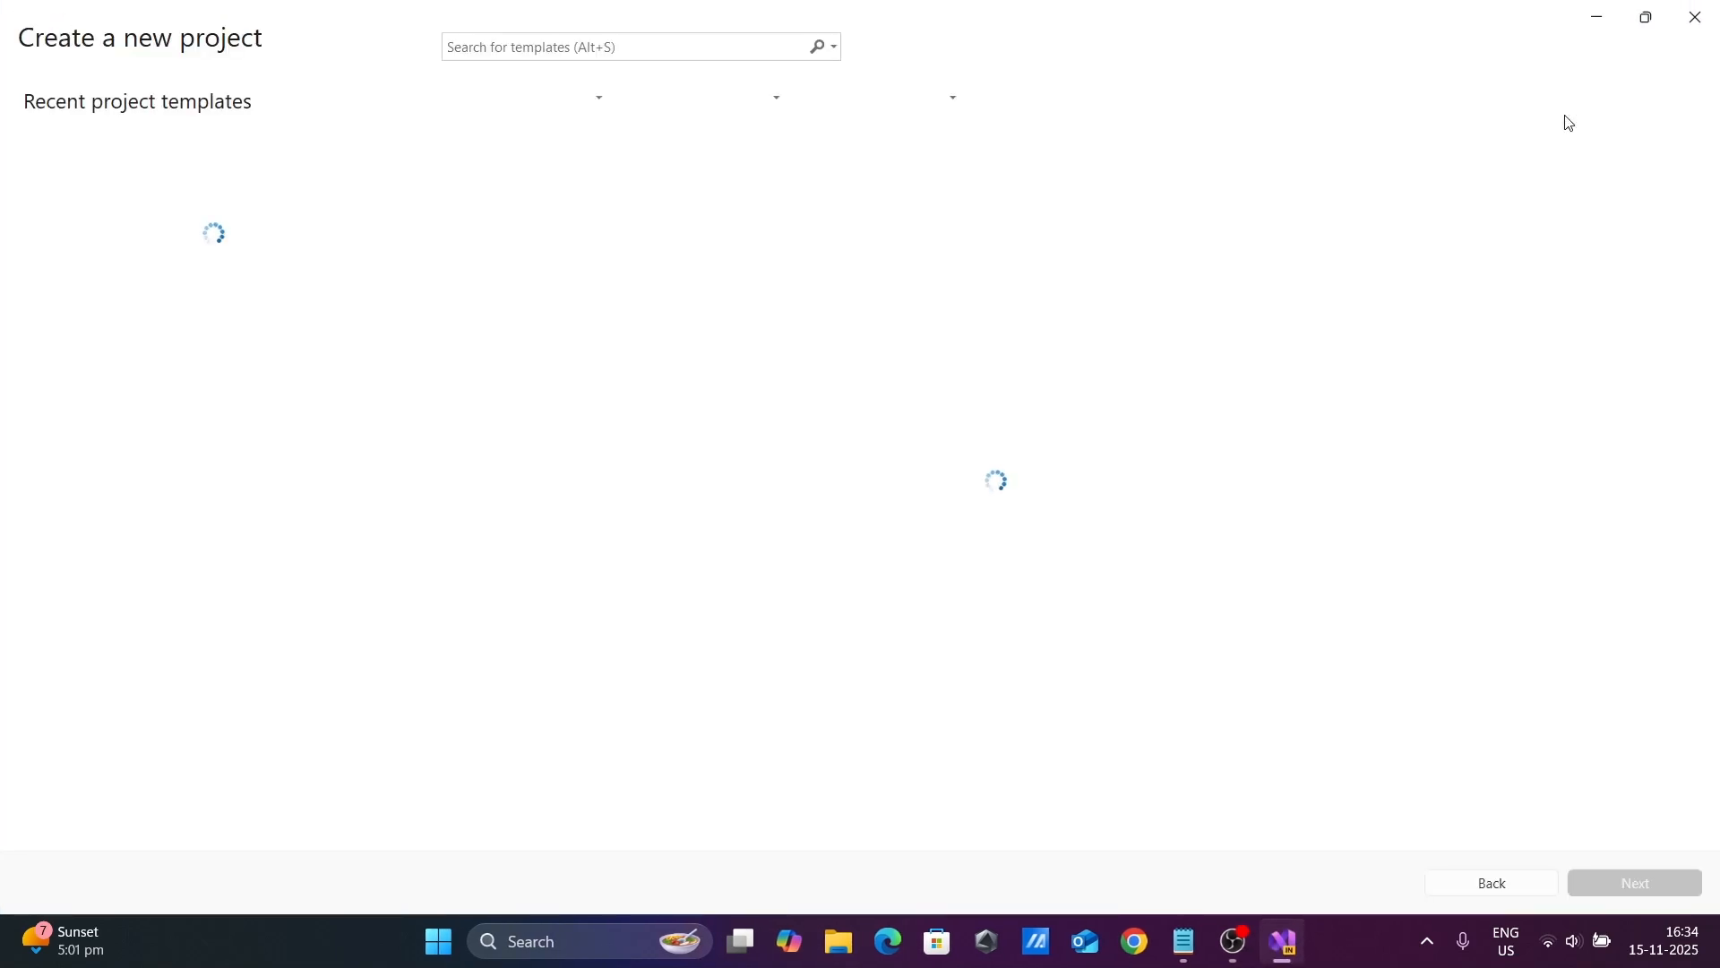
Step: Search the project templates for "analysis" and choose the first Analysis Services Multidimensional Project template
{"action": "left_click", "coordinate": [467, 45]}
{"action": "type", "text": "a"}
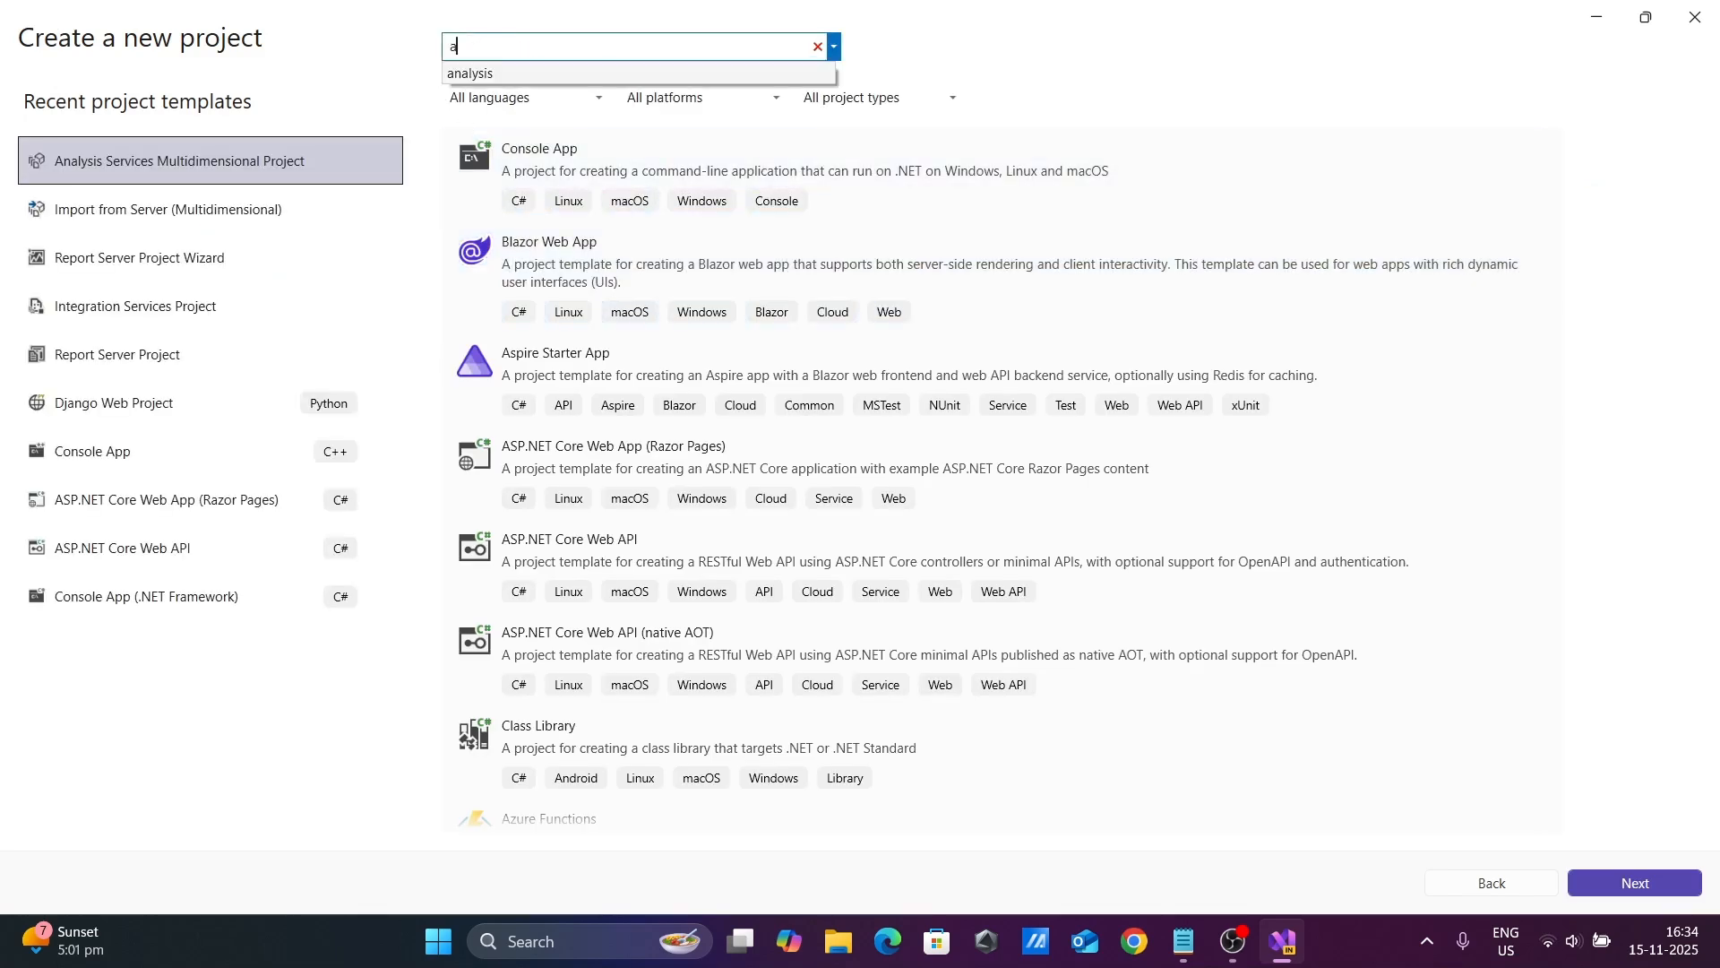
{"action": "type", "text": "nalys"}
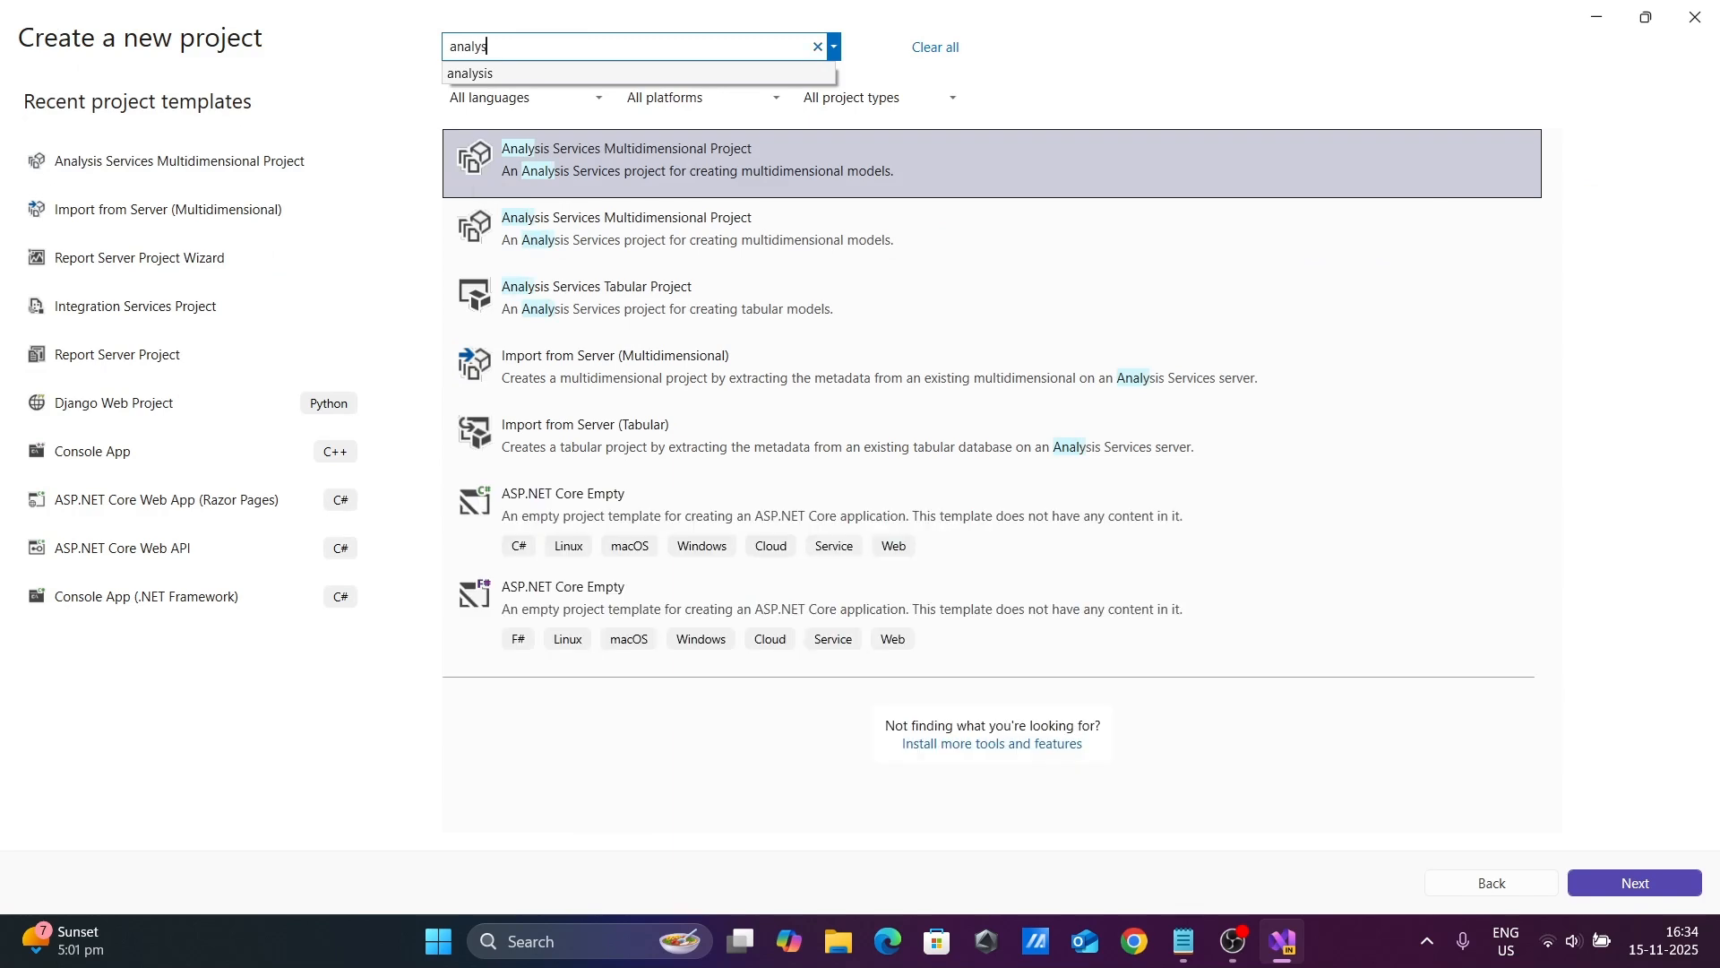
{"action": "type", "text": "is"}
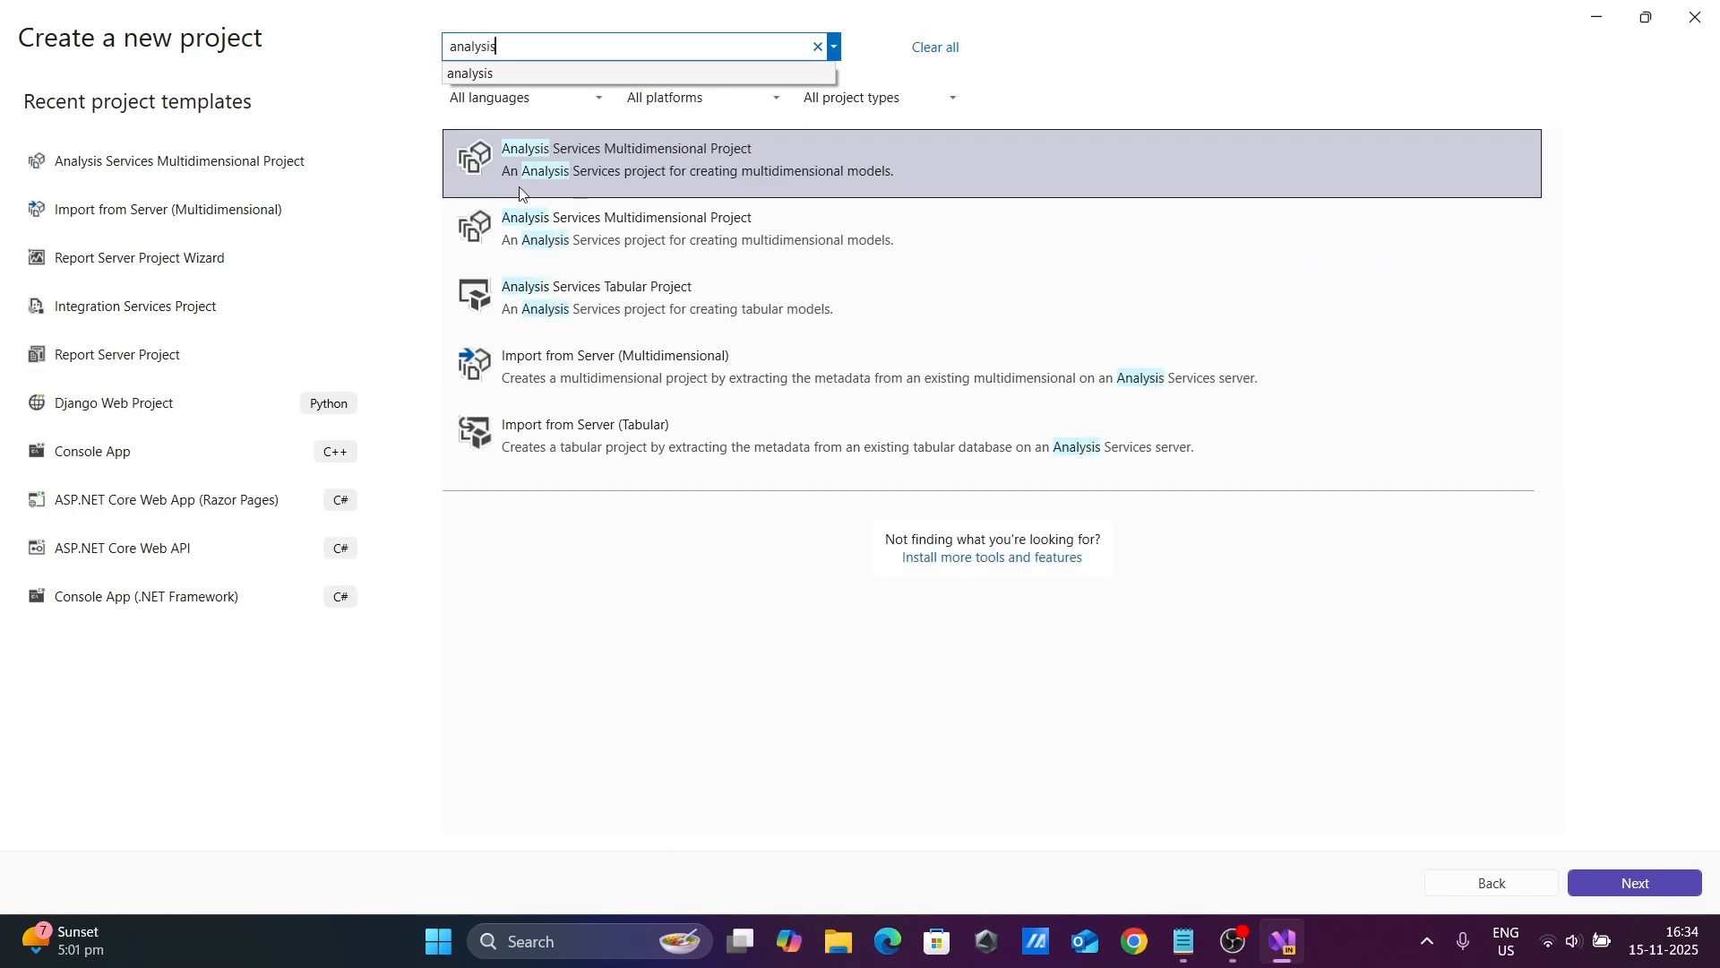
{"action": "left_click", "coordinate": [539, 170]}
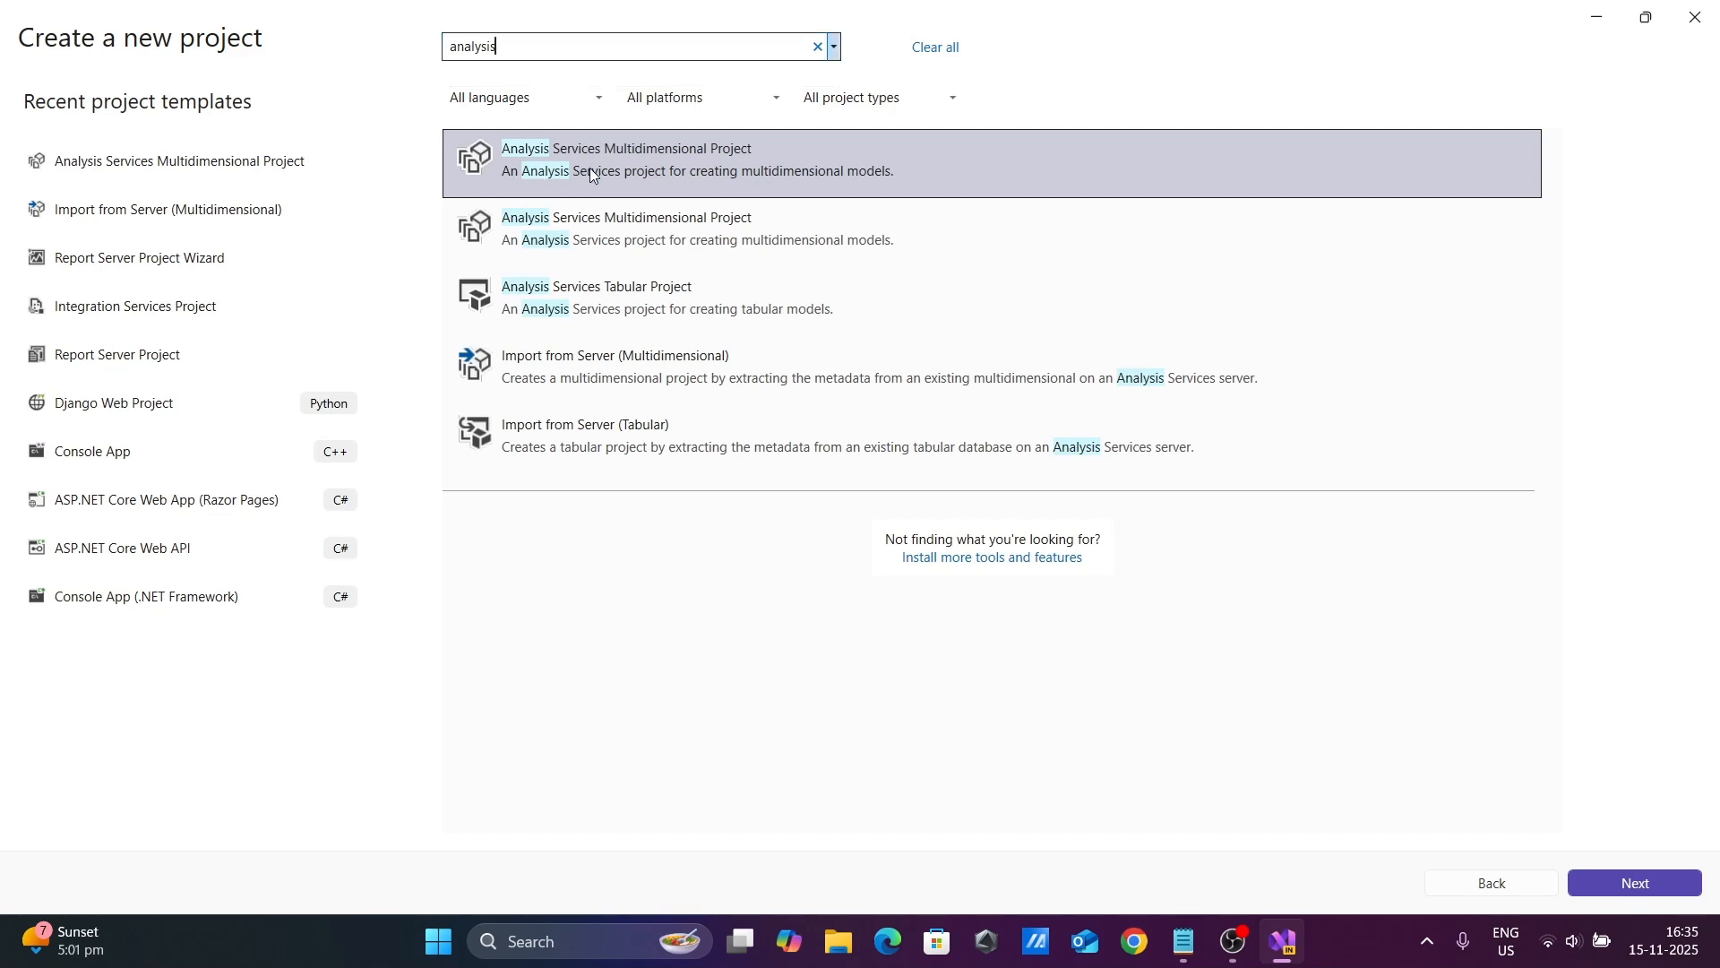
{"action": "left_click", "coordinate": [681, 168]}
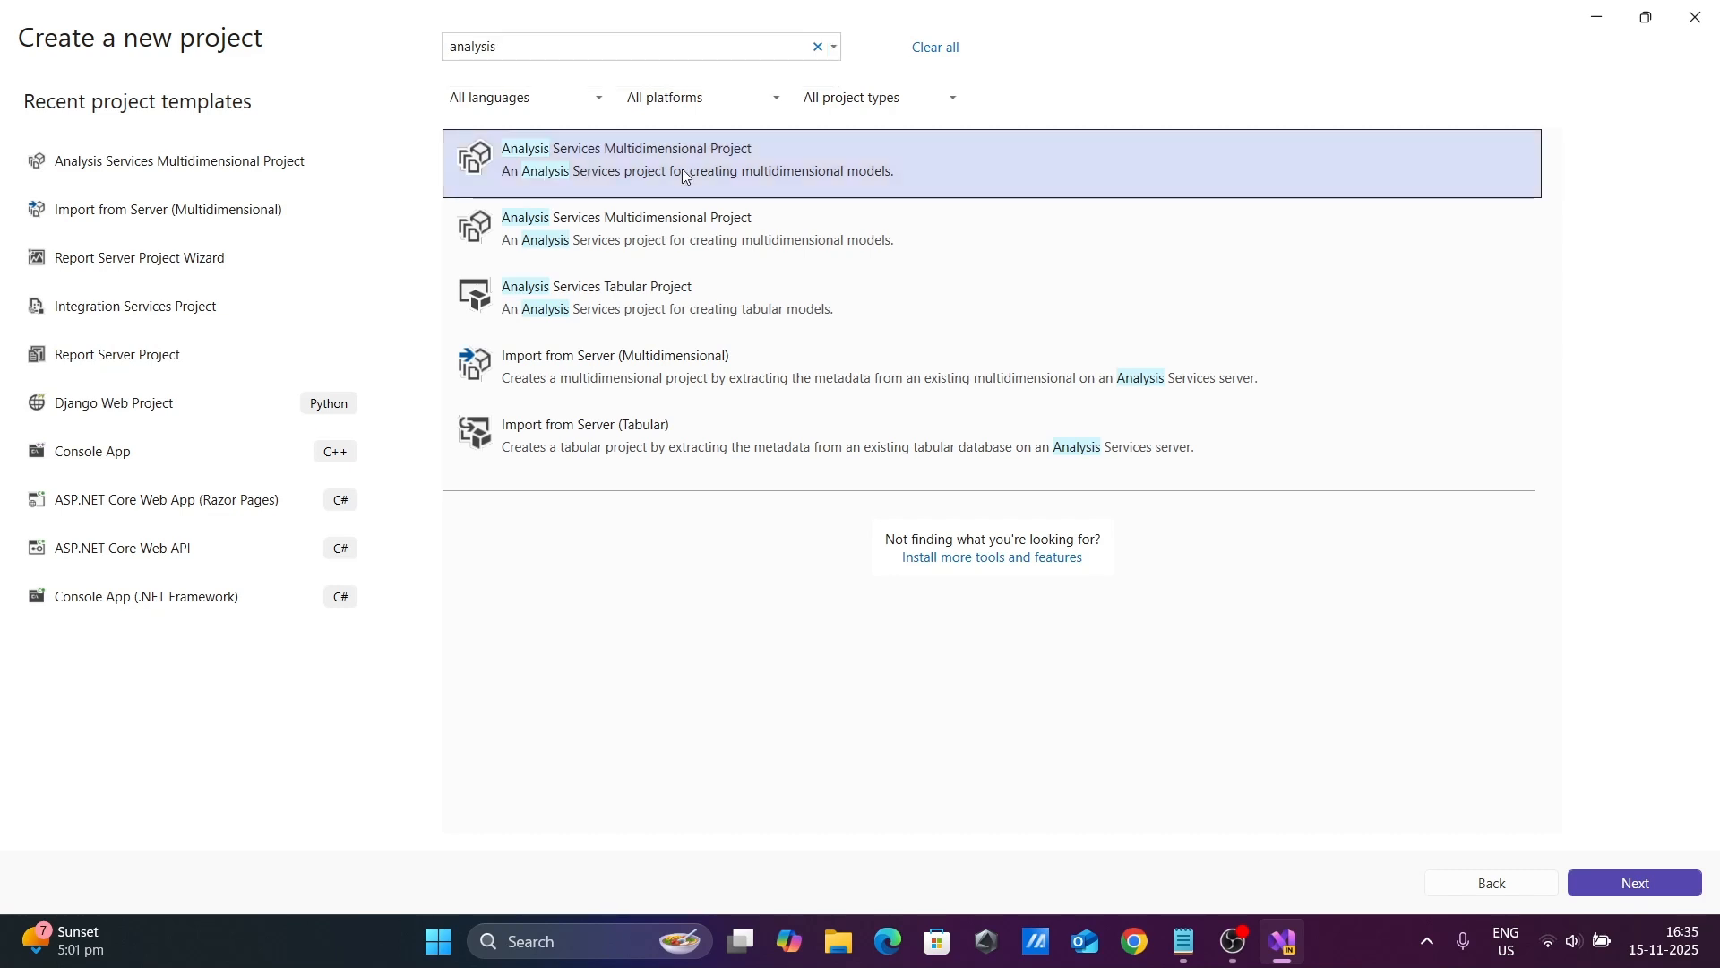
{"action": "left_click", "coordinate": [1636, 883]}
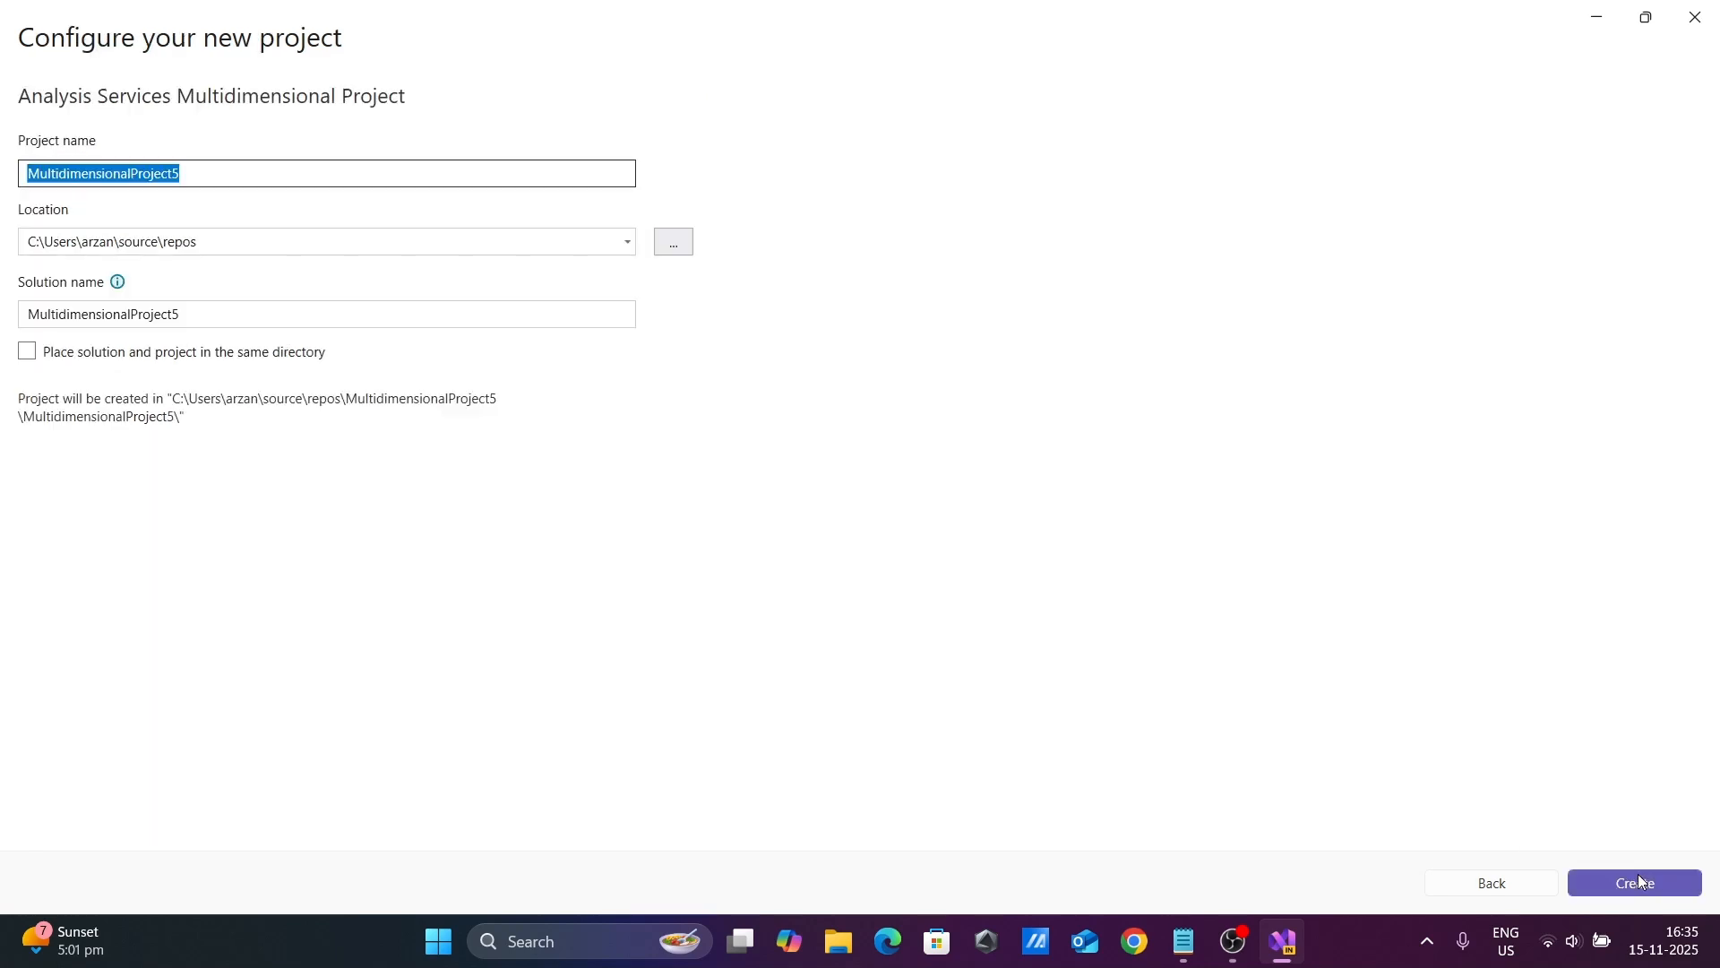
Step: Name the project EmployeesTabs and create it in the default location
{"action": "key", "text": "BackSpace"}
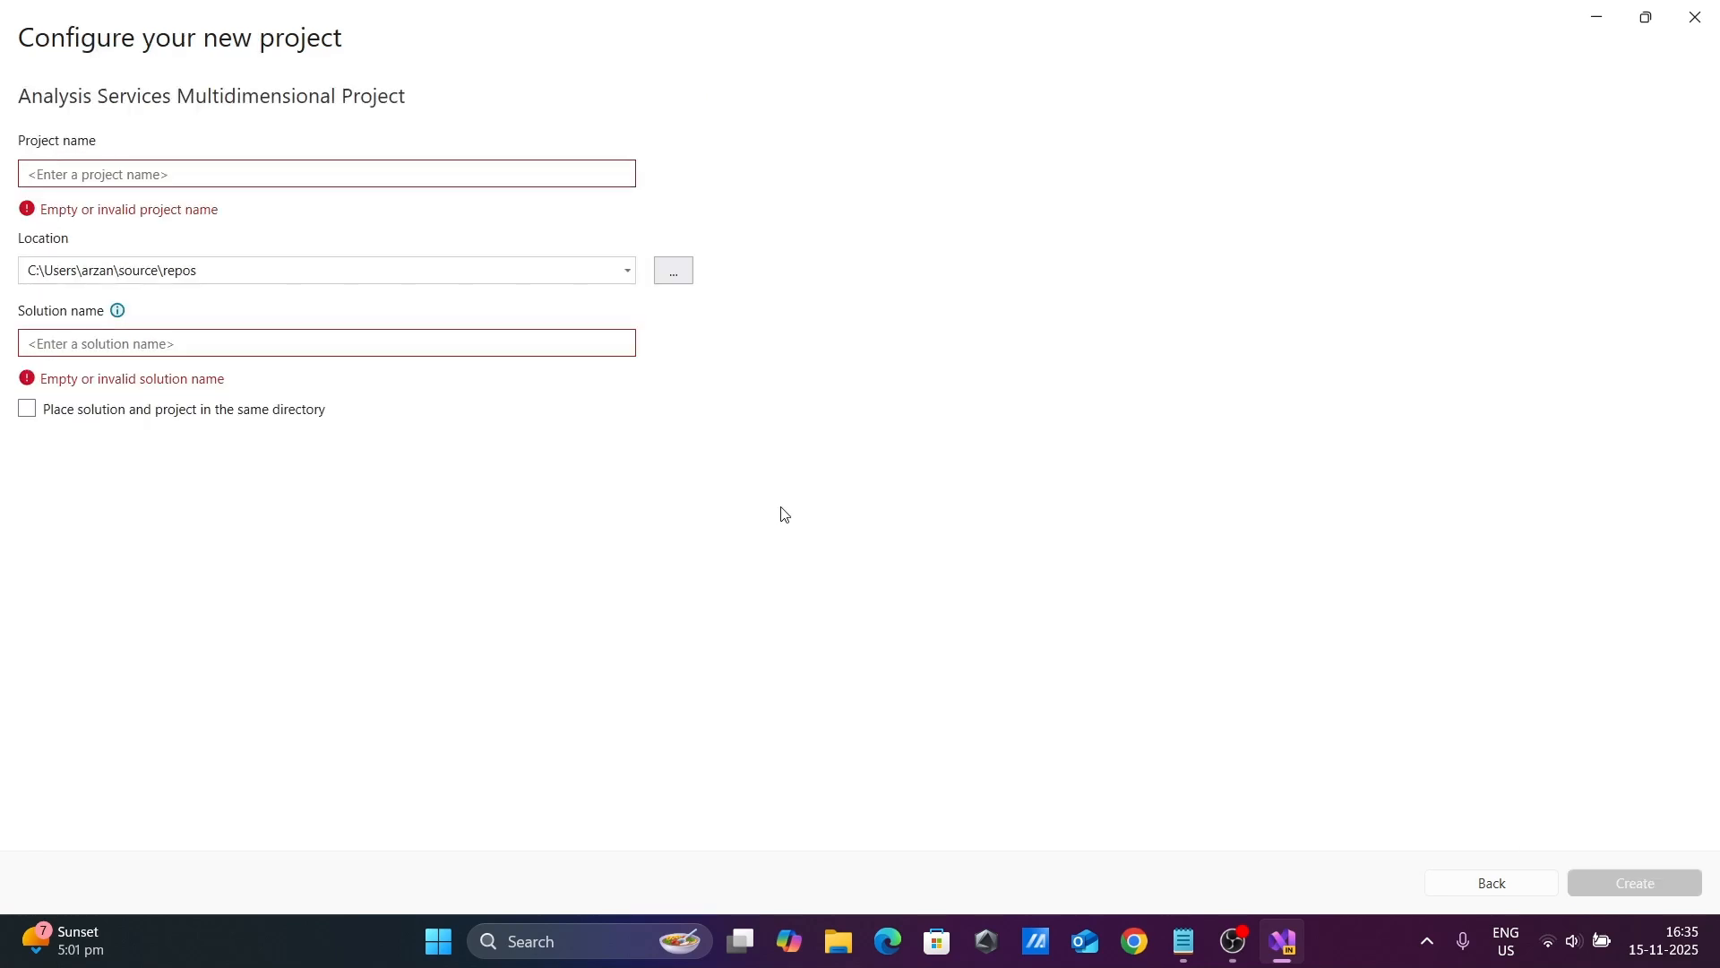
{"action": "type", "text": "EmployeesTabs"}
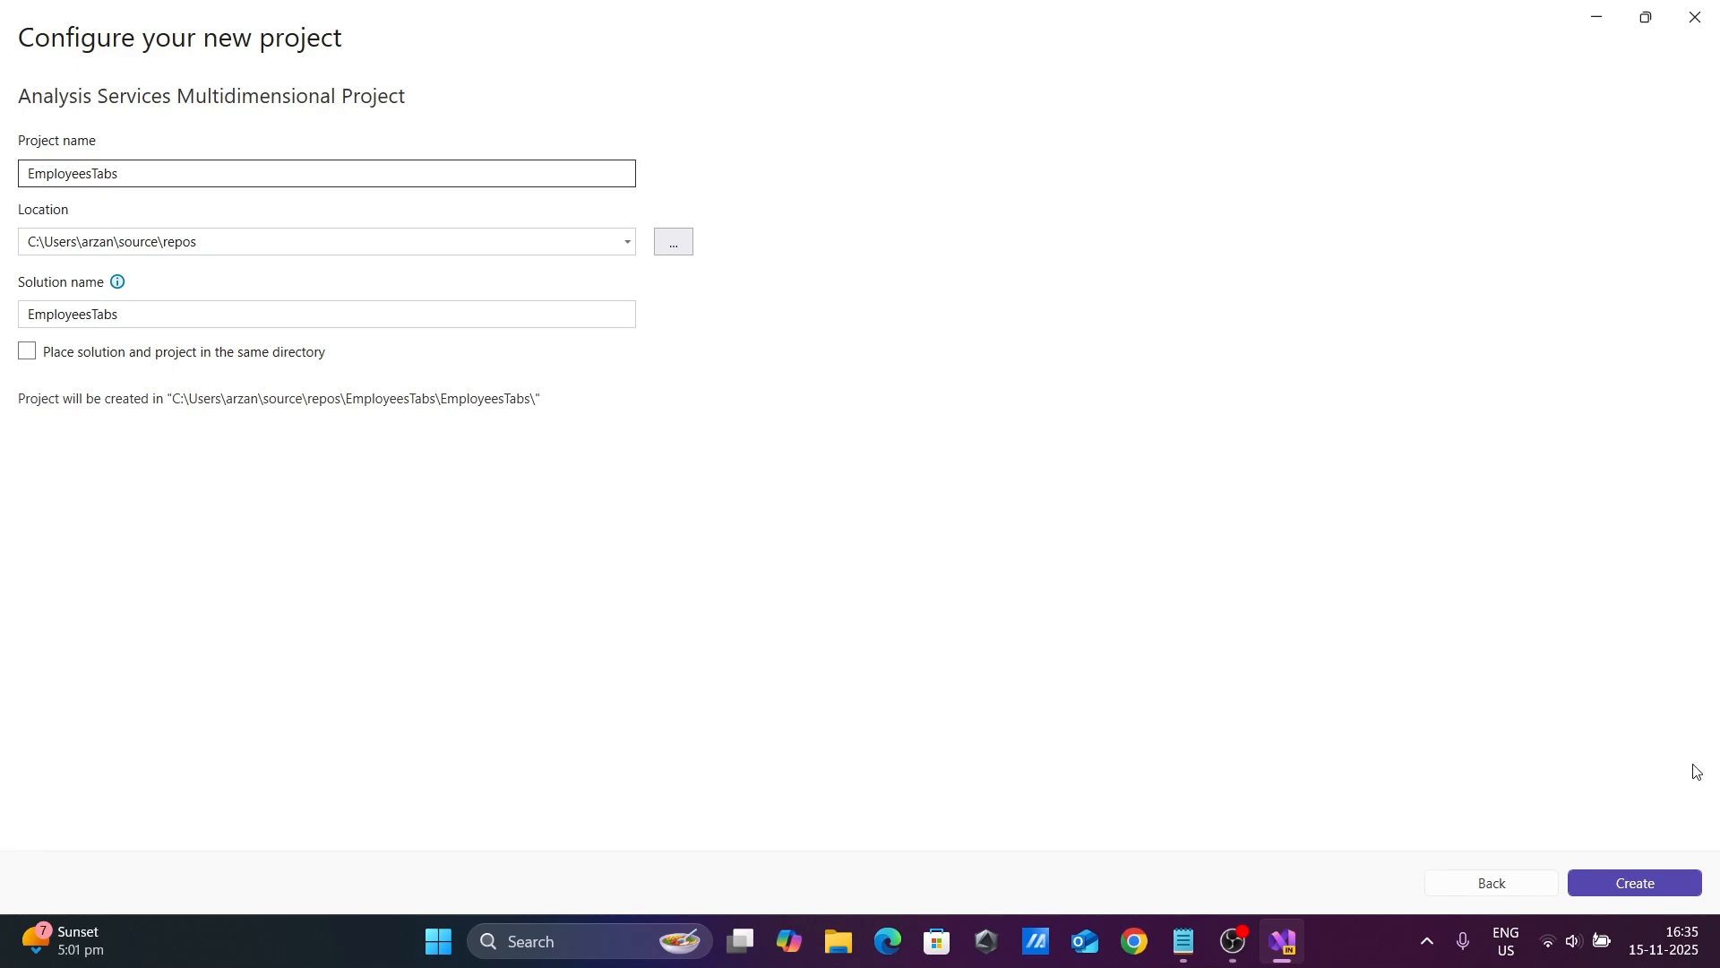
{"action": "left_click", "coordinate": [1629, 890]}
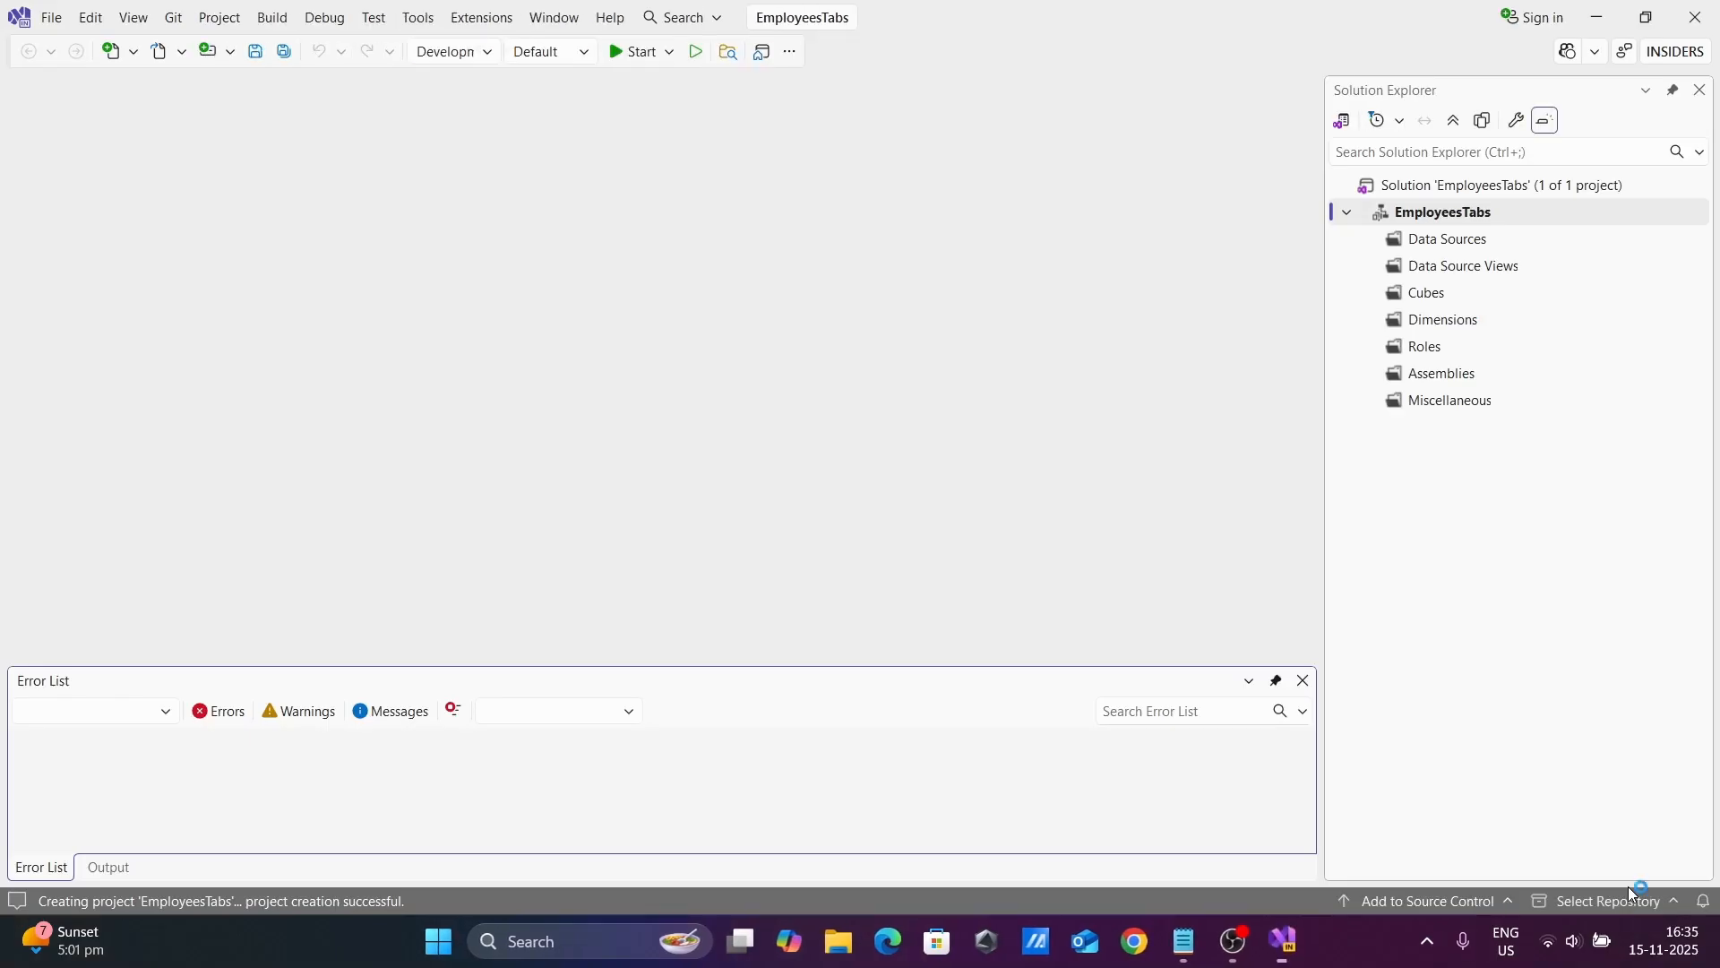
Step: Start a new data source based on a new connection and open the connection's provider choices
{"action": "left_click", "coordinate": [1421, 250]}
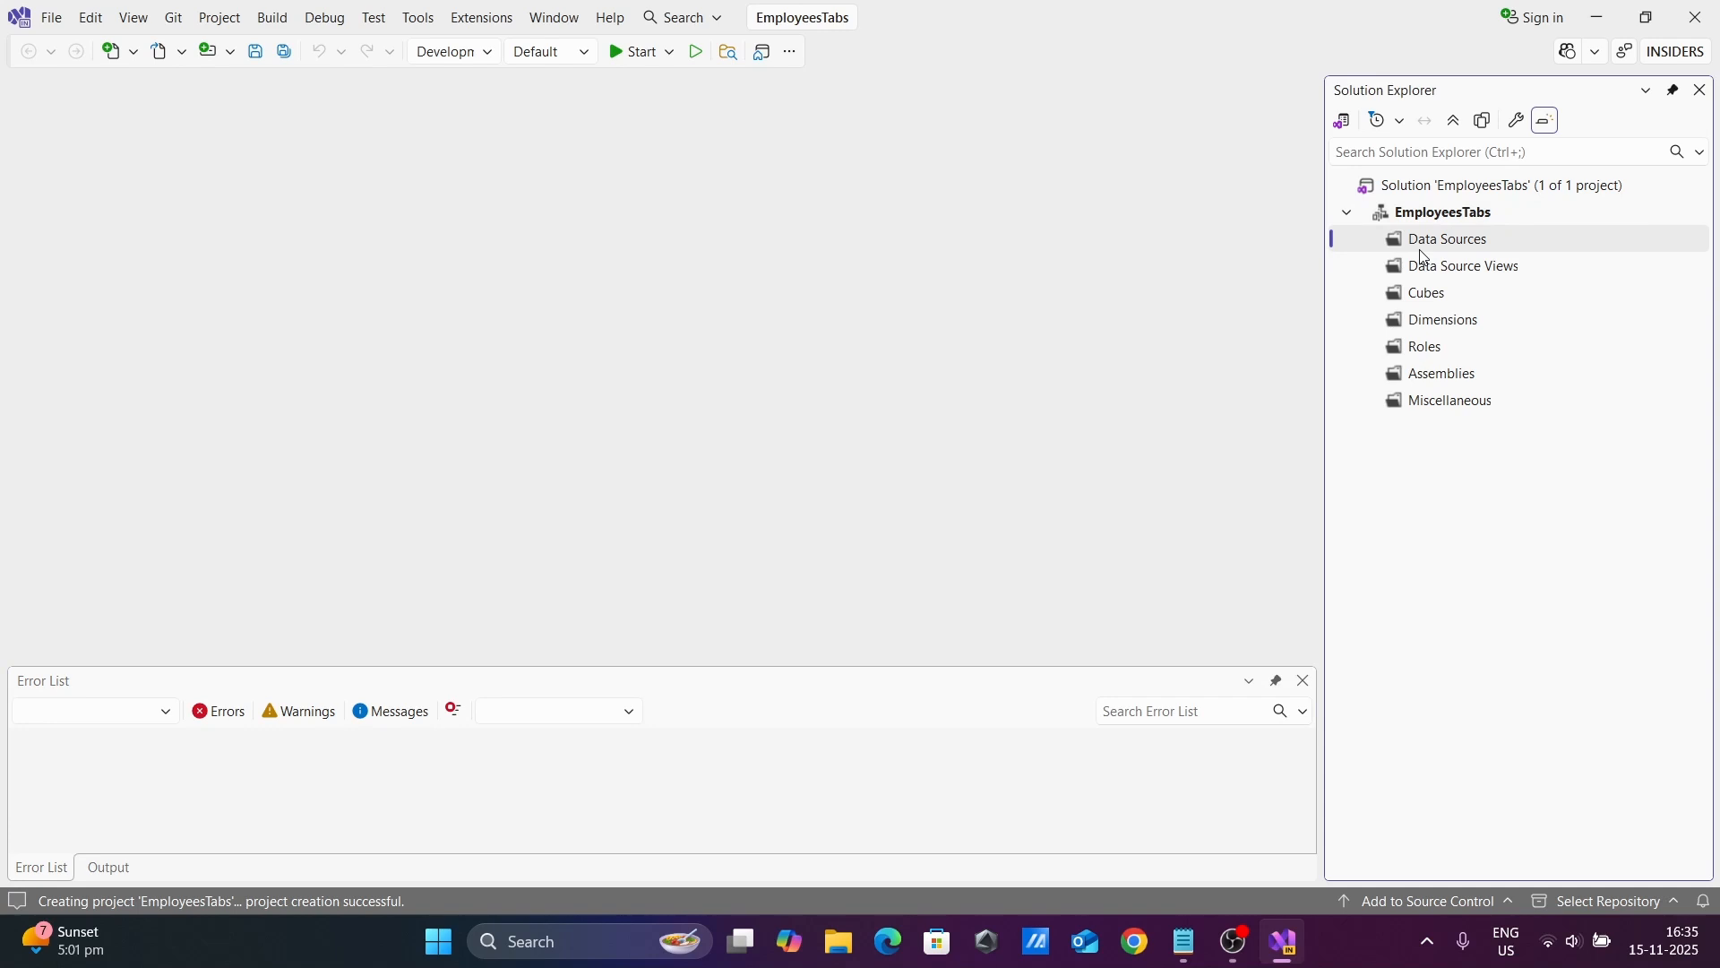
{"action": "right_click", "coordinate": [1425, 257]}
{"action": "left_click", "coordinate": [1471, 271]}
{"action": "left_click", "coordinate": [940, 668]}
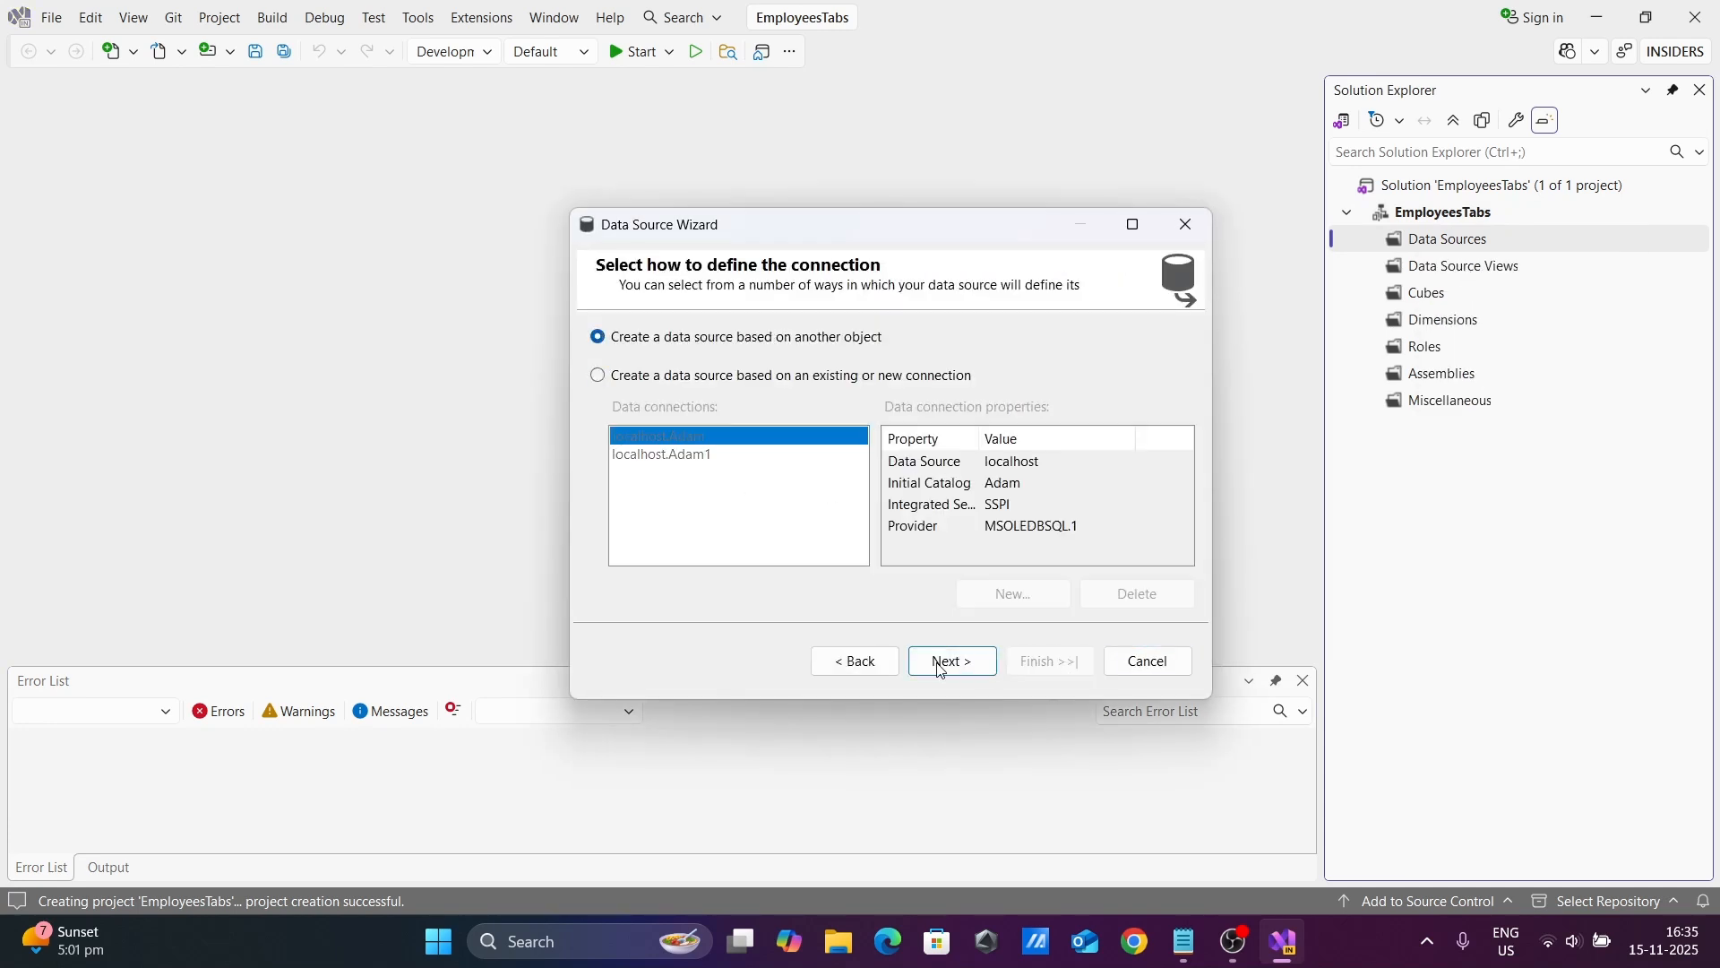
{"action": "left_click", "coordinate": [638, 376]}
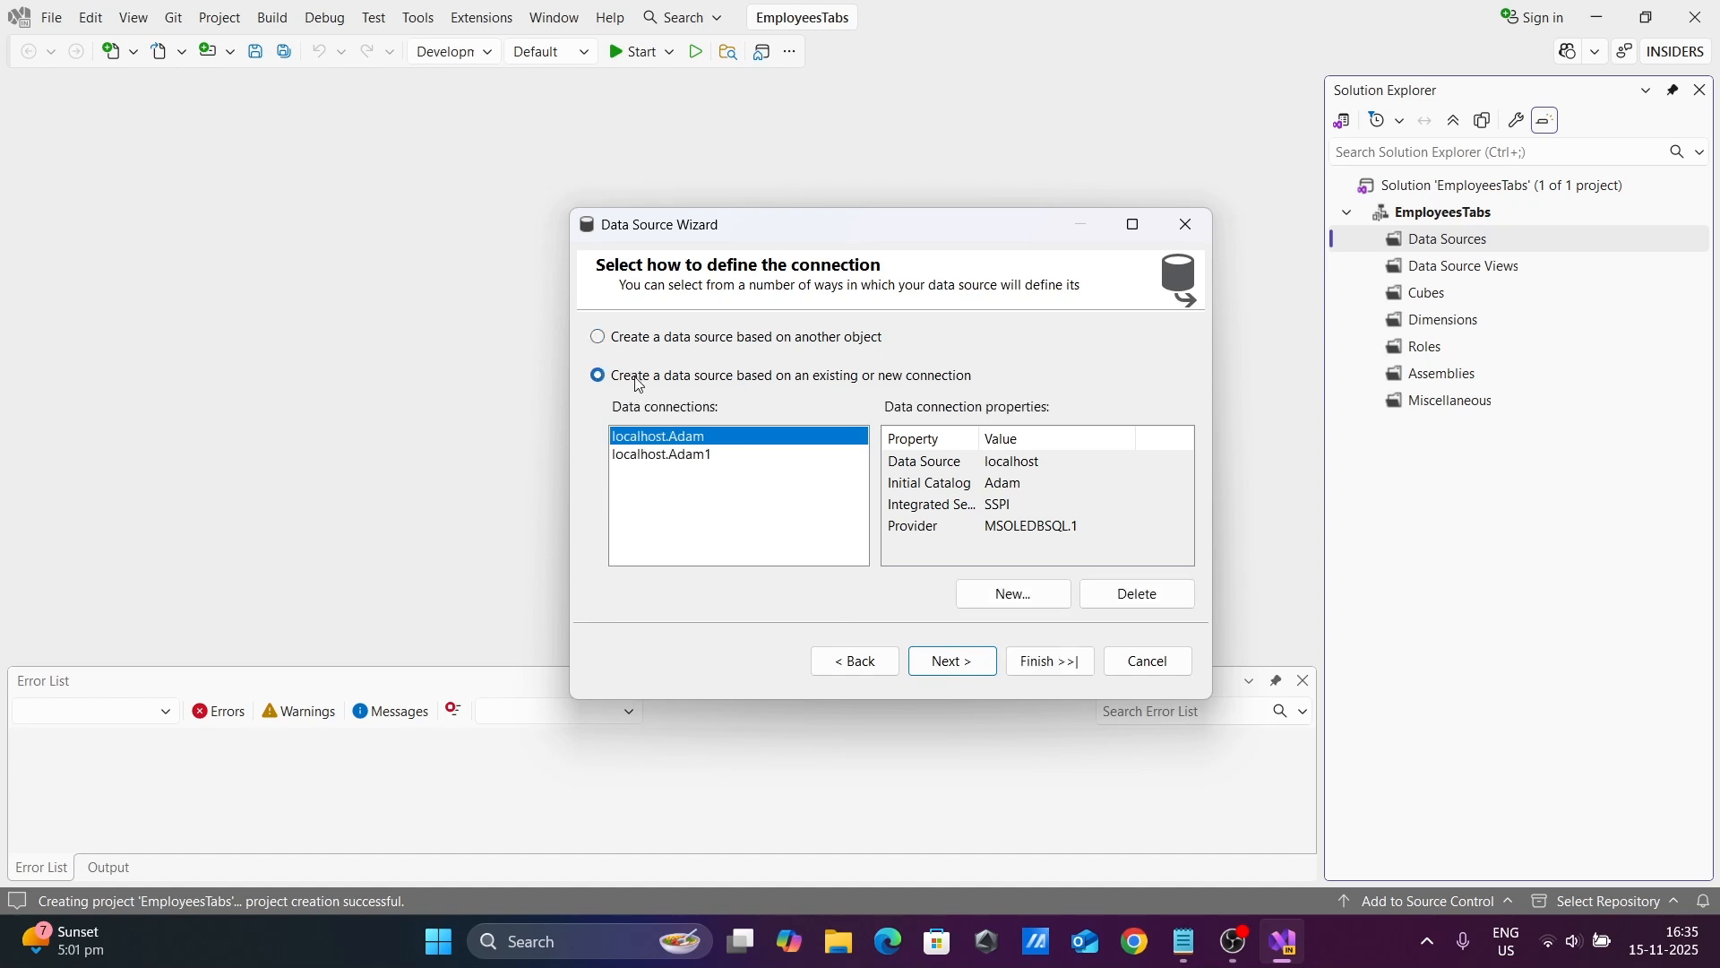
{"action": "left_click", "coordinate": [1011, 599]}
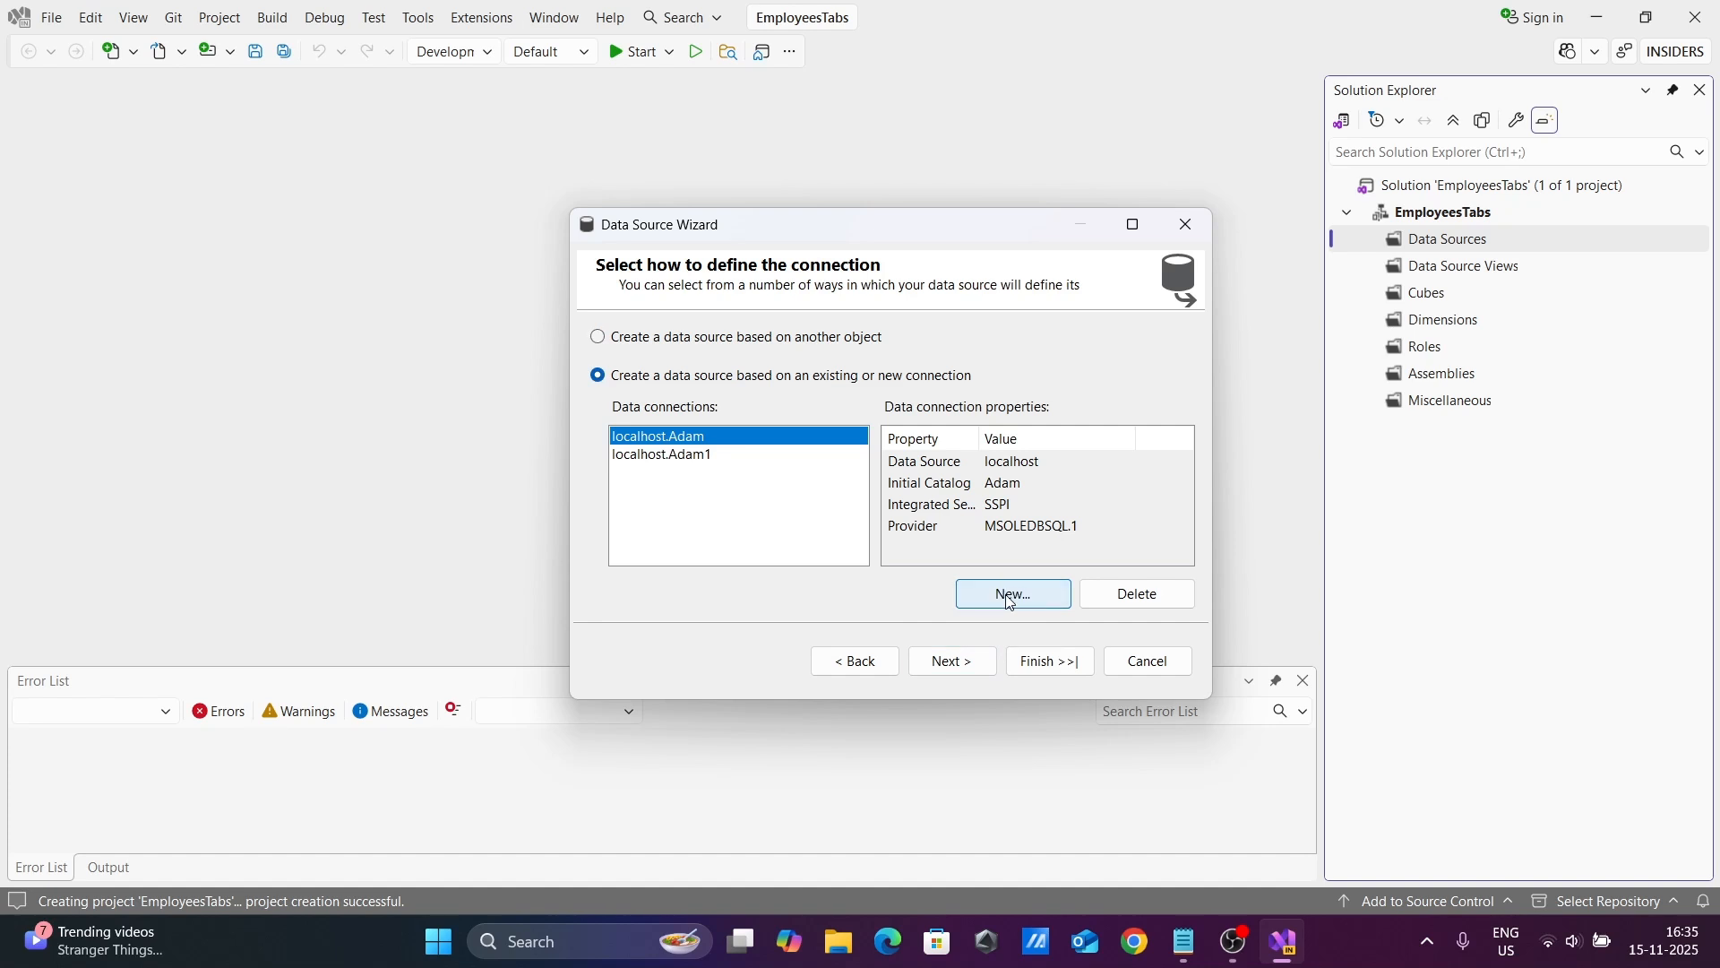
{"action": "left_click", "coordinate": [1155, 508]}
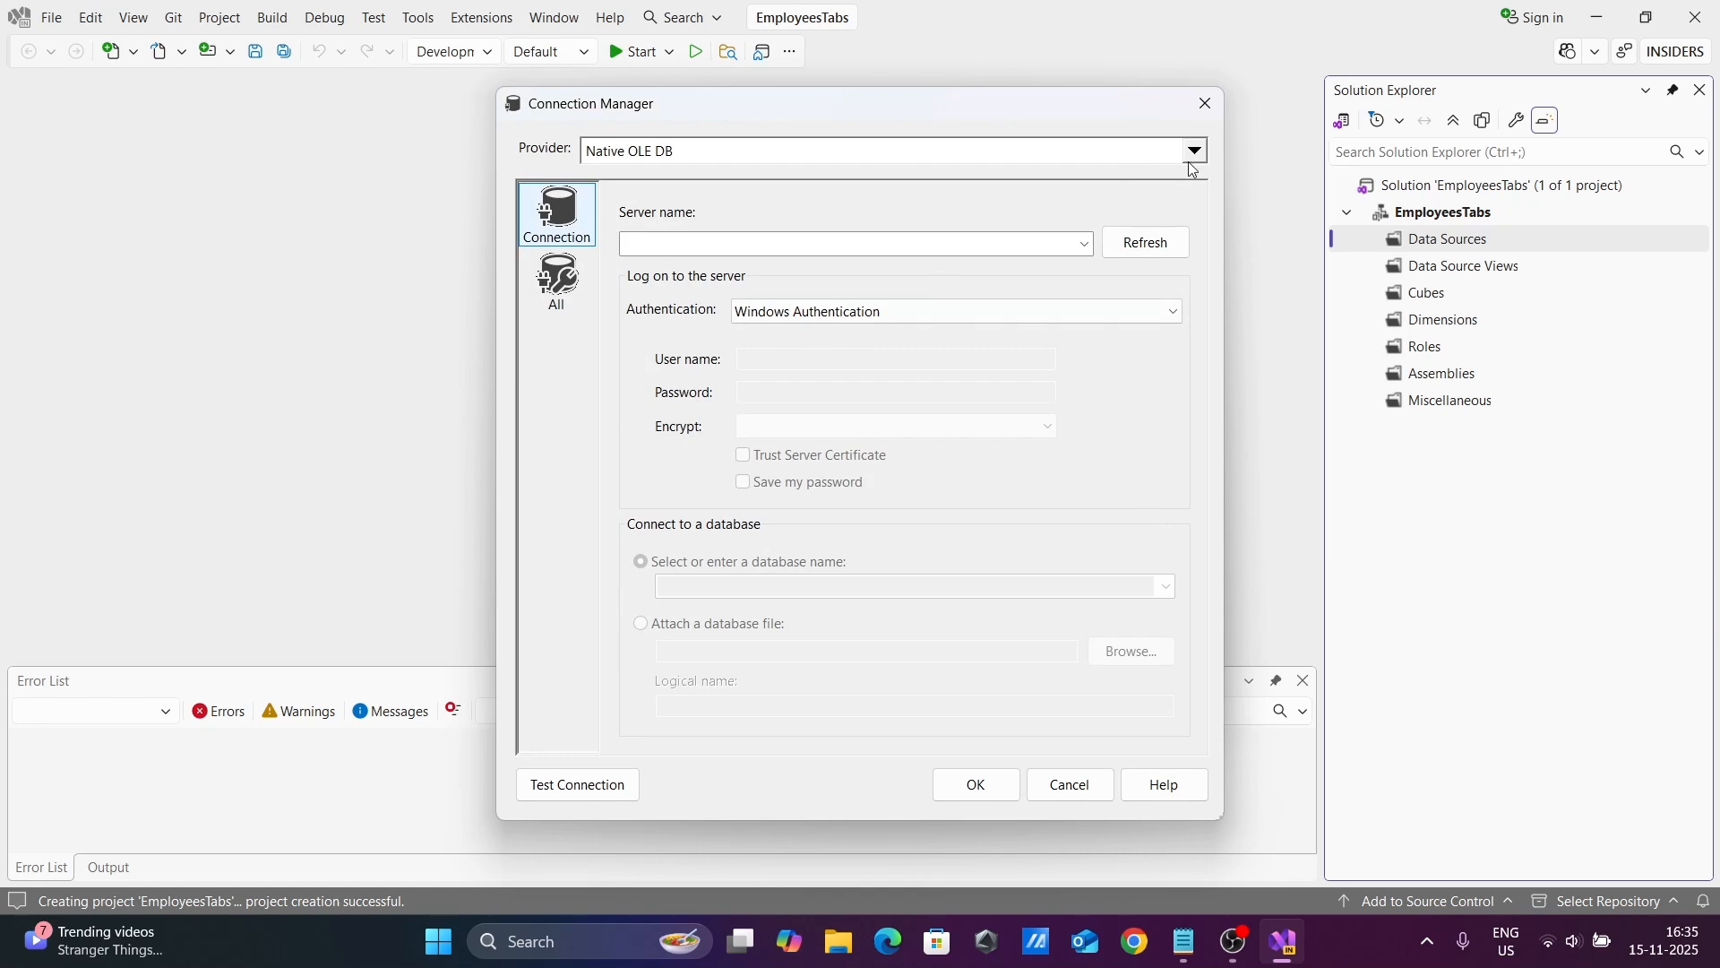
{"action": "left_click", "coordinate": [1197, 158]}
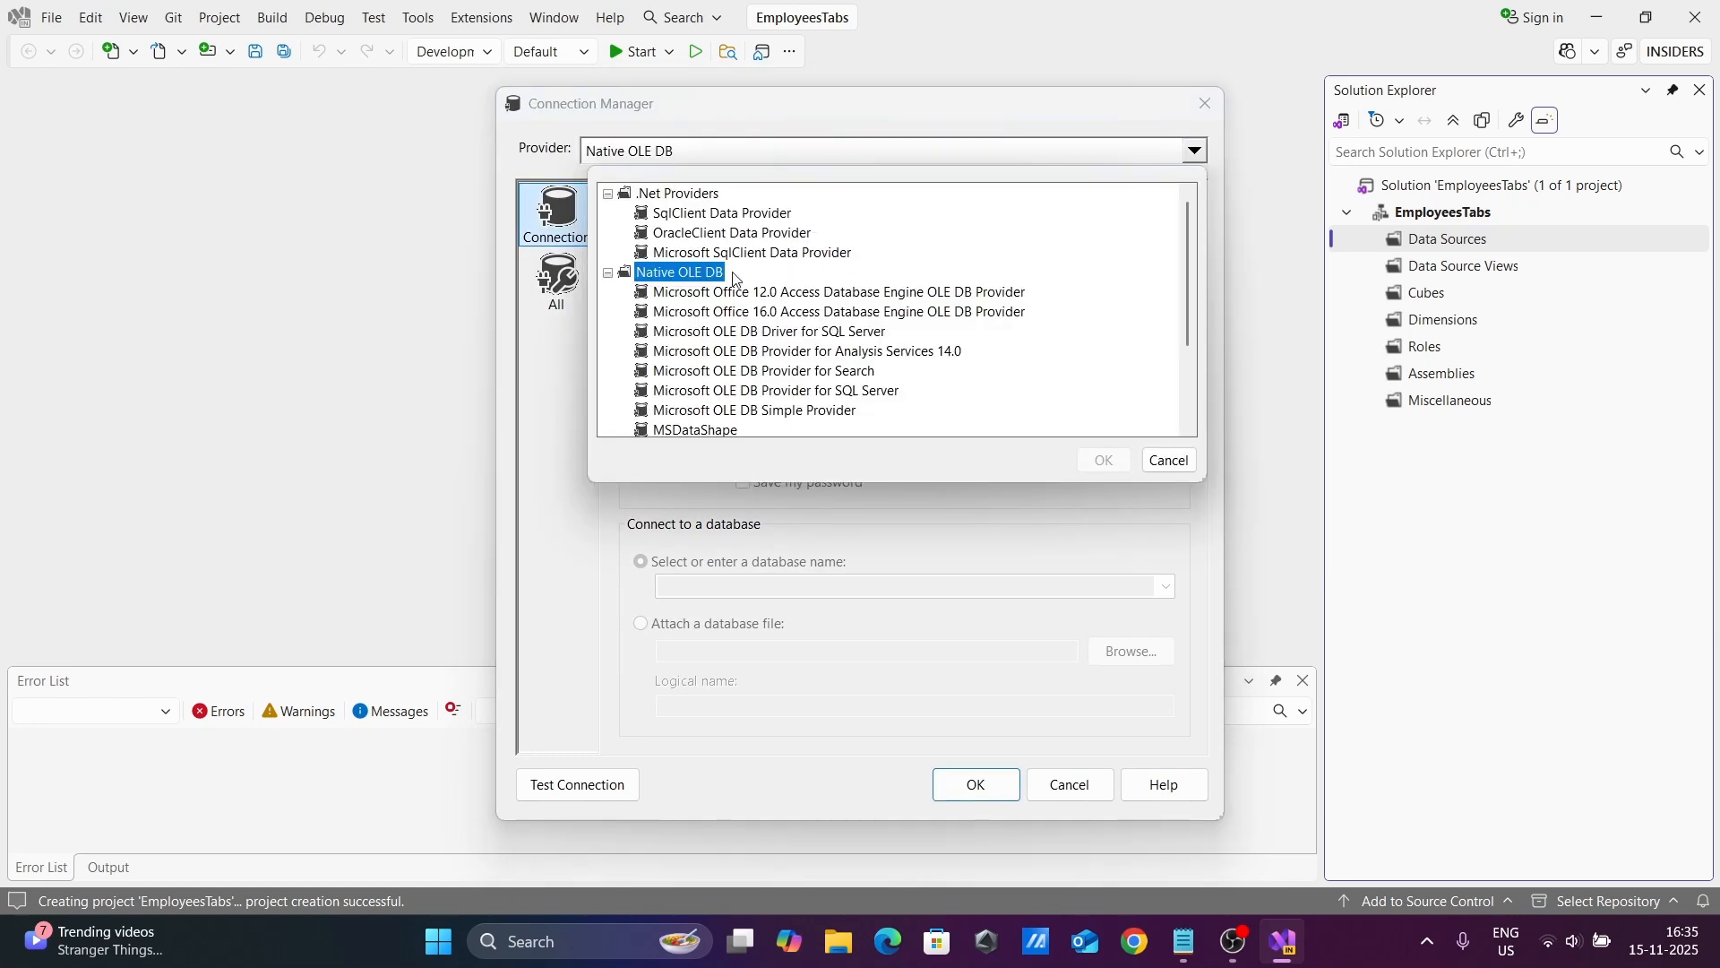
Step: Switch to SQL Server Management Studio, connect to localhost, and examine the tables of the Adam database
{"action": "left_click", "coordinate": [550, 950]}
{"action": "type", "text": "ssms"}
{"action": "left_click", "coordinate": [631, 251]}
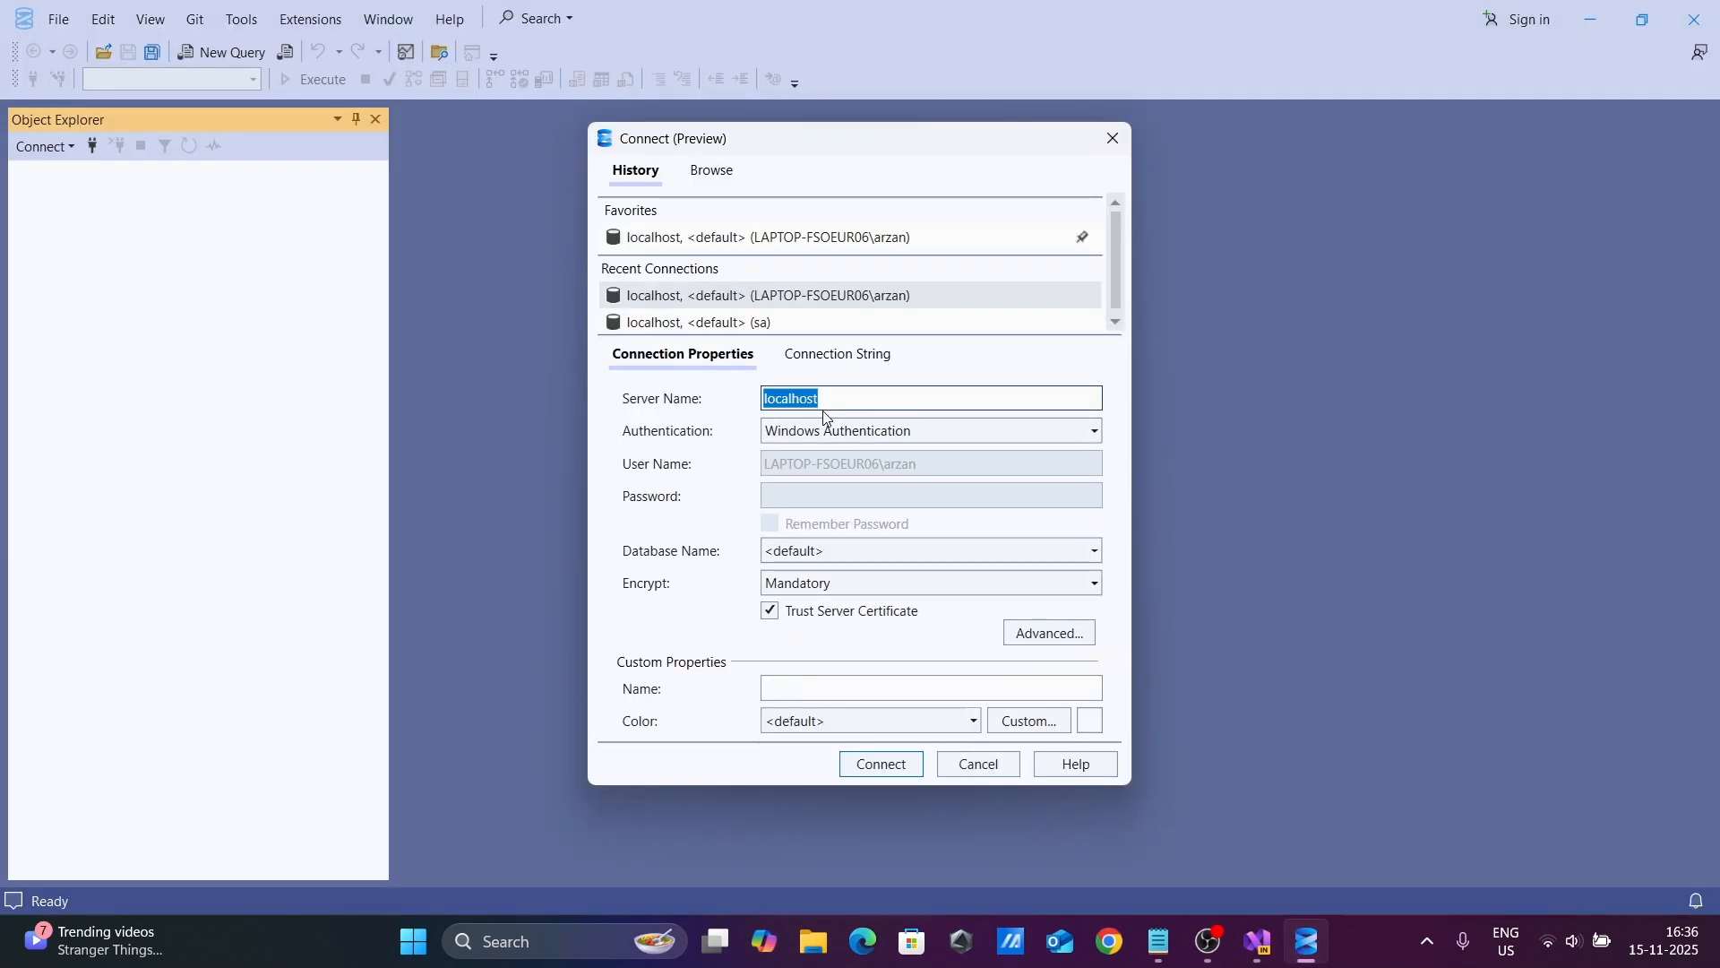
{"action": "left_click", "coordinate": [870, 762]}
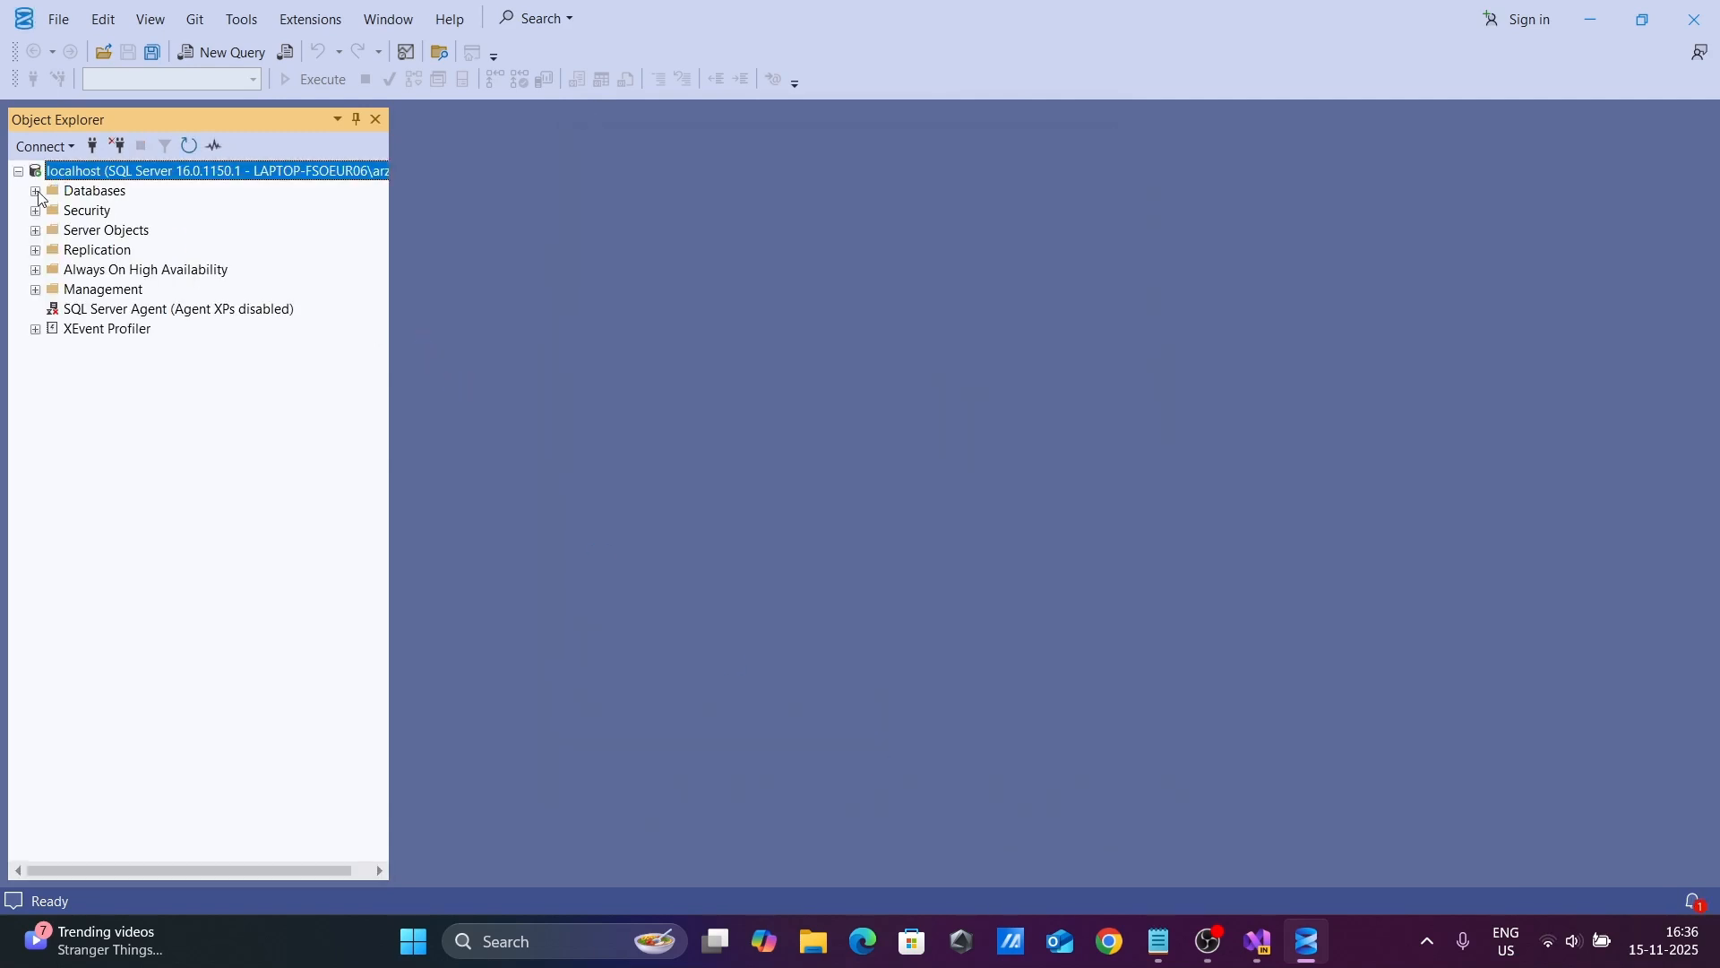
{"action": "left_click", "coordinate": [37, 192]}
{"action": "left_click", "coordinate": [52, 250]}
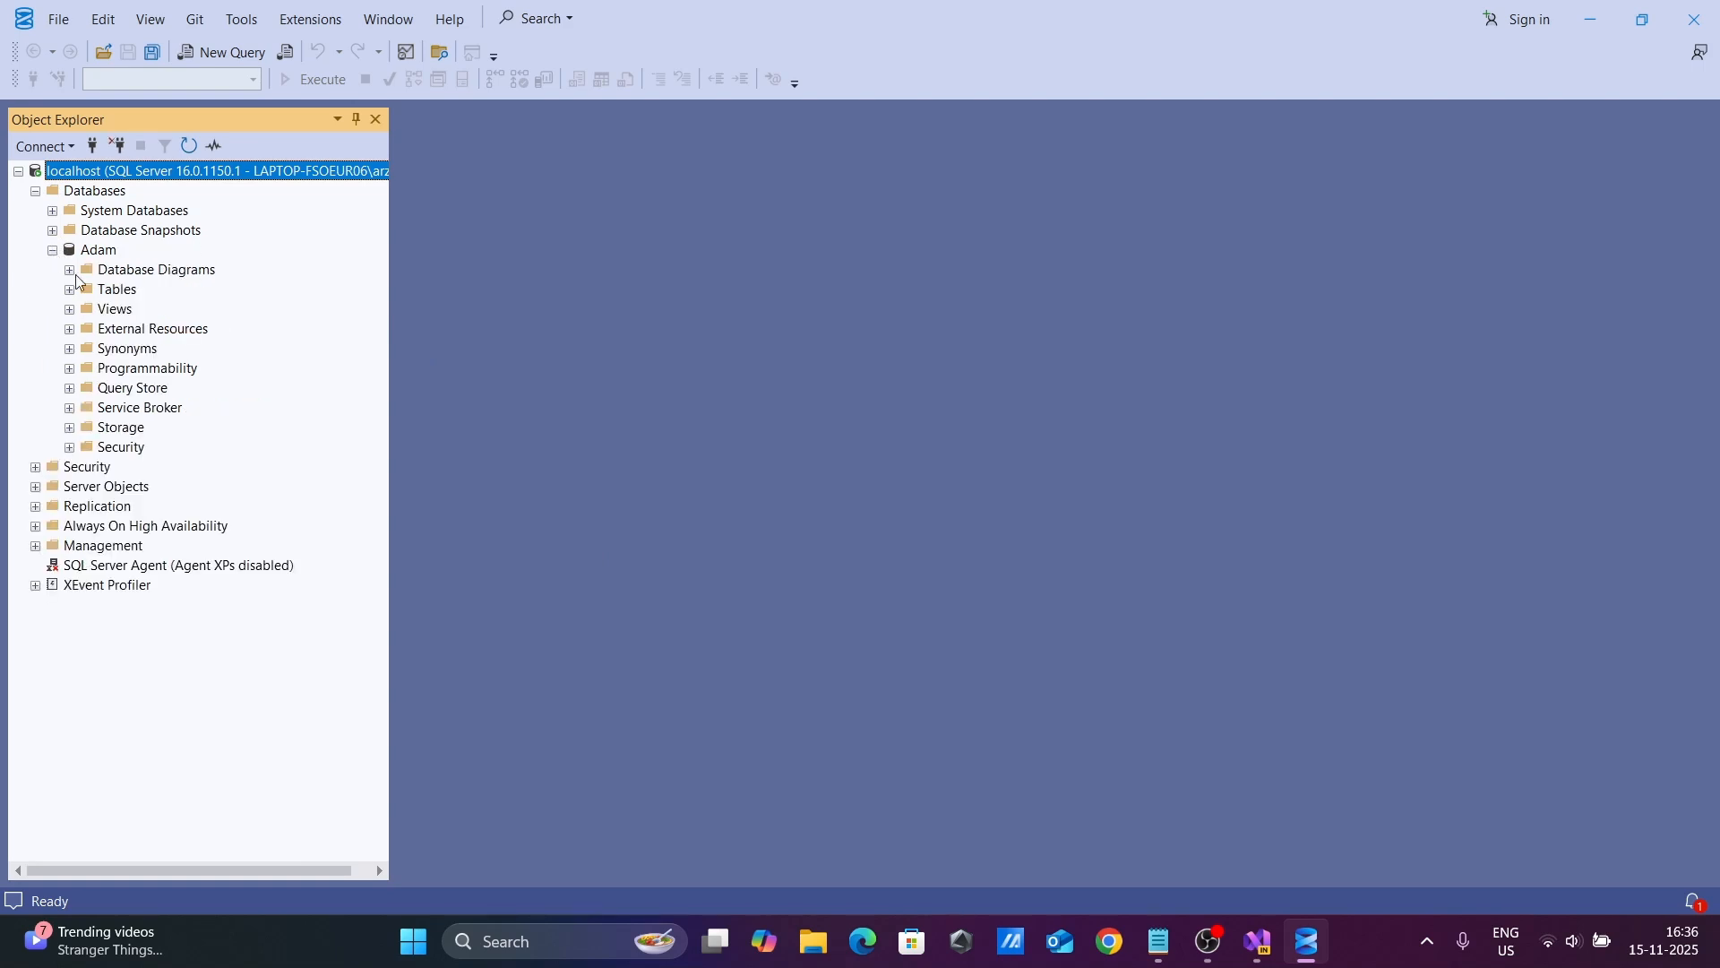
{"action": "left_click", "coordinate": [70, 291]}
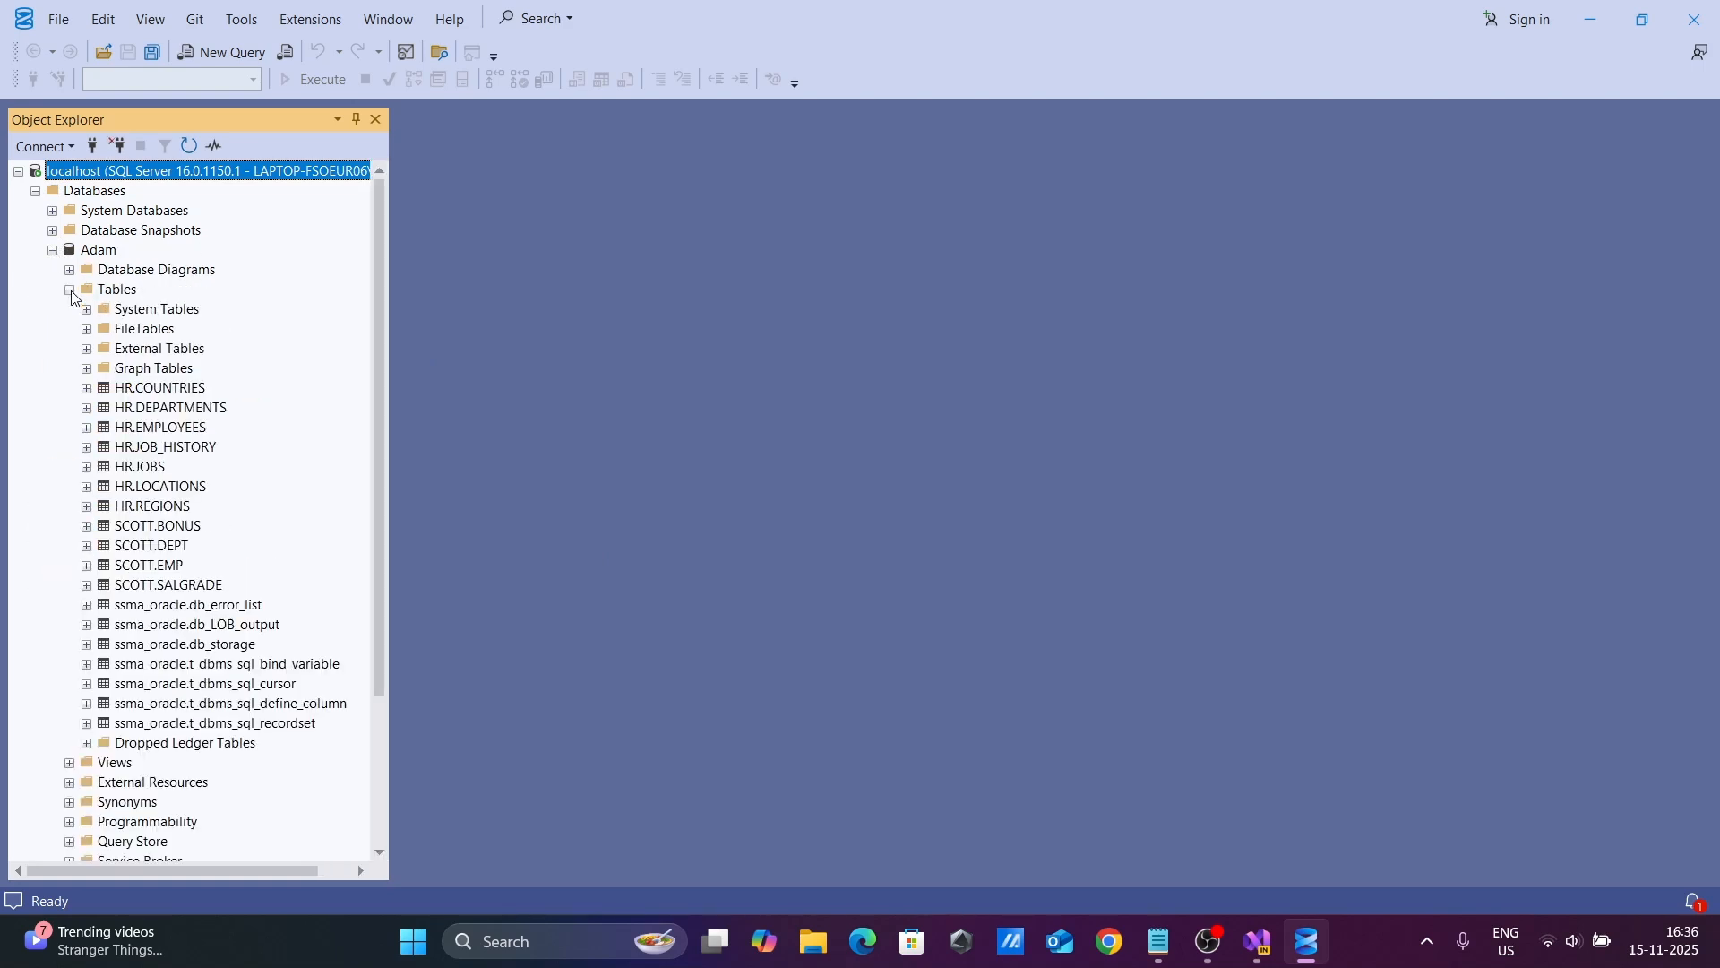
{"action": "left_click", "coordinate": [1592, 18]}
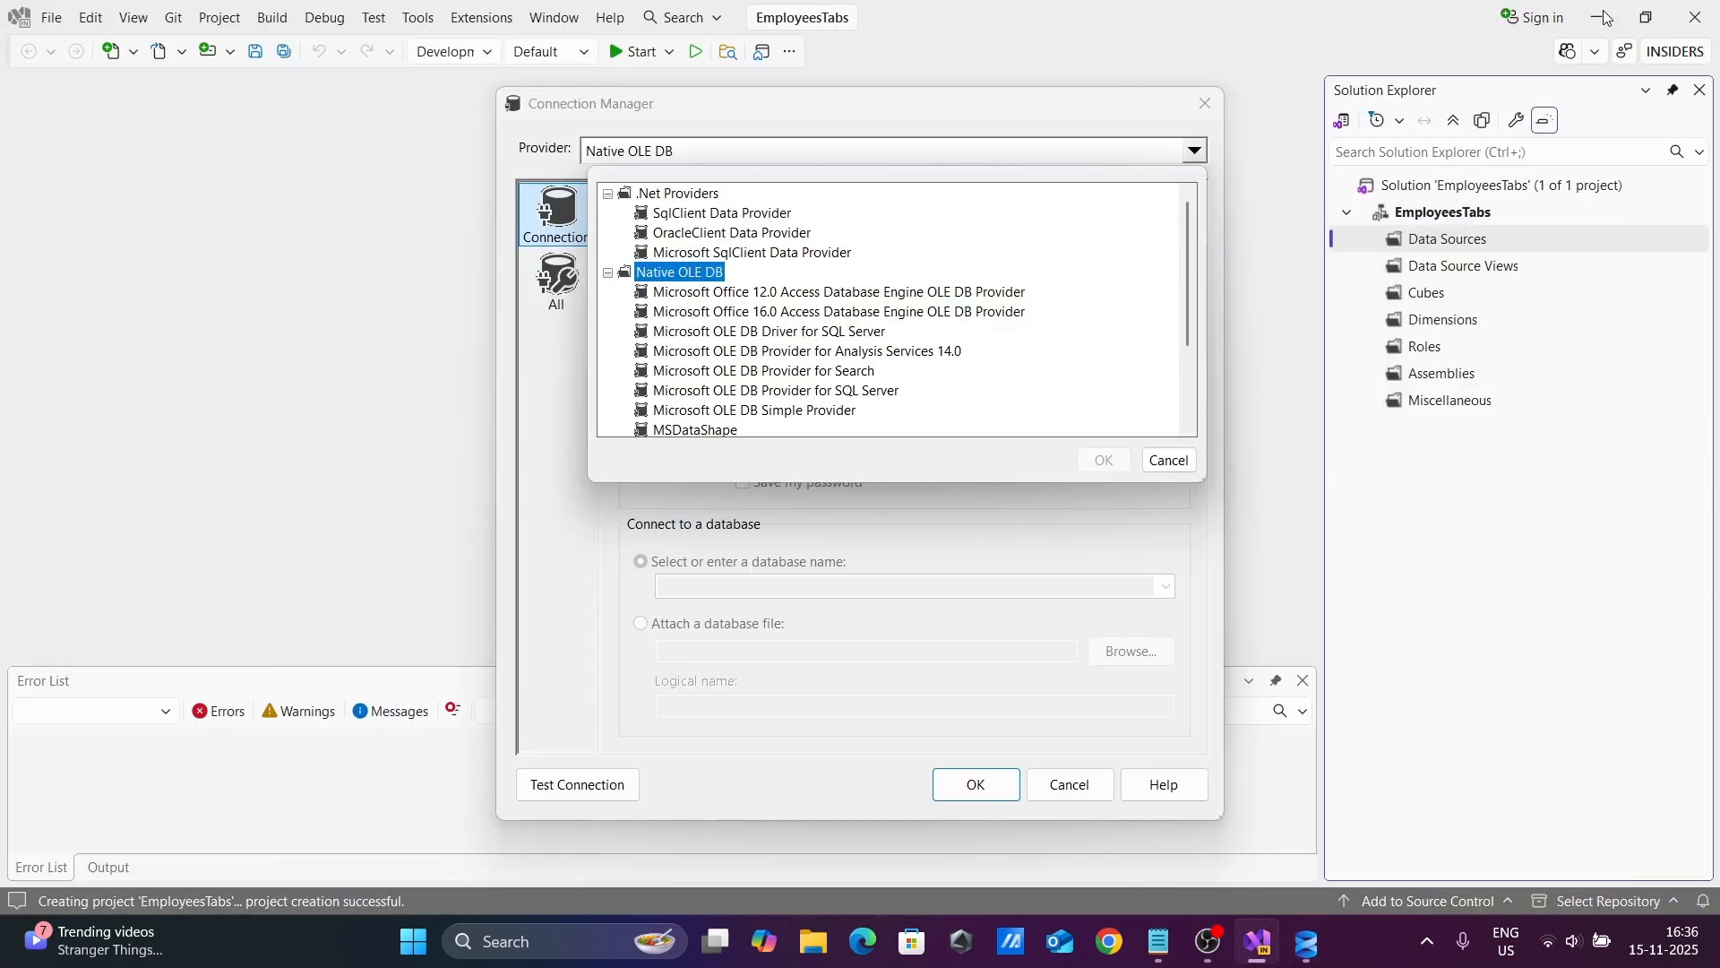
Step: Back in Visual Studio, set the connection's provider to Microsoft SqlClient Data Provider and its server name to localhost
{"action": "left_click", "coordinate": [712, 255]}
{"action": "left_click", "coordinate": [1103, 457]}
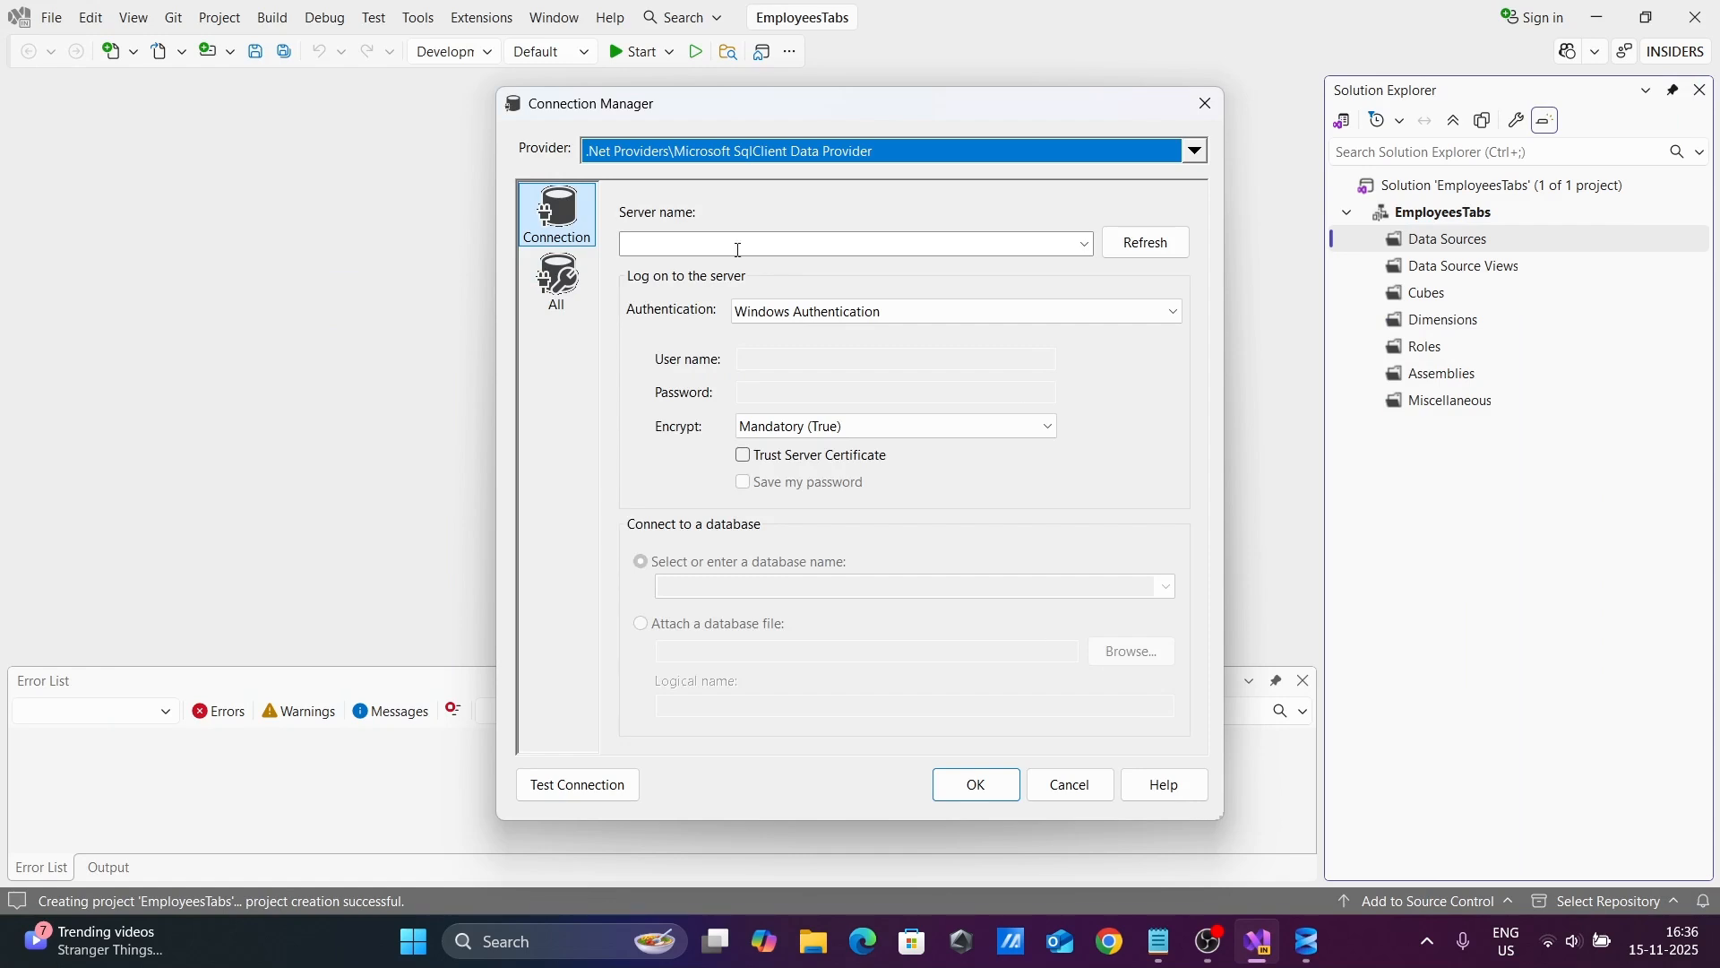
{"action": "left_click", "coordinate": [707, 248]}
{"action": "type", "text": "localhost"}
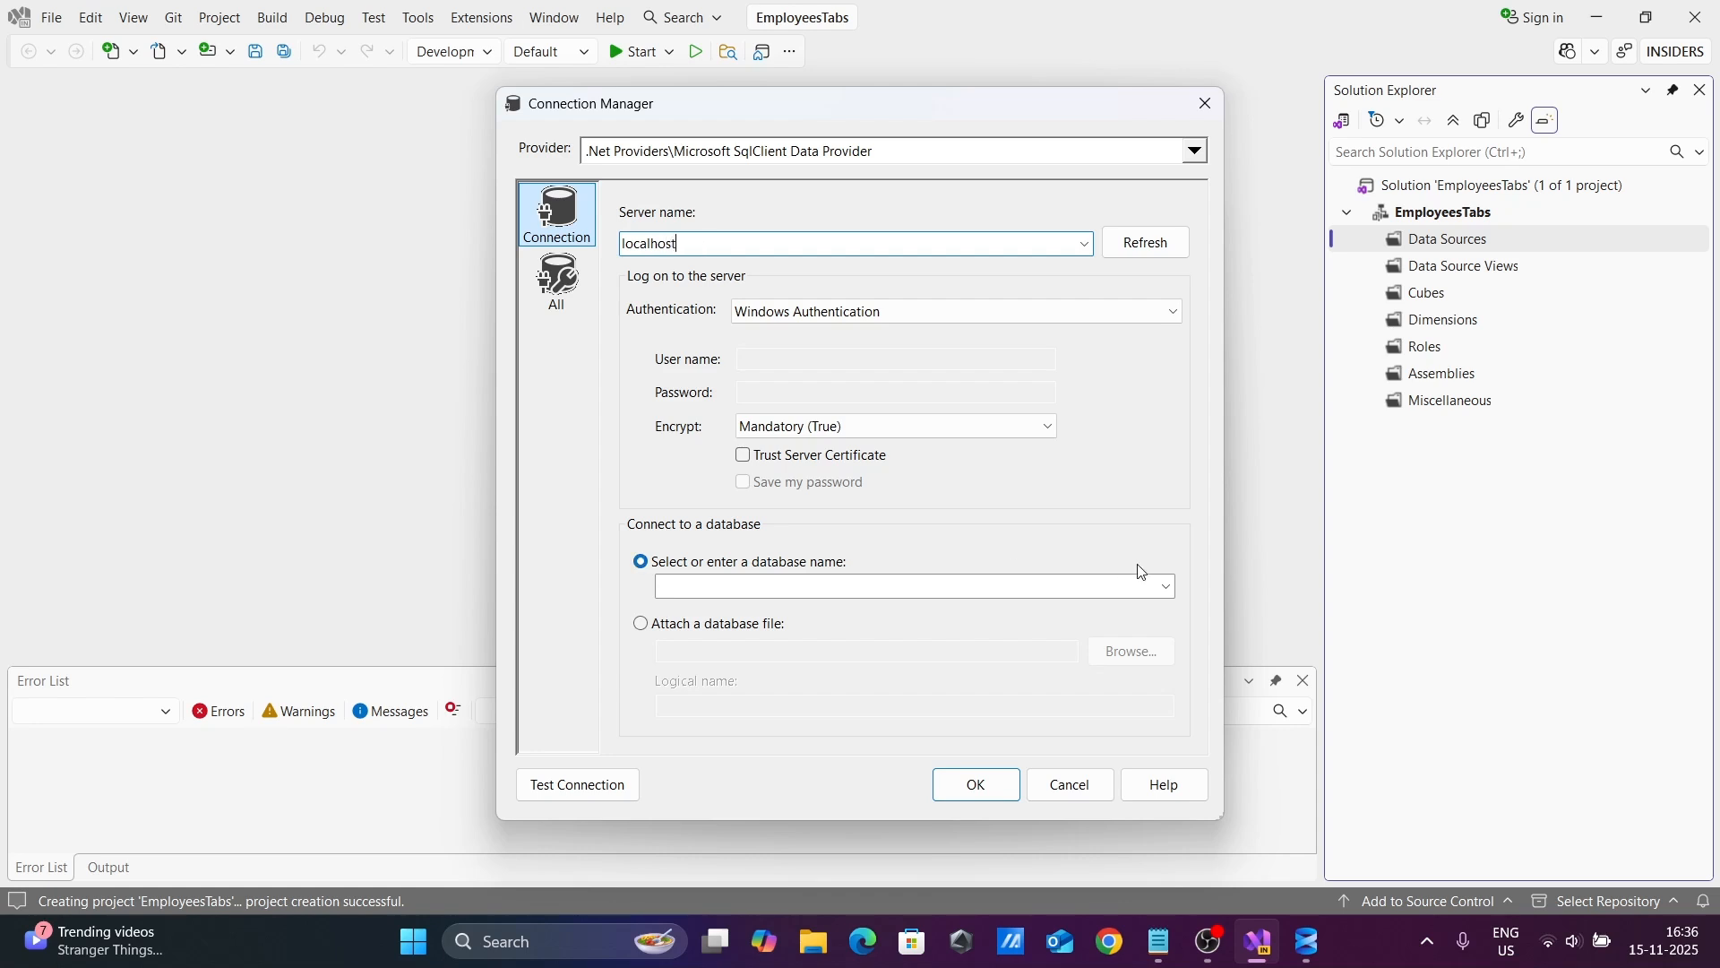
Step: Set the connection's encryption to Optional (False), choose the Adam database, and confirm the connection
{"action": "left_click", "coordinate": [776, 428]}
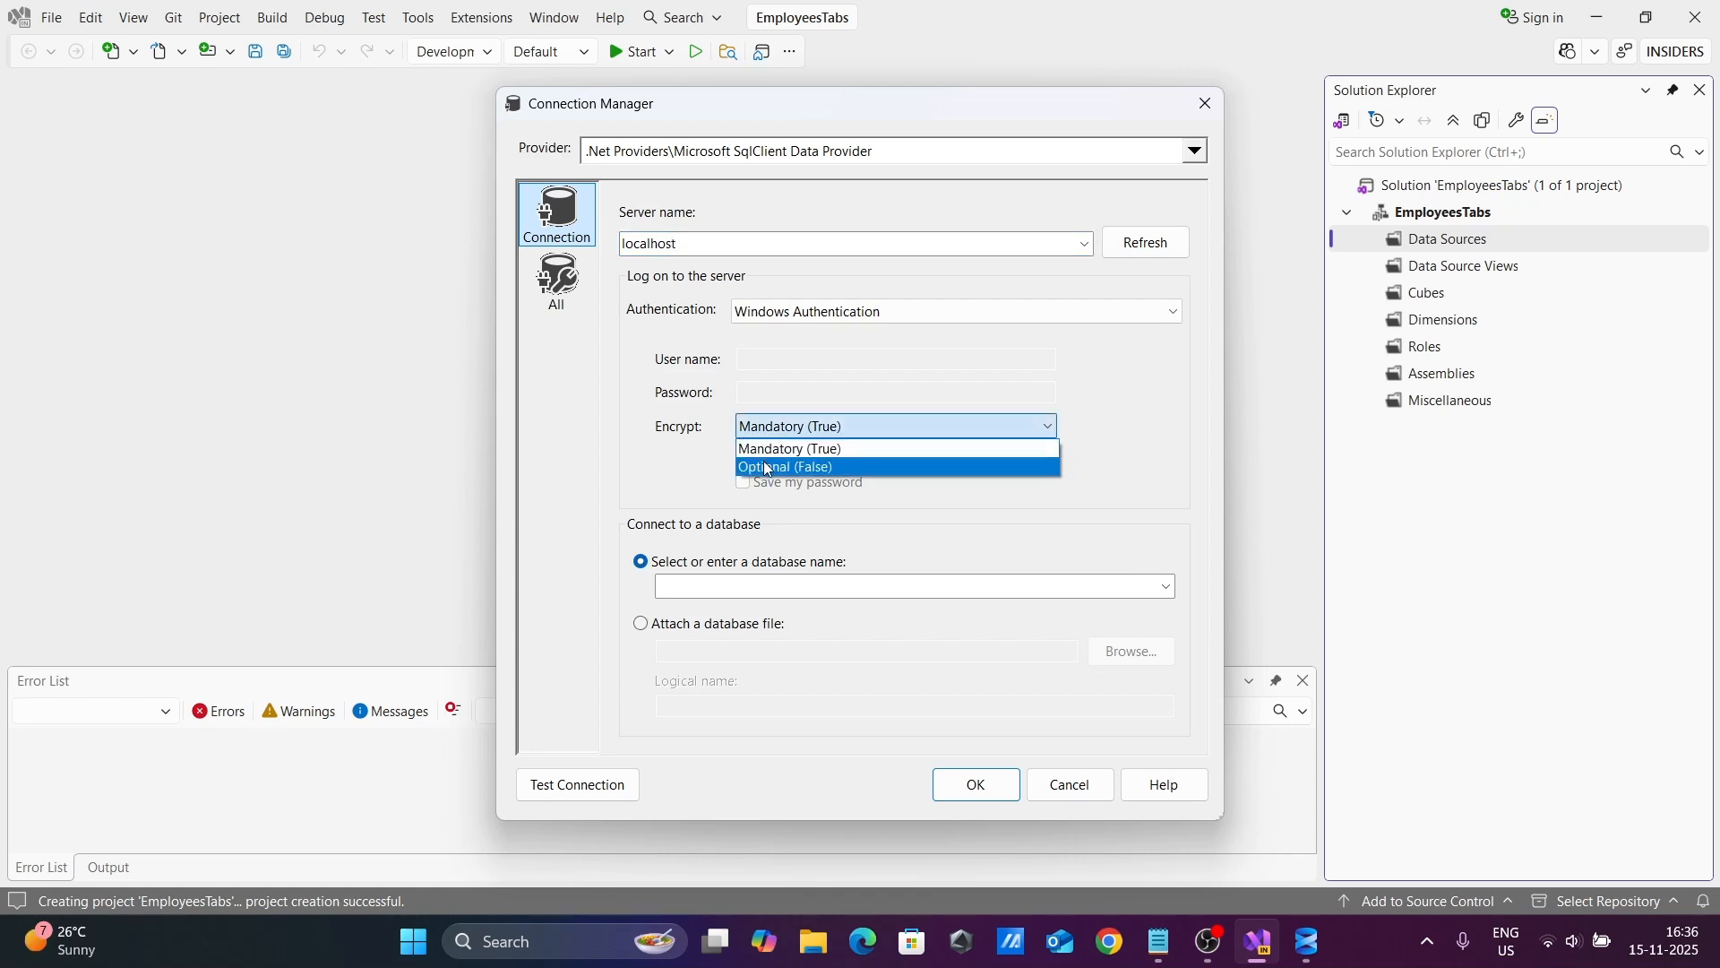
{"action": "left_click", "coordinate": [770, 467]}
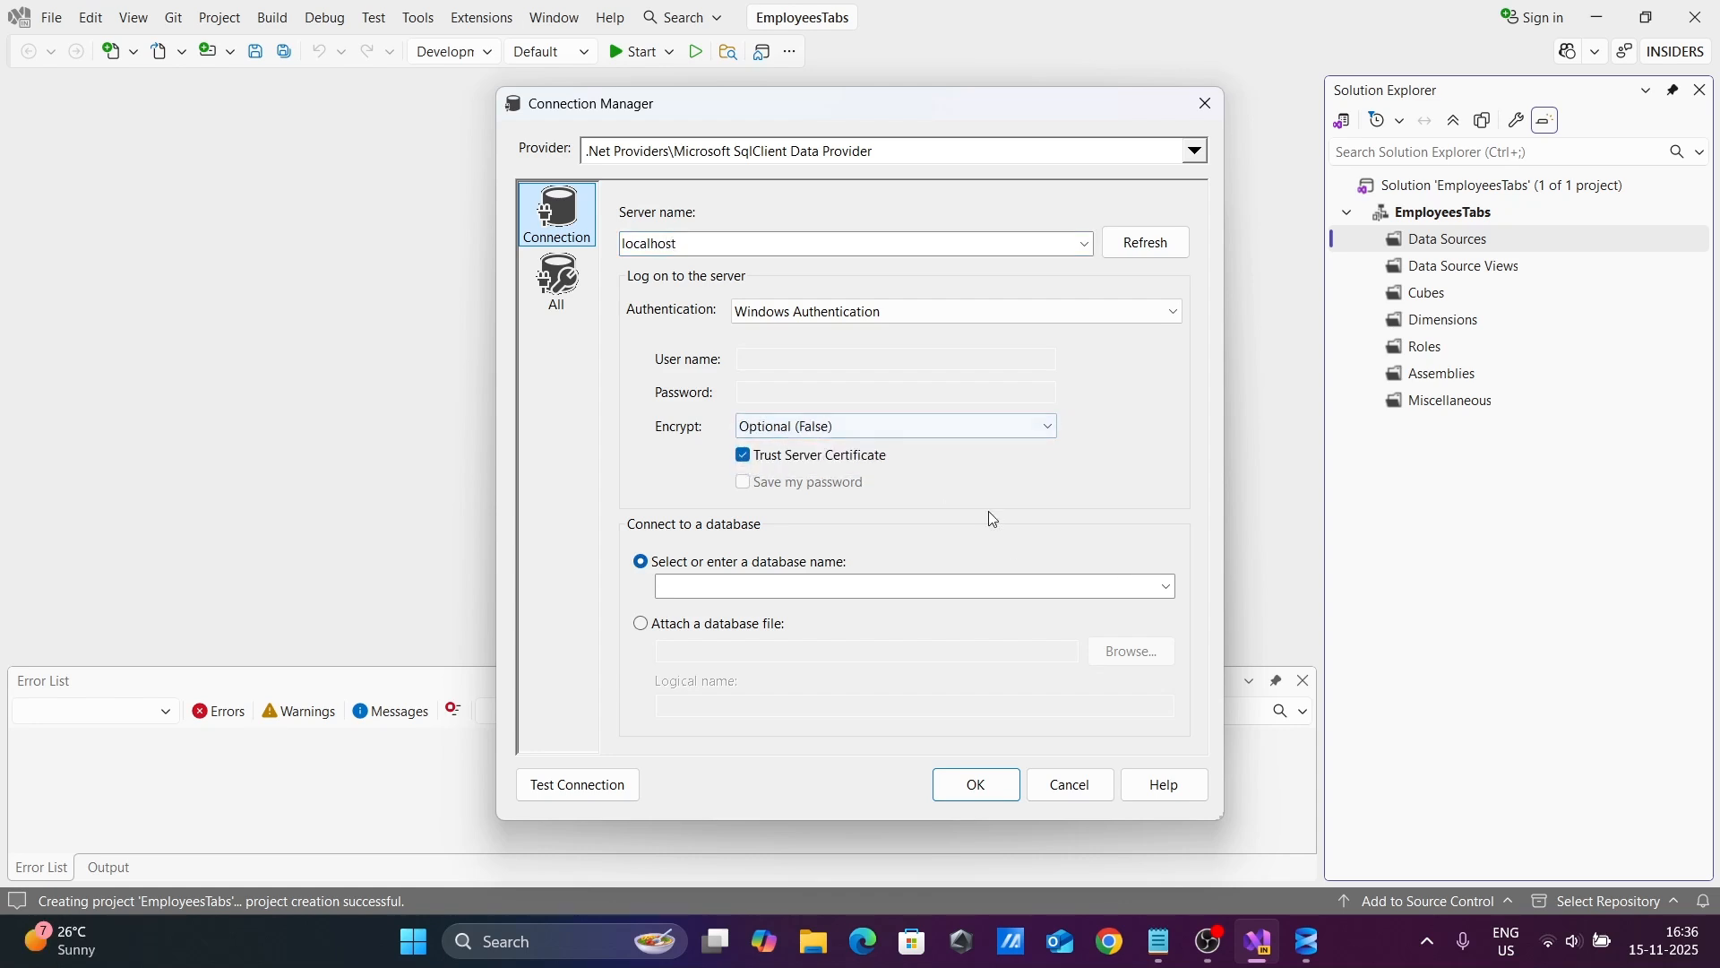
{"action": "left_click", "coordinate": [1167, 585]}
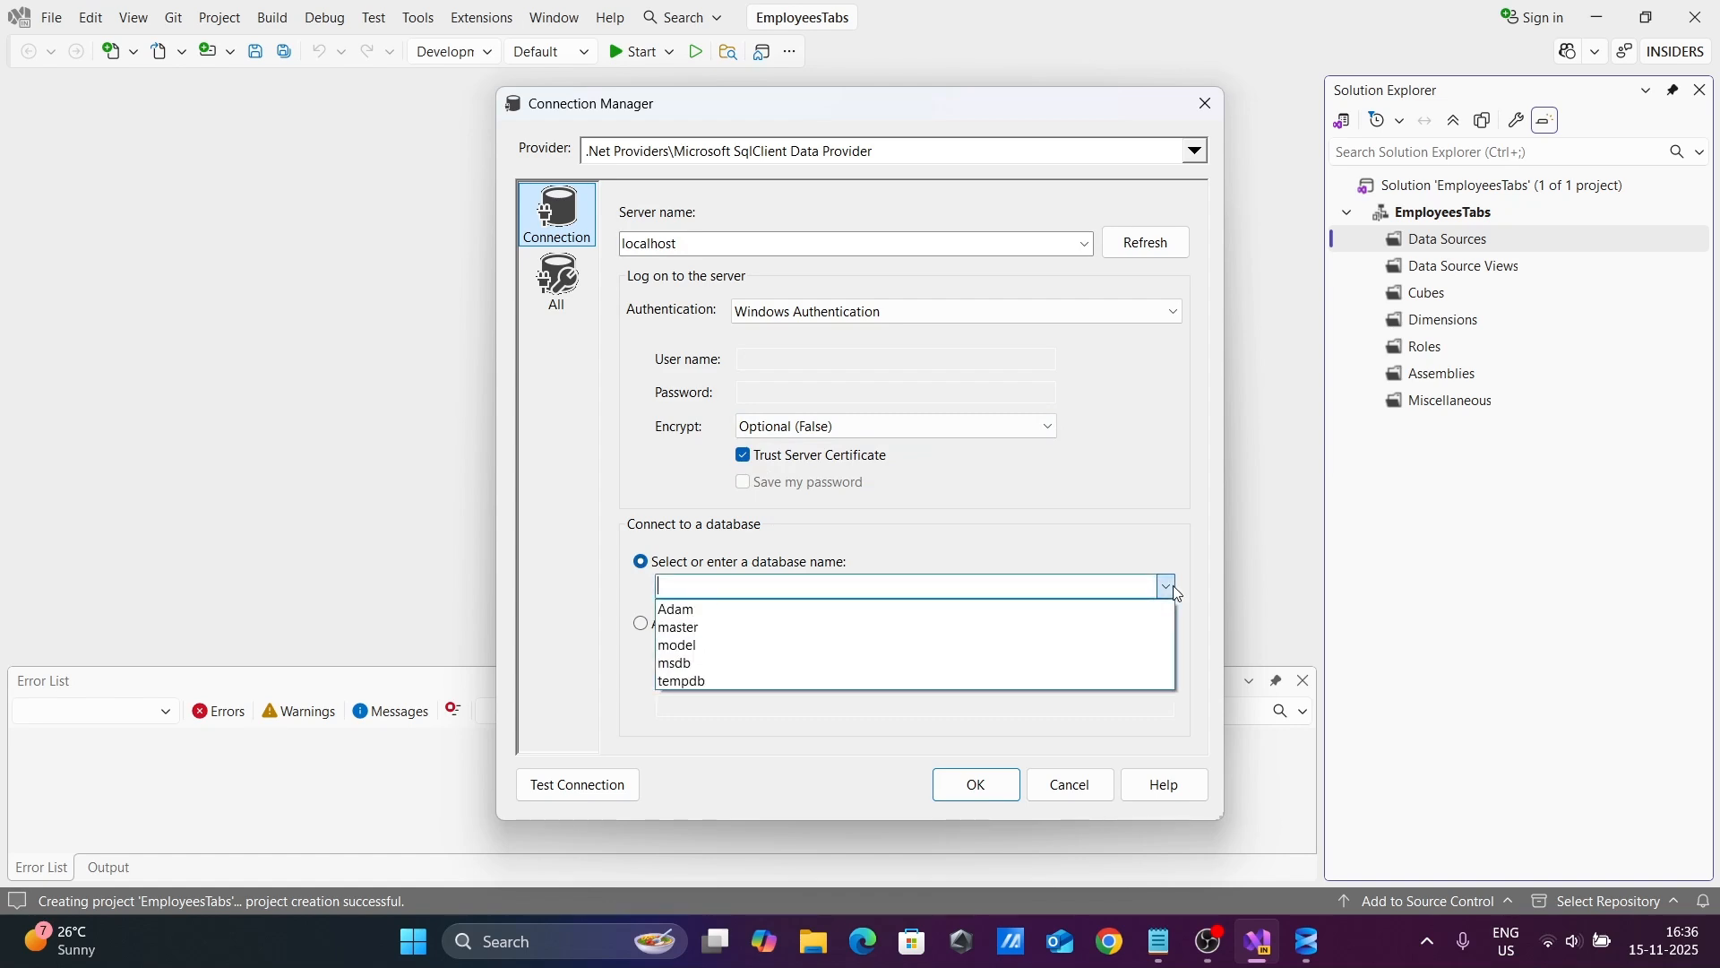
{"action": "left_click", "coordinate": [681, 608]}
{"action": "left_click", "coordinate": [970, 797]}
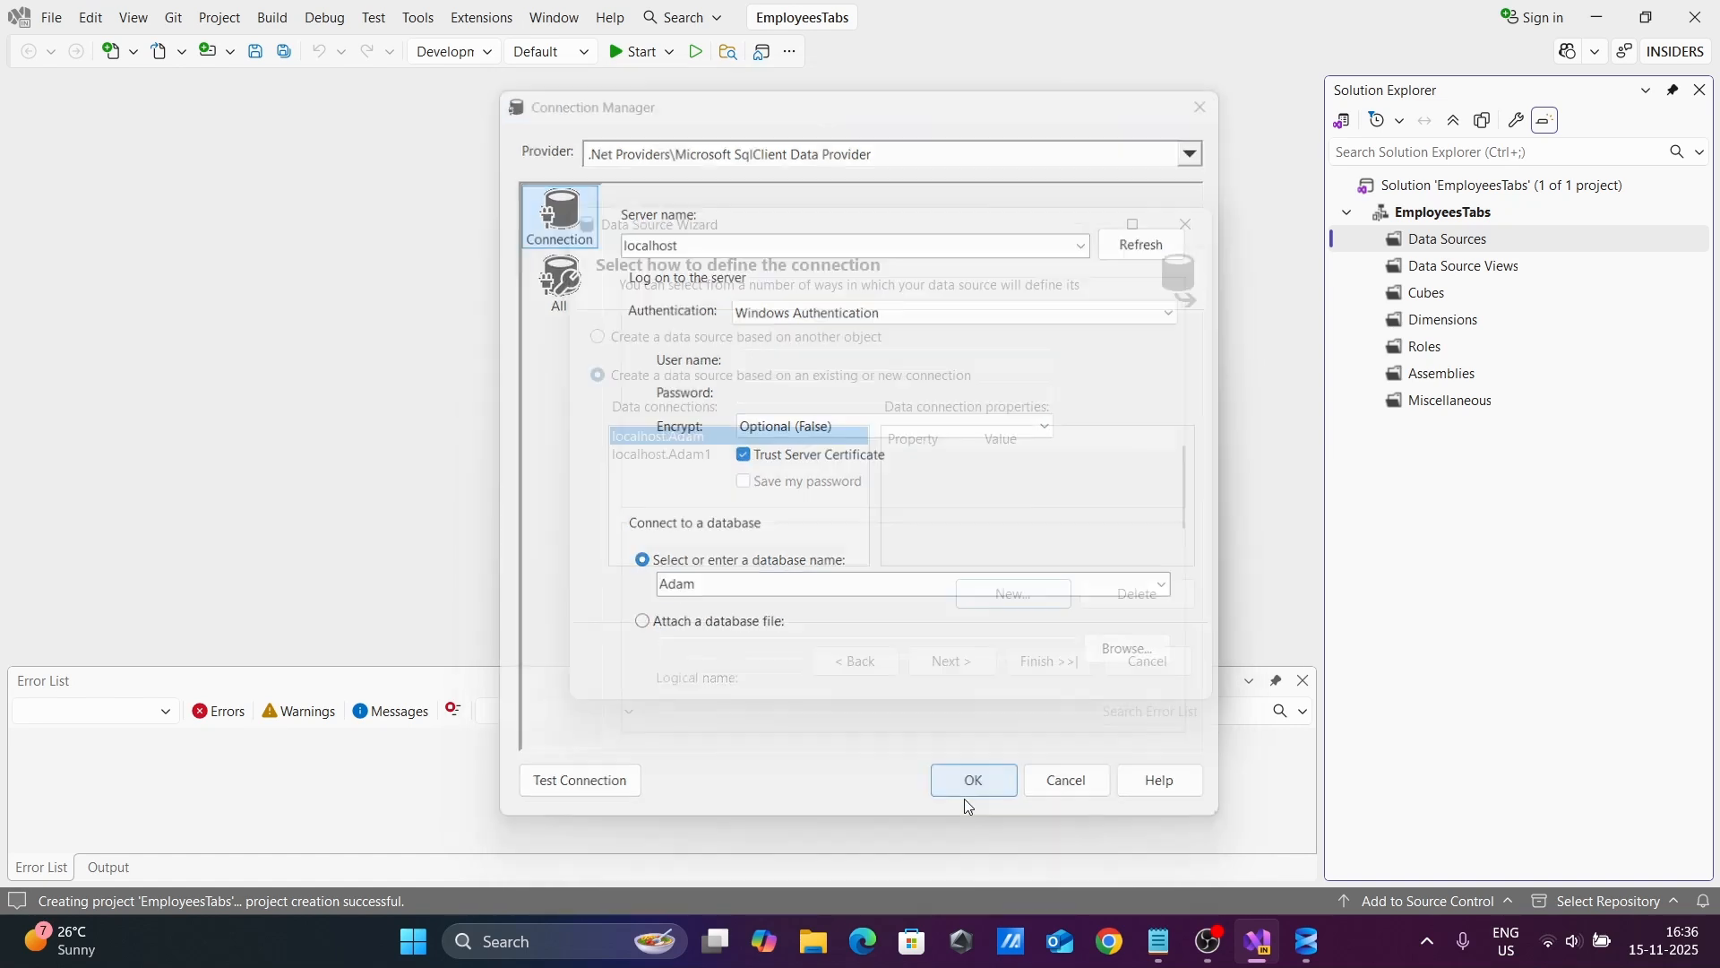
Step: Set the data source's impersonation to Inherit and finish it with the name Adam
{"action": "left_click", "coordinate": [952, 670]}
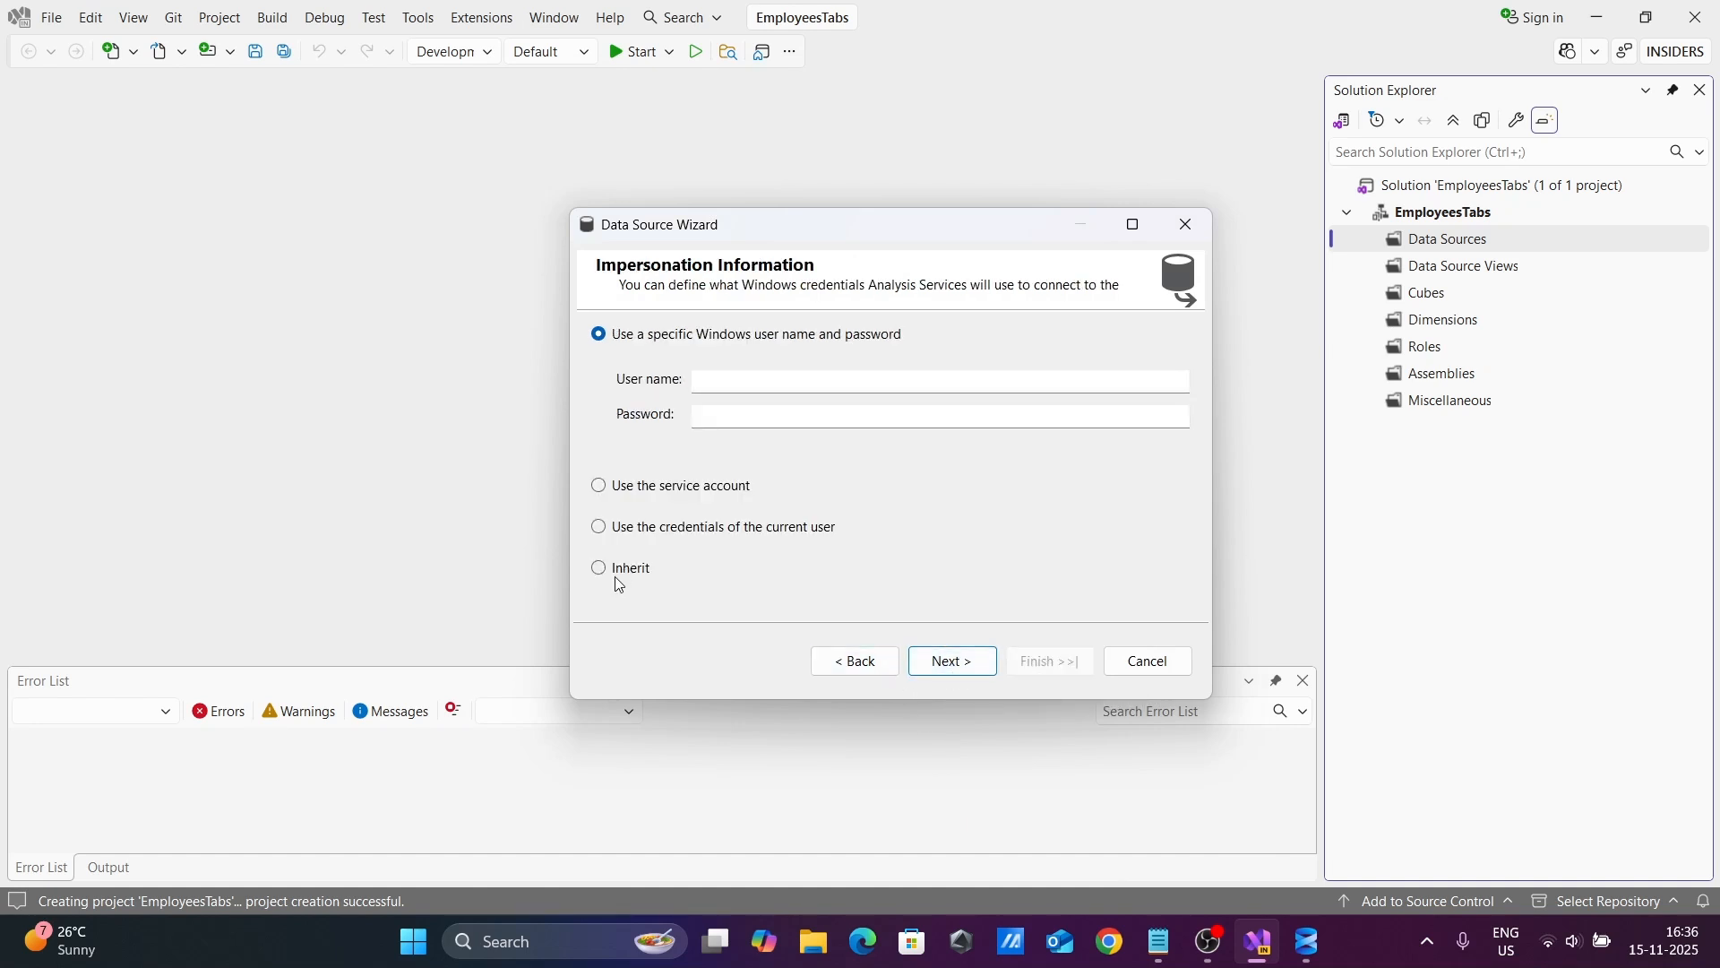
{"action": "left_click", "coordinate": [614, 575]}
{"action": "left_click", "coordinate": [954, 670]}
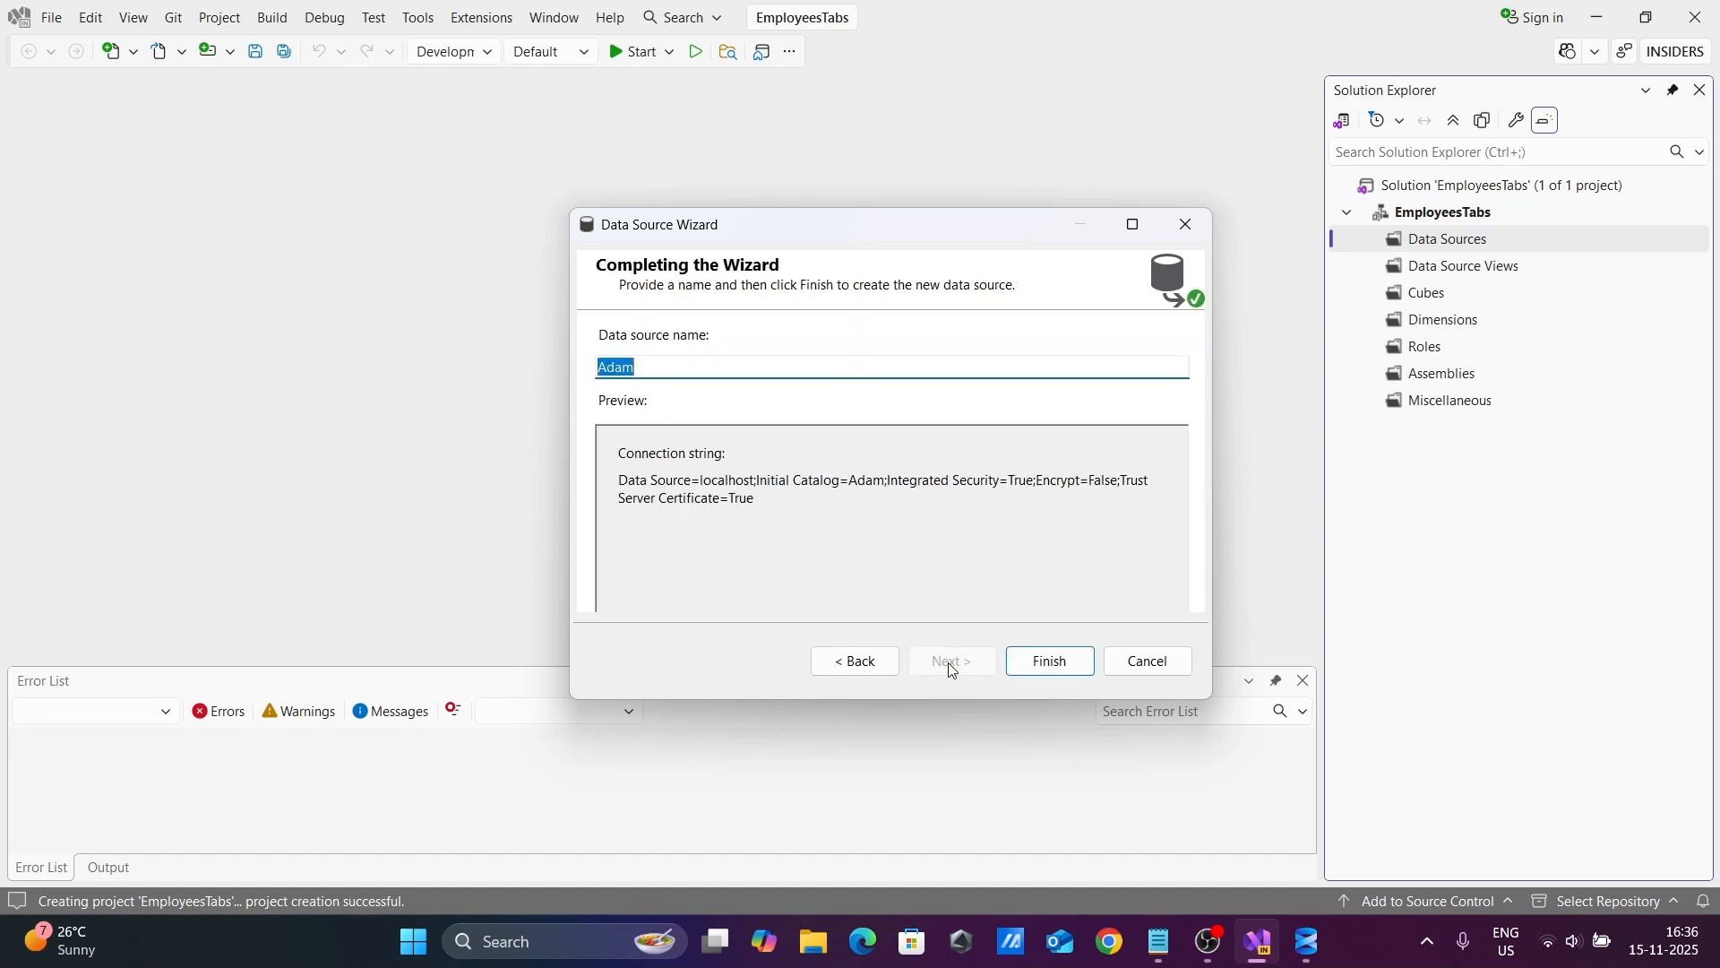
{"action": "left_click", "coordinate": [1048, 660]}
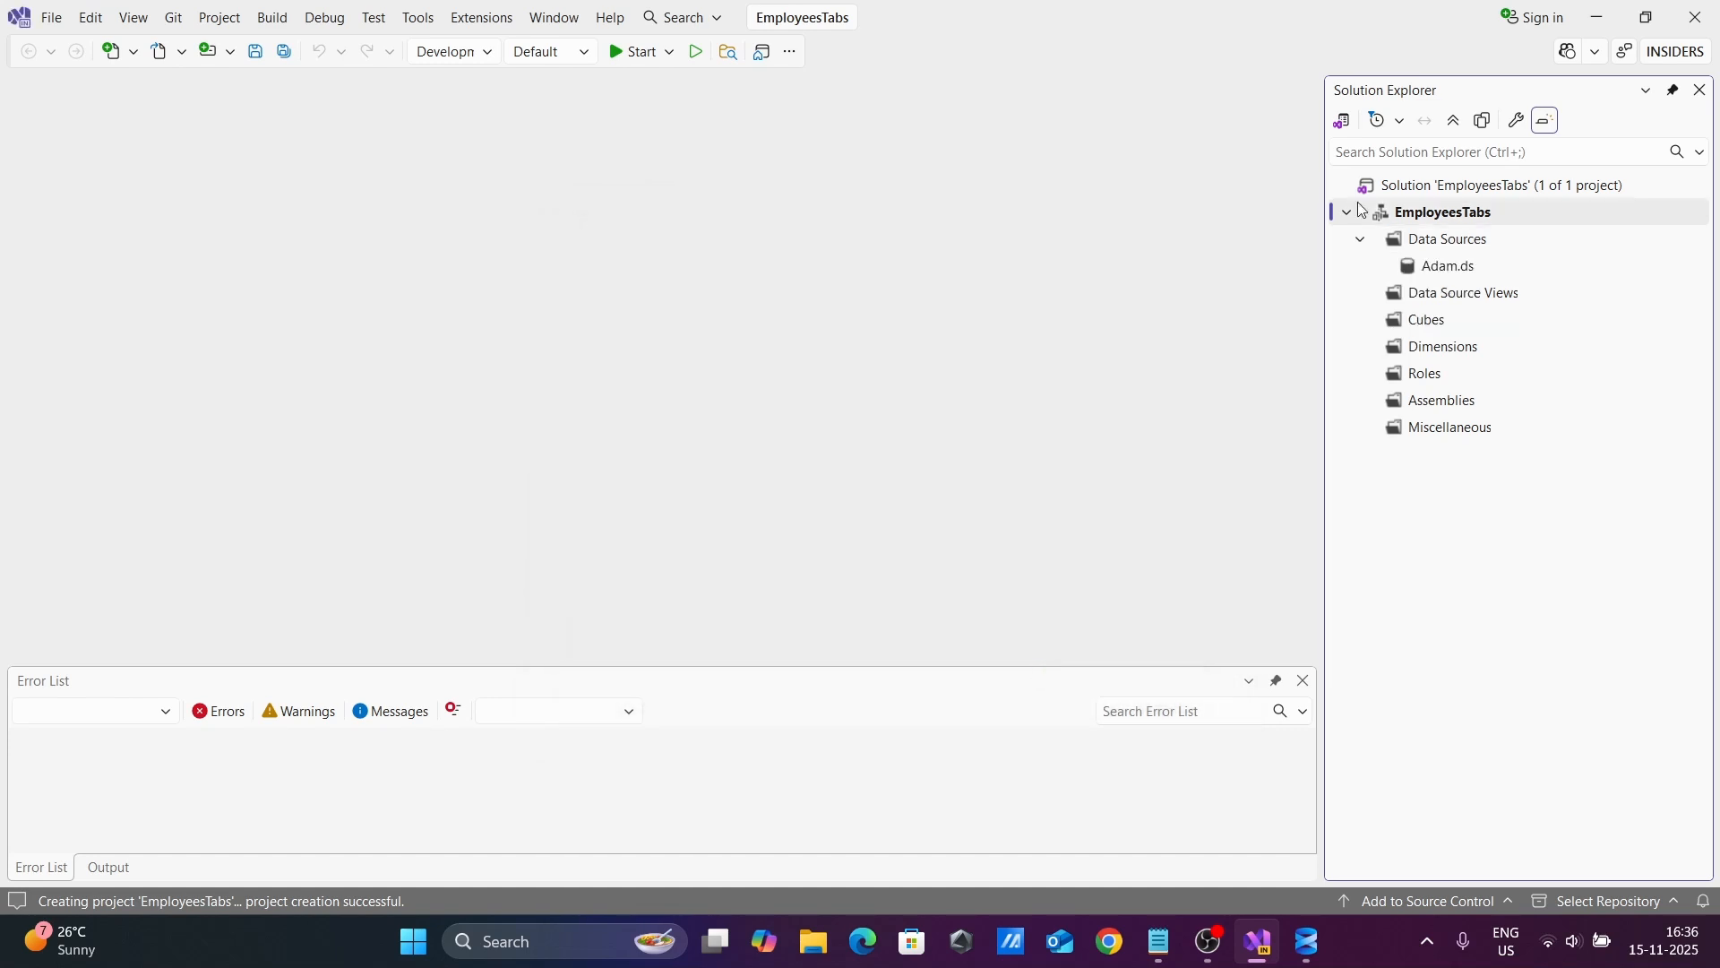
Step: Start a new data source view based on the Adam data source and proceed to its table selection
{"action": "left_click", "coordinate": [1425, 271]}
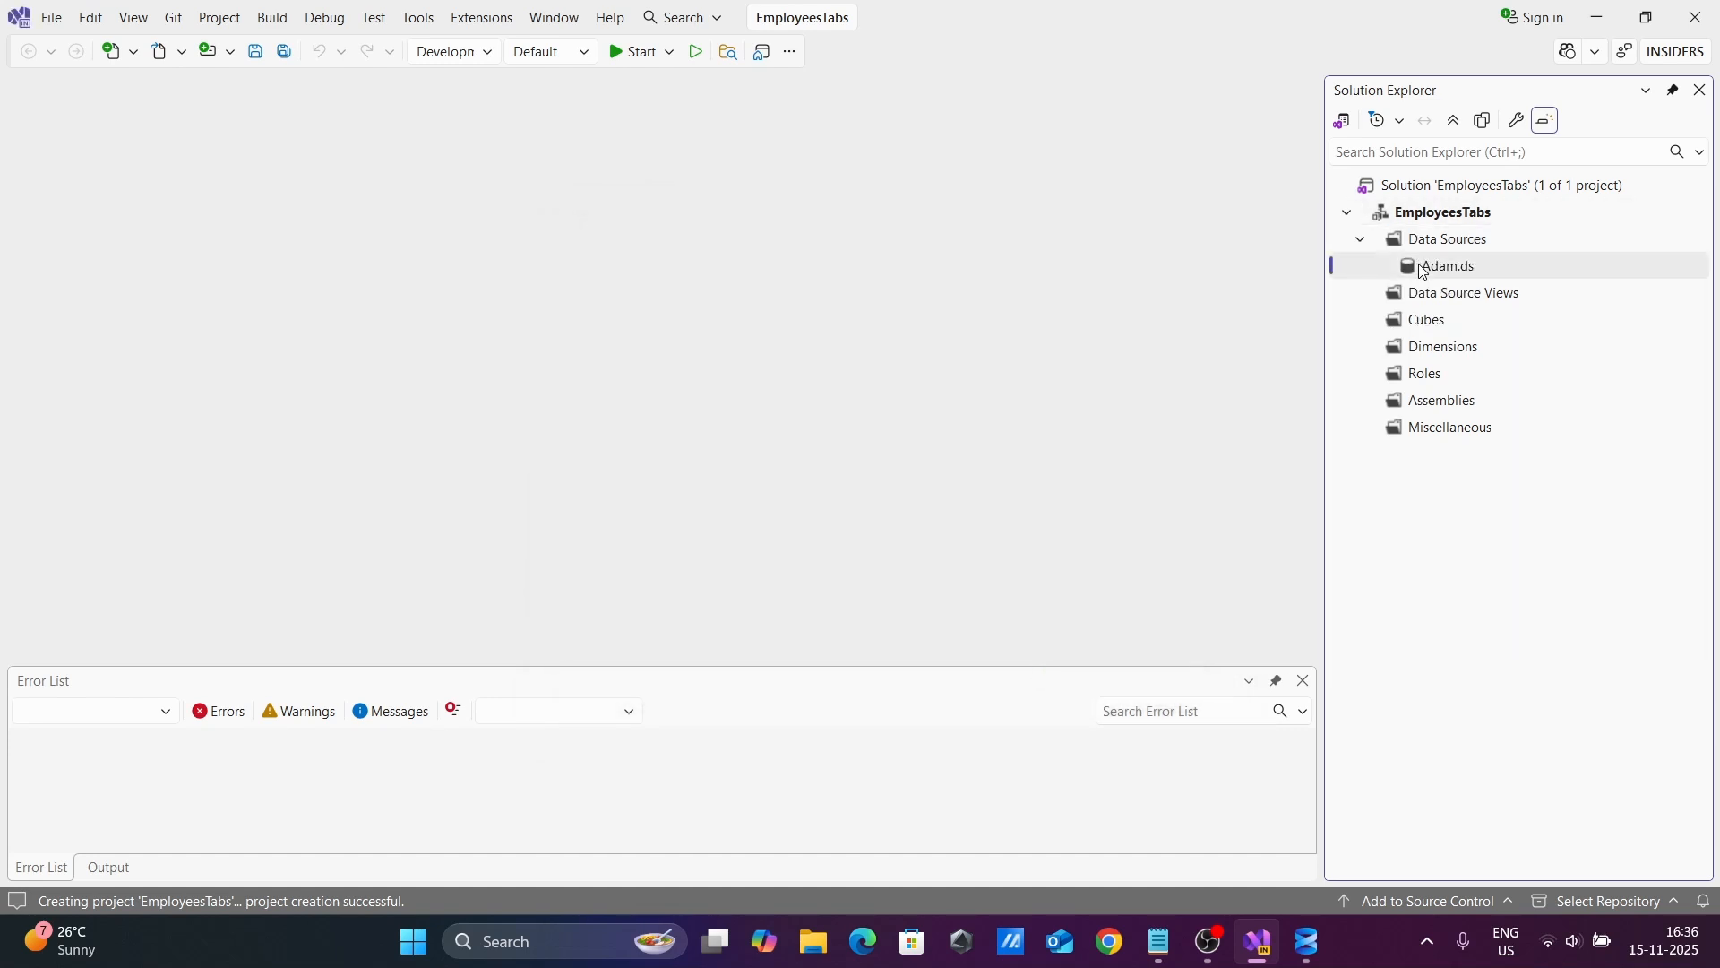
{"action": "left_click", "coordinate": [1424, 297]}
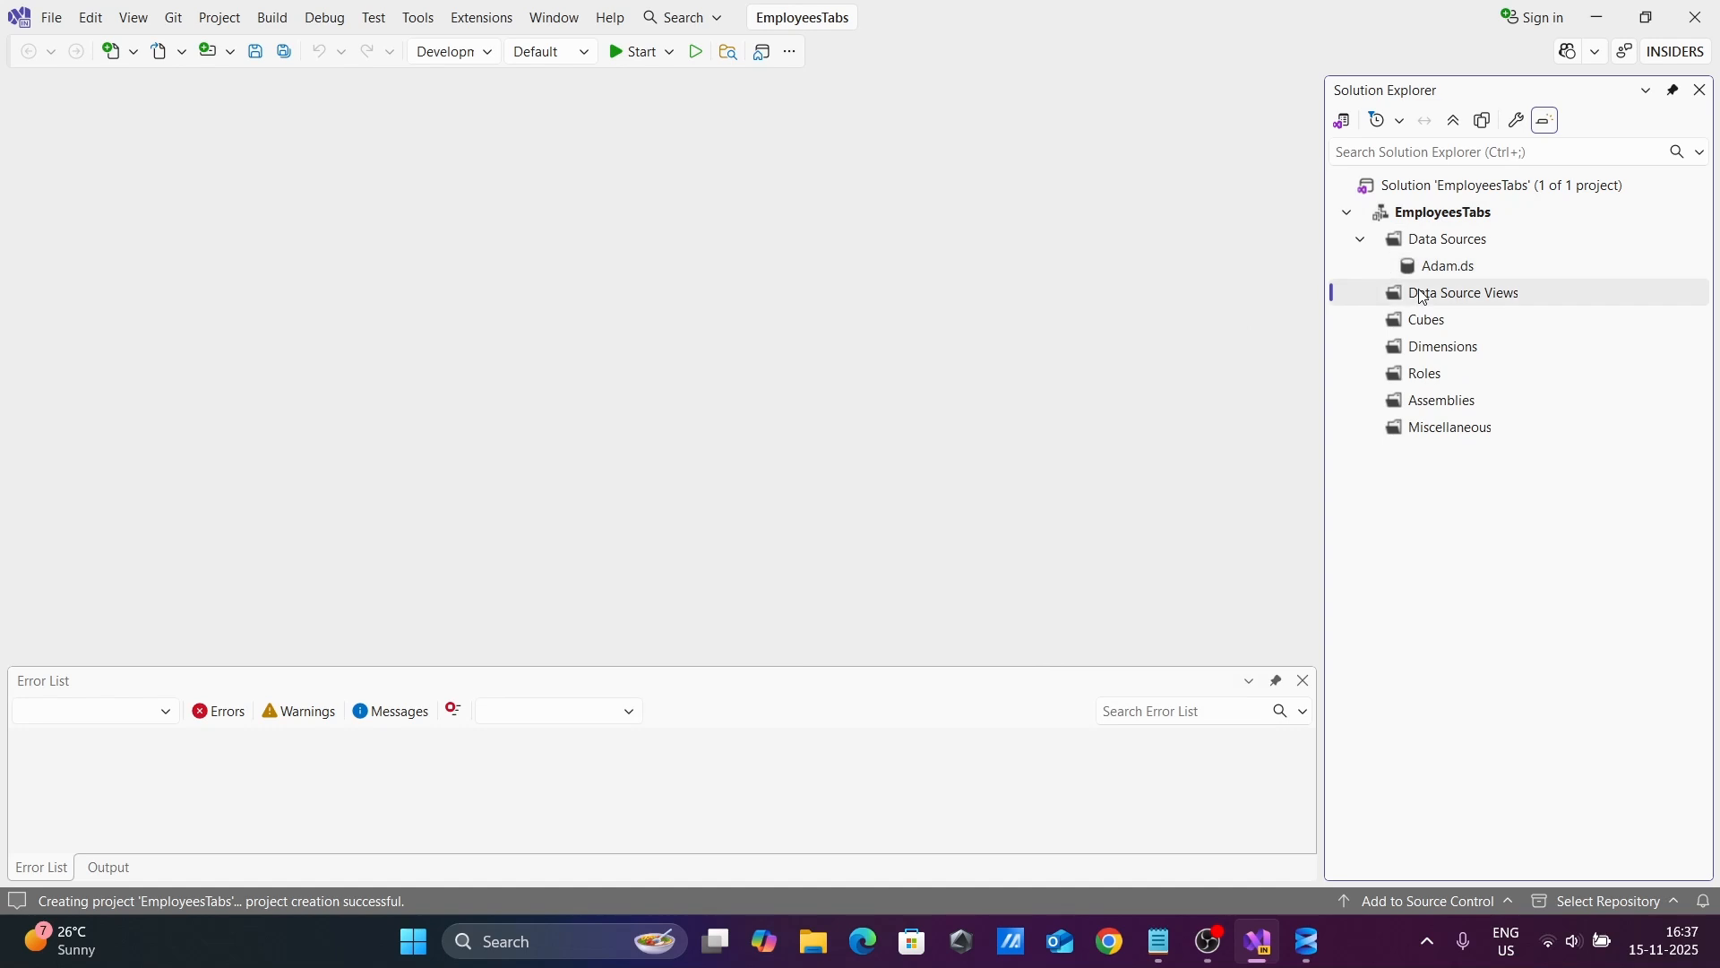
{"action": "right_click", "coordinate": [1425, 296]}
{"action": "left_click", "coordinate": [1459, 303]}
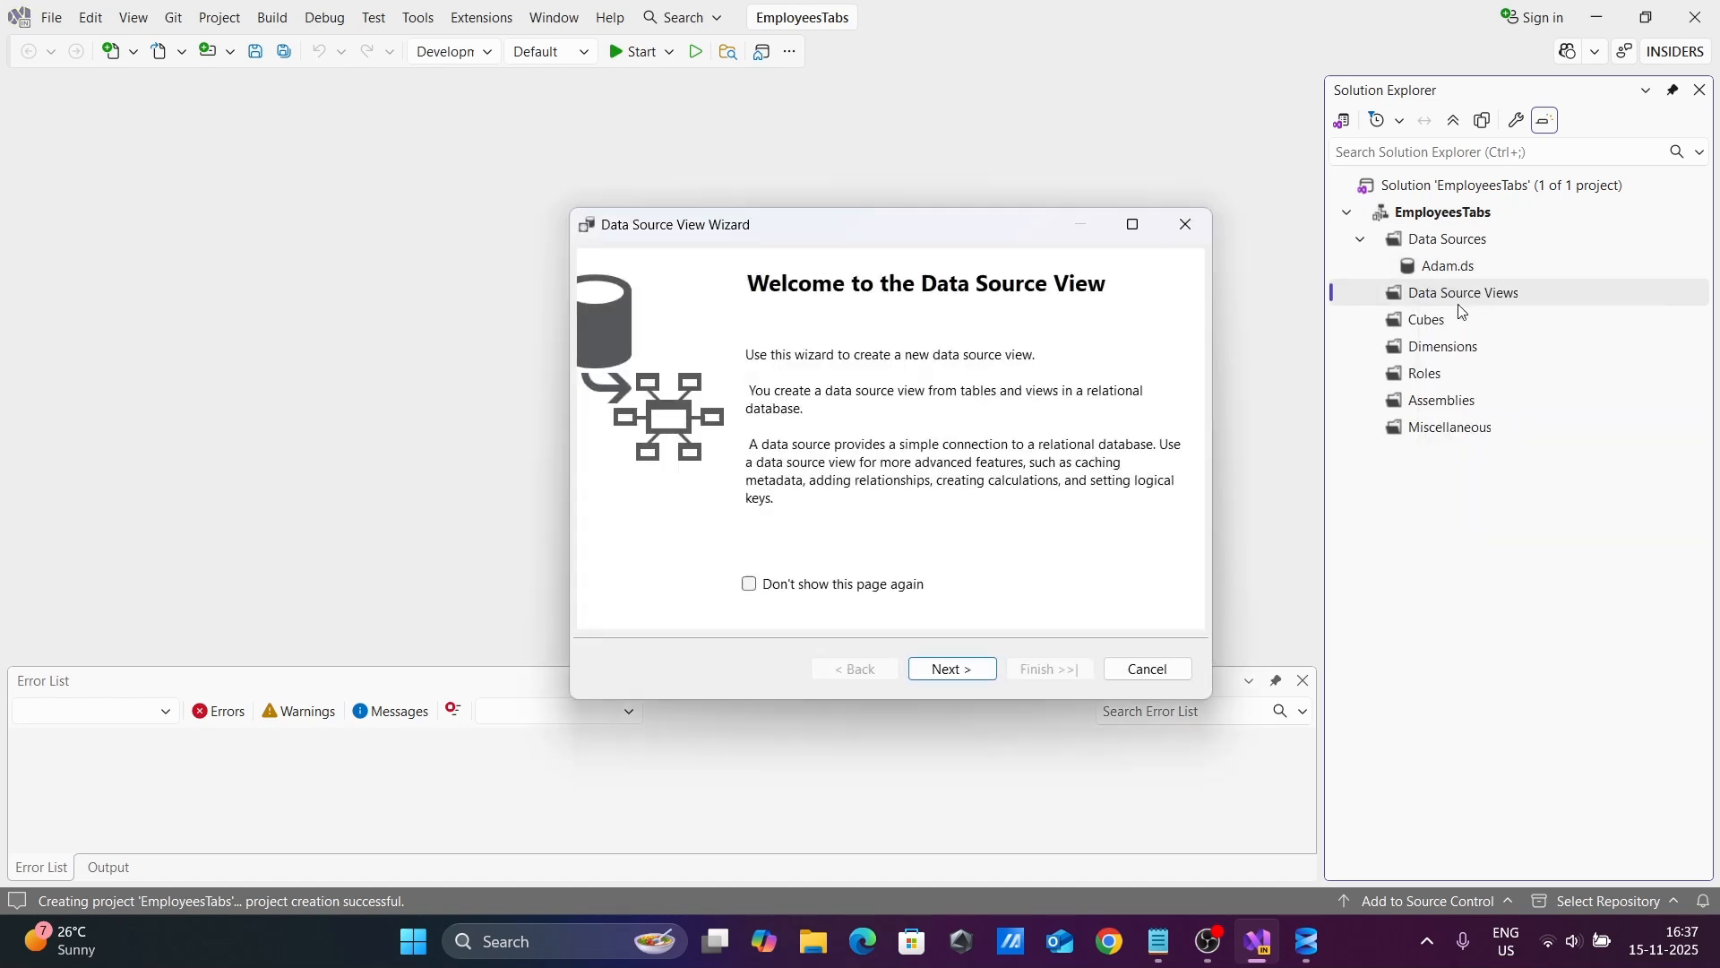
{"action": "left_click", "coordinate": [951, 674]}
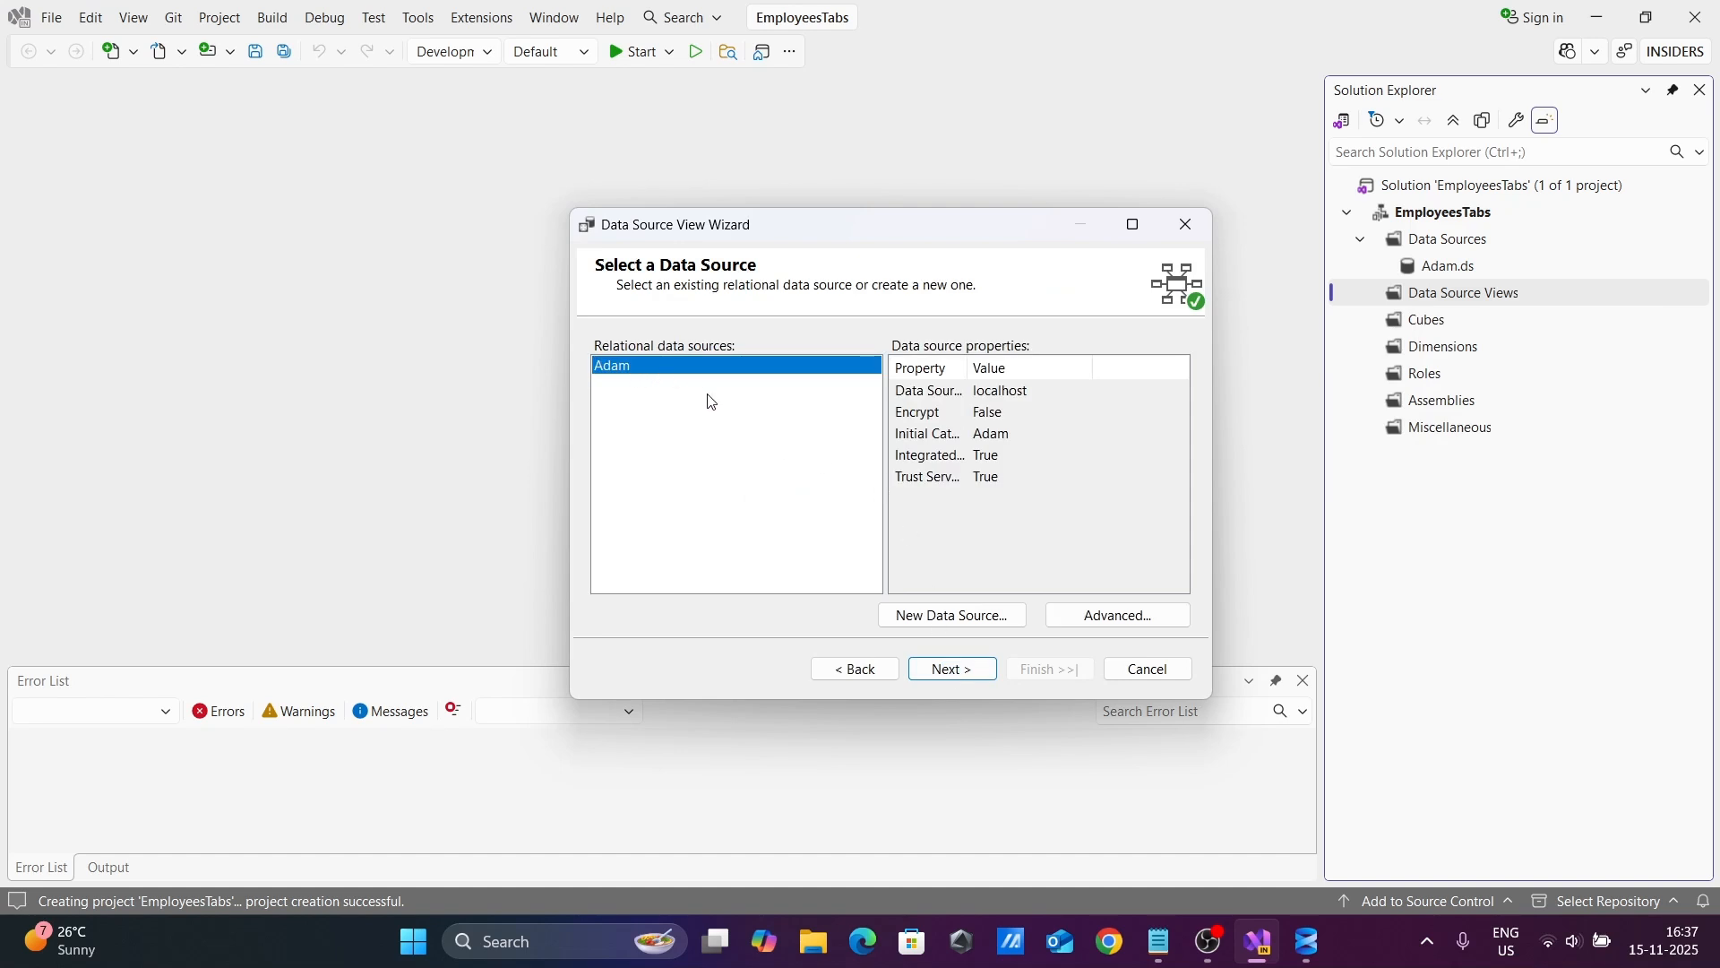
{"action": "left_click", "coordinate": [950, 672]}
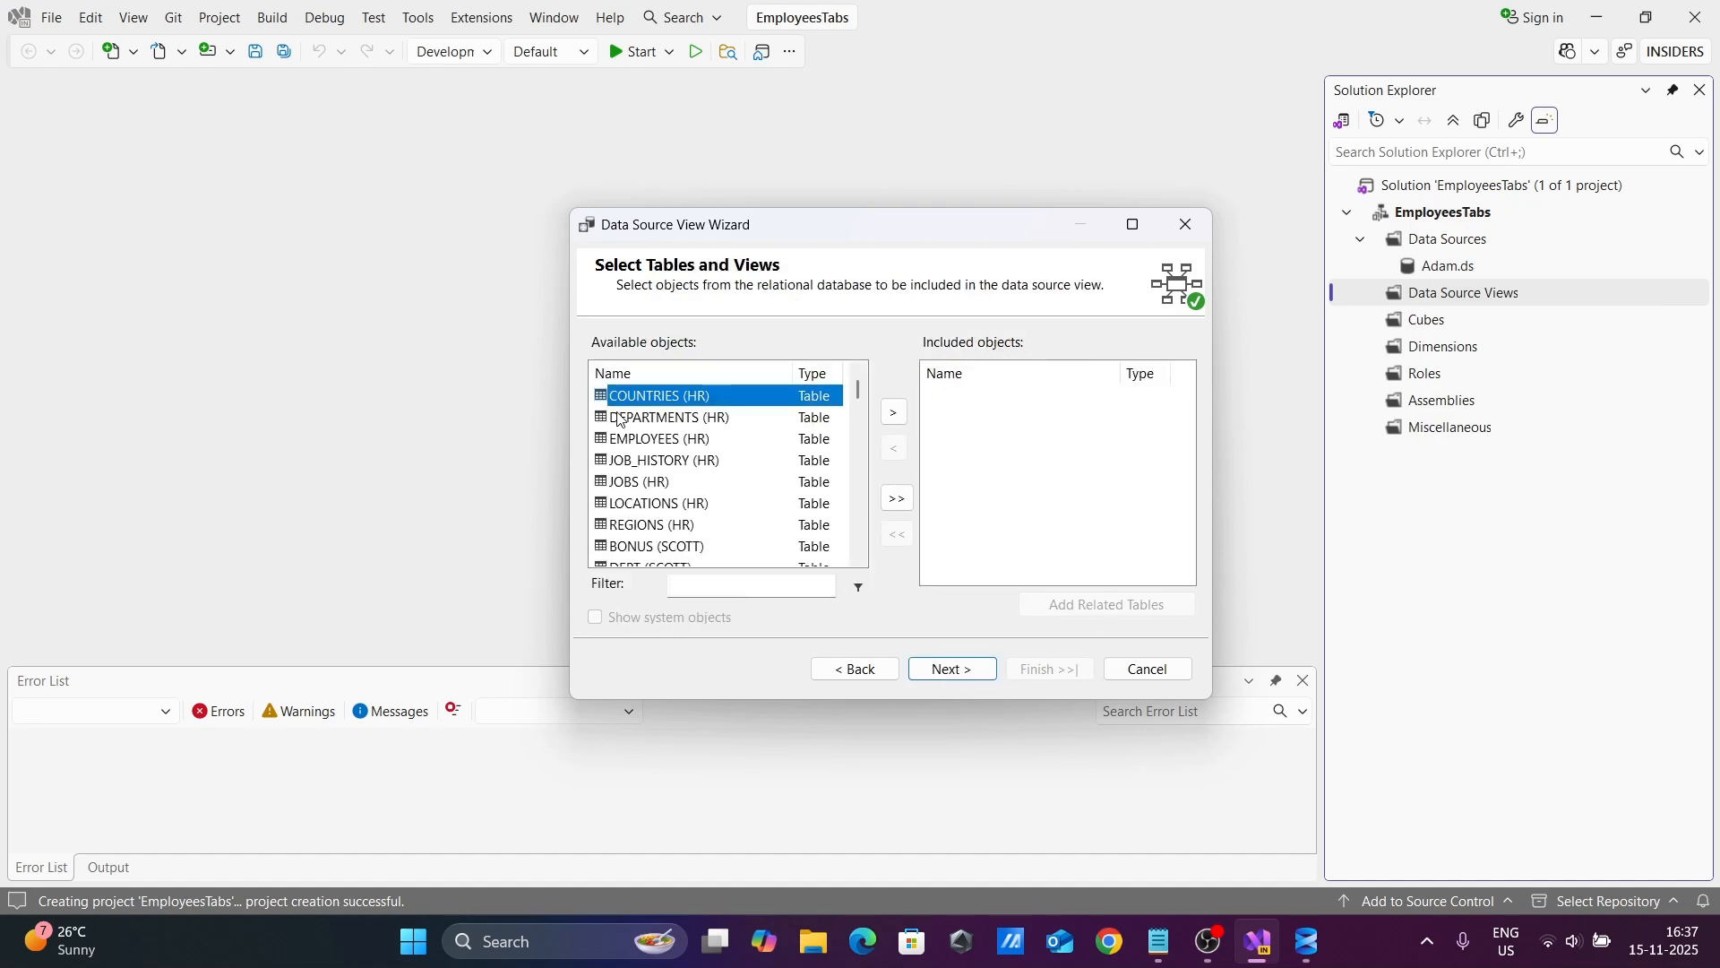
{"action": "left_click", "coordinate": [897, 498]}
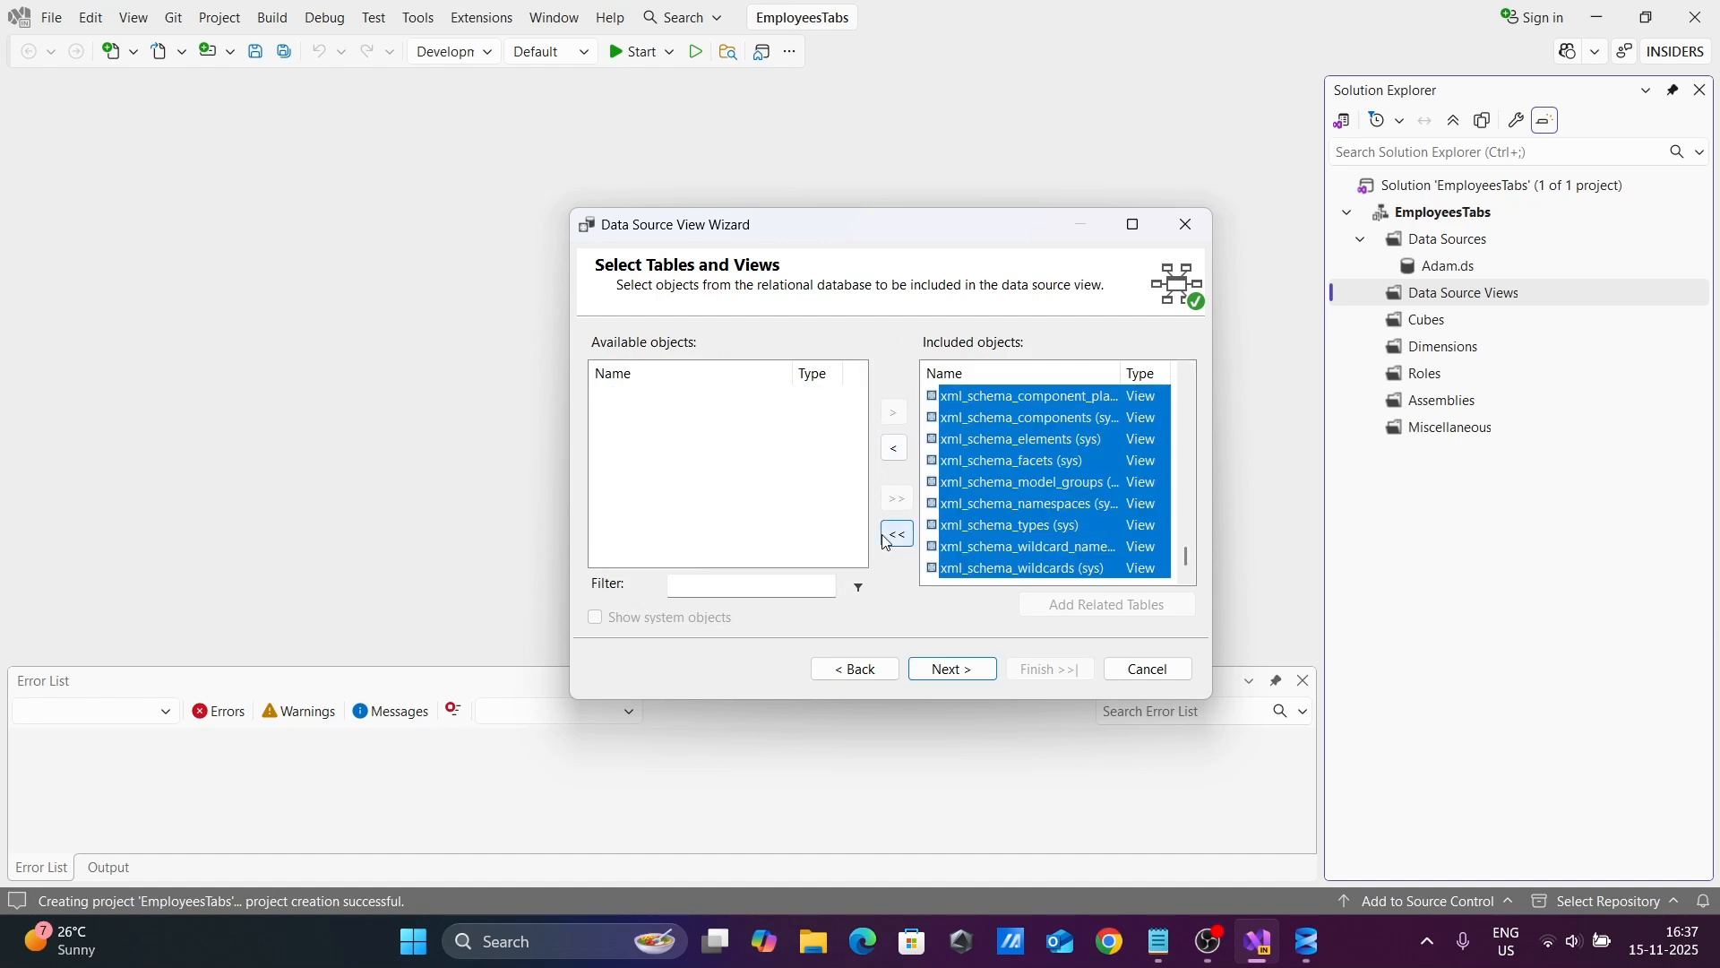
{"action": "left_click", "coordinate": [898, 537]}
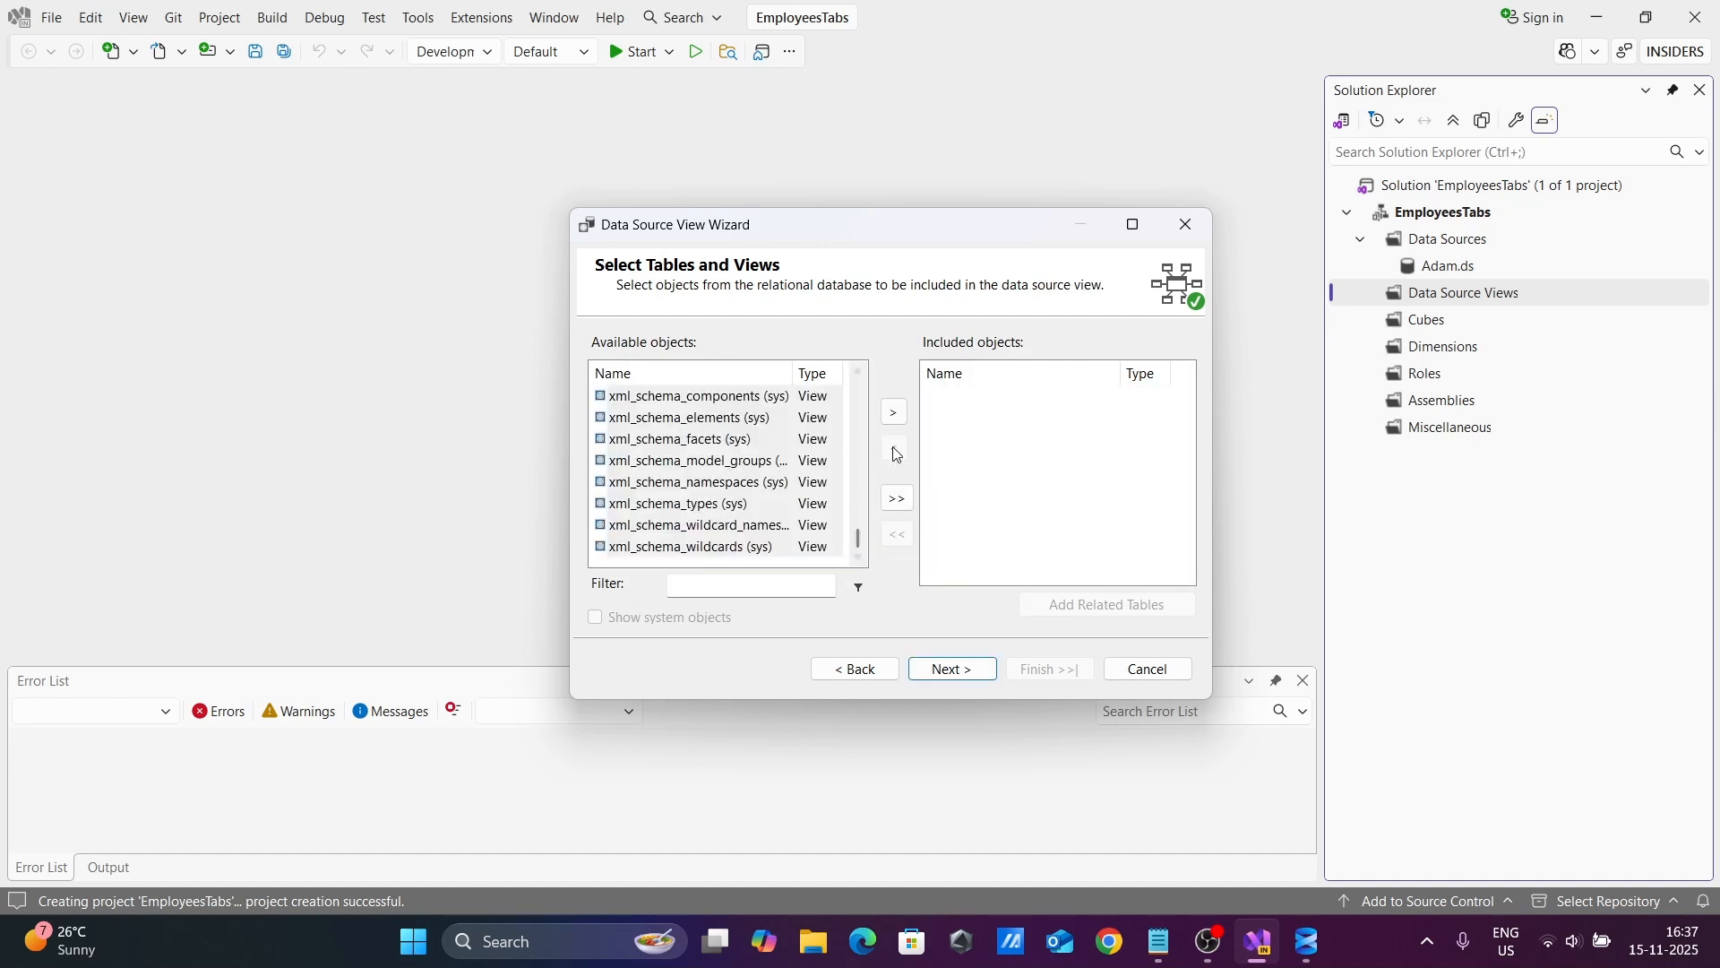
{"action": "left_click_drag", "start_coordinate": [855, 547], "coordinate": [836, 360]}
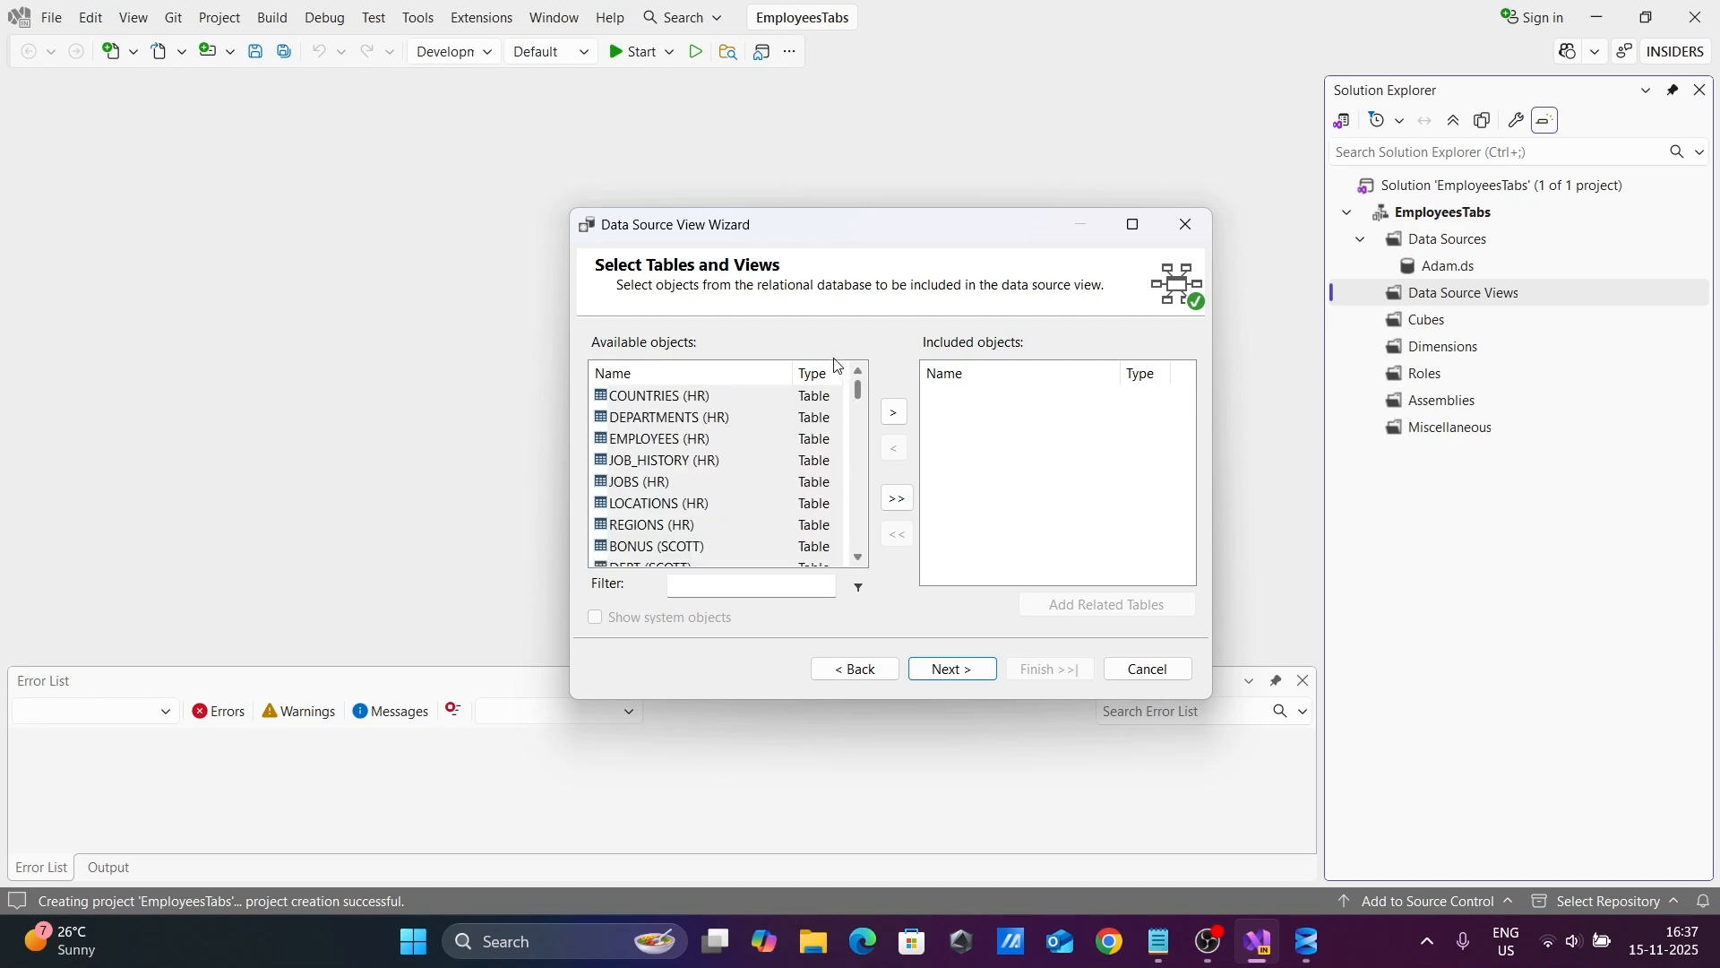
{"action": "key", "text": "ctrl+a"}
Step: Try to include the HR and SCOTT tables, from COUNTRIES (HR) through SALGRADE (SCOTT), in the data source view
{"action": "left_click", "coordinate": [642, 404]}
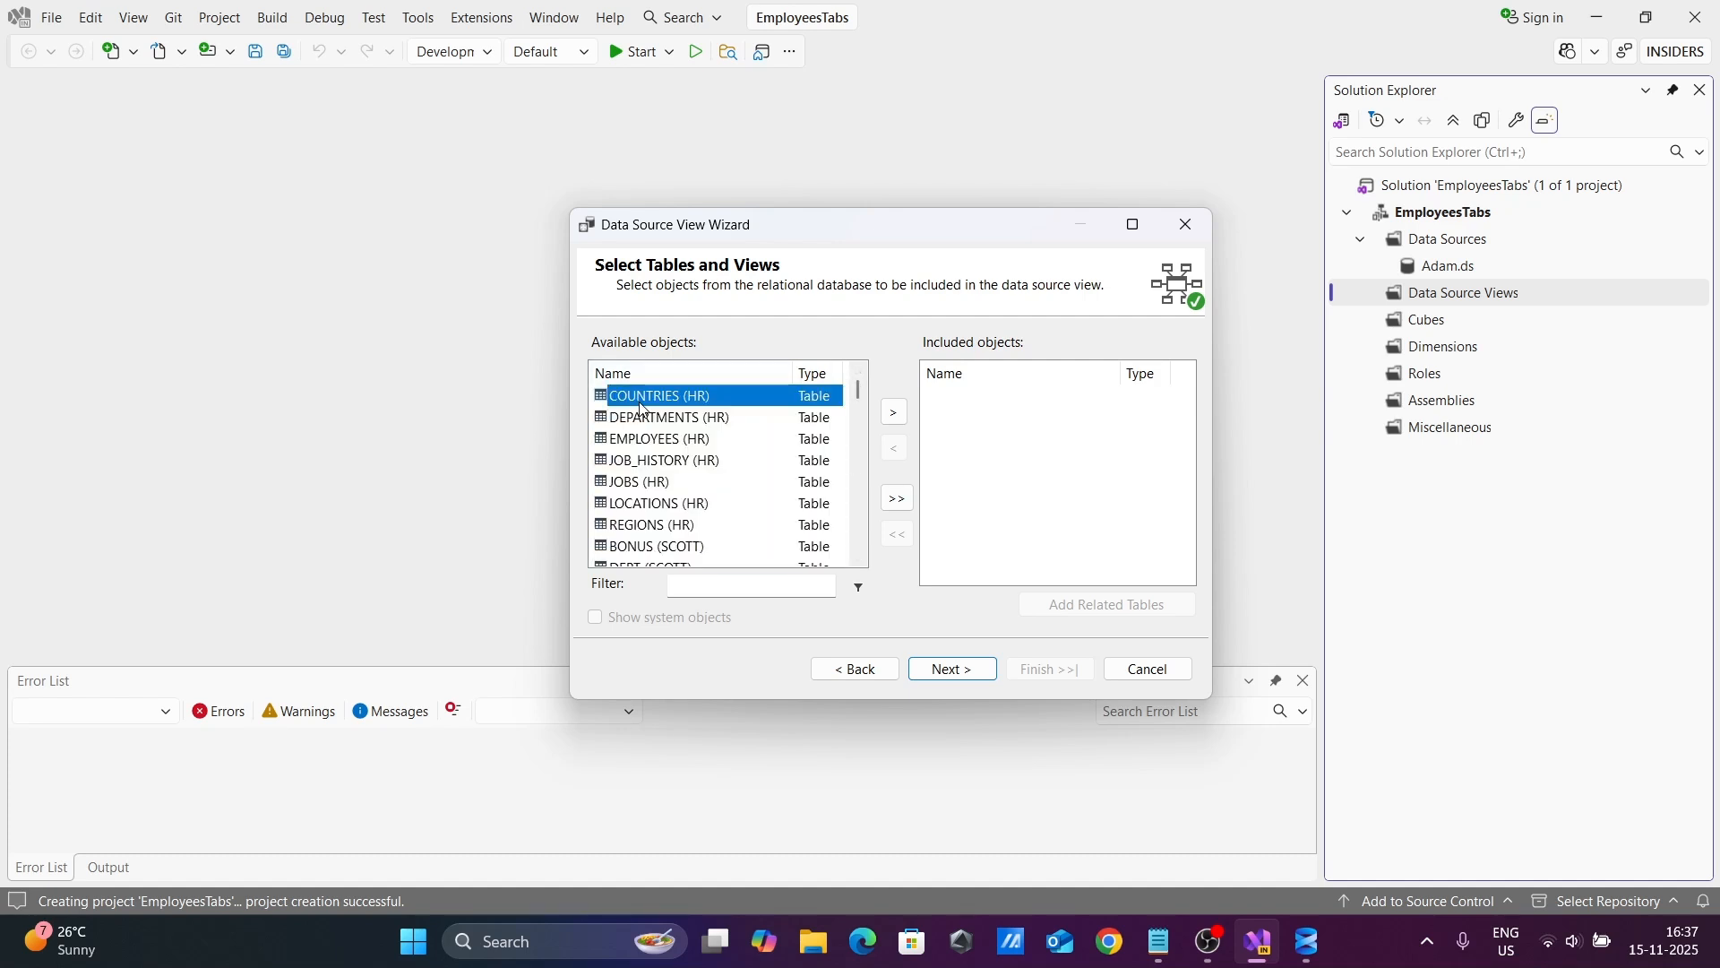
{"action": "key", "text": "shift+Down"}
{"action": "key", "text": "shift+Down"}
{"action": "key", "text": "shift+Down"}
{"action": "key", "text": "shift+Down"}
{"action": "key", "text": "shift+Down"}
{"action": "key", "text": "shift+Down"}
{"action": "key", "text": "shift+Down"}
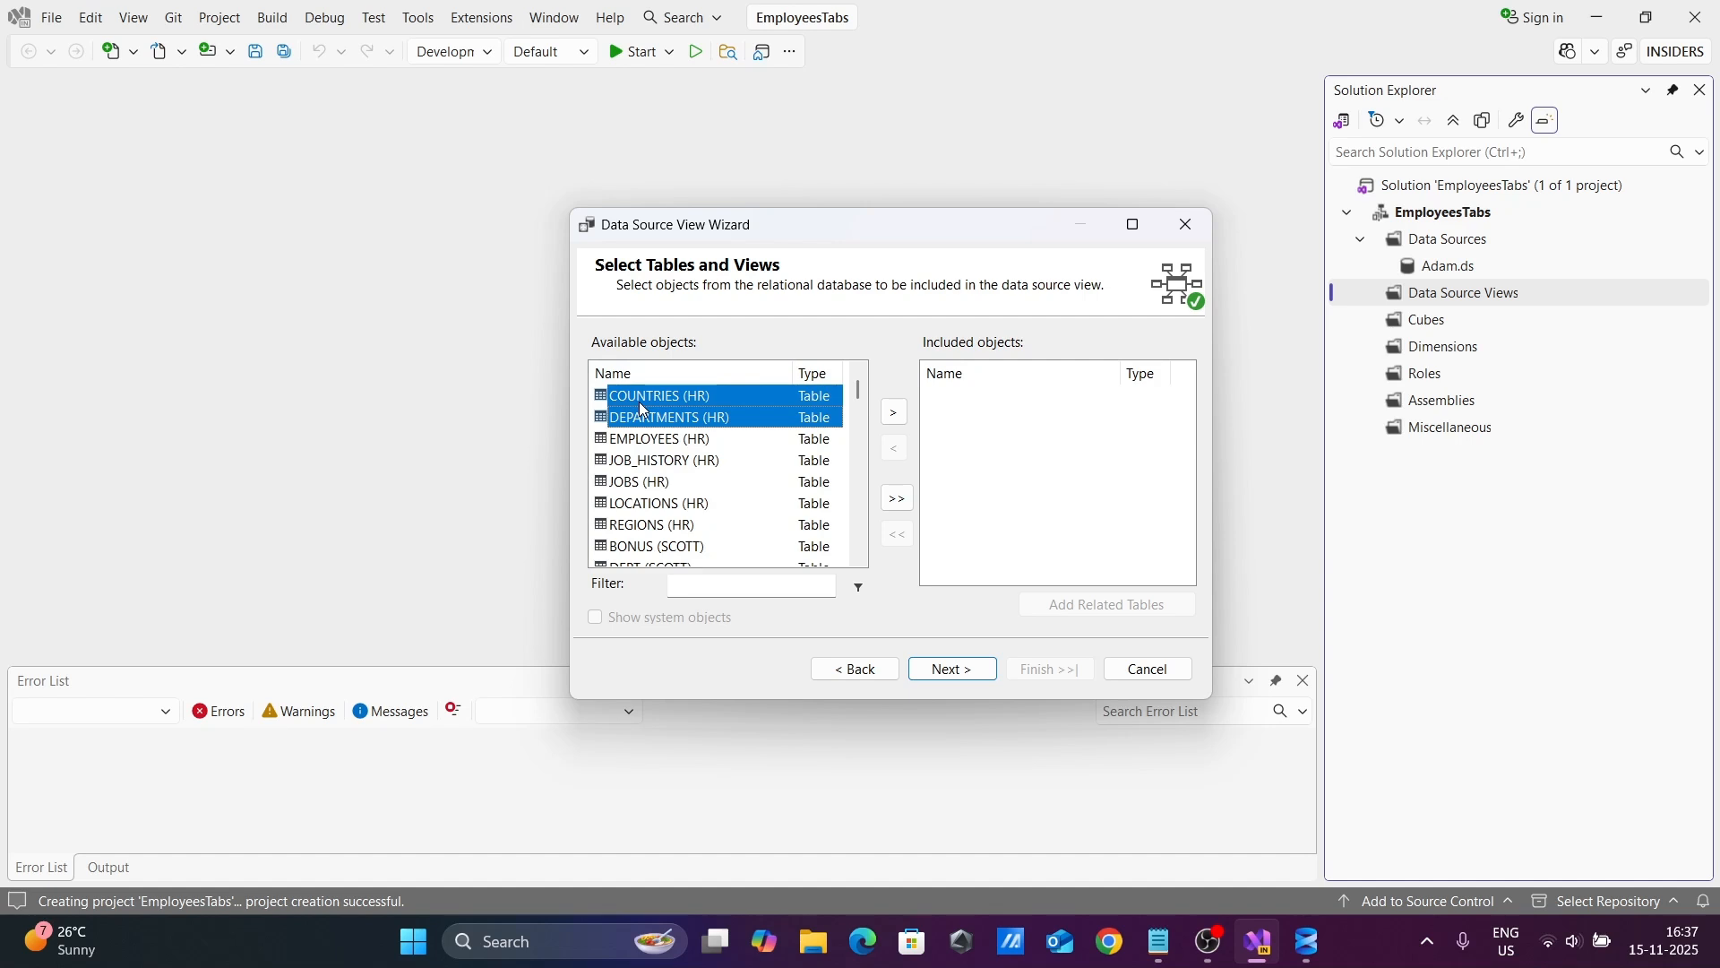
{"action": "key", "text": "shift+Down"}
{"action": "key", "text": "shift+Down"}
{"action": "key", "text": "shift+Down"}
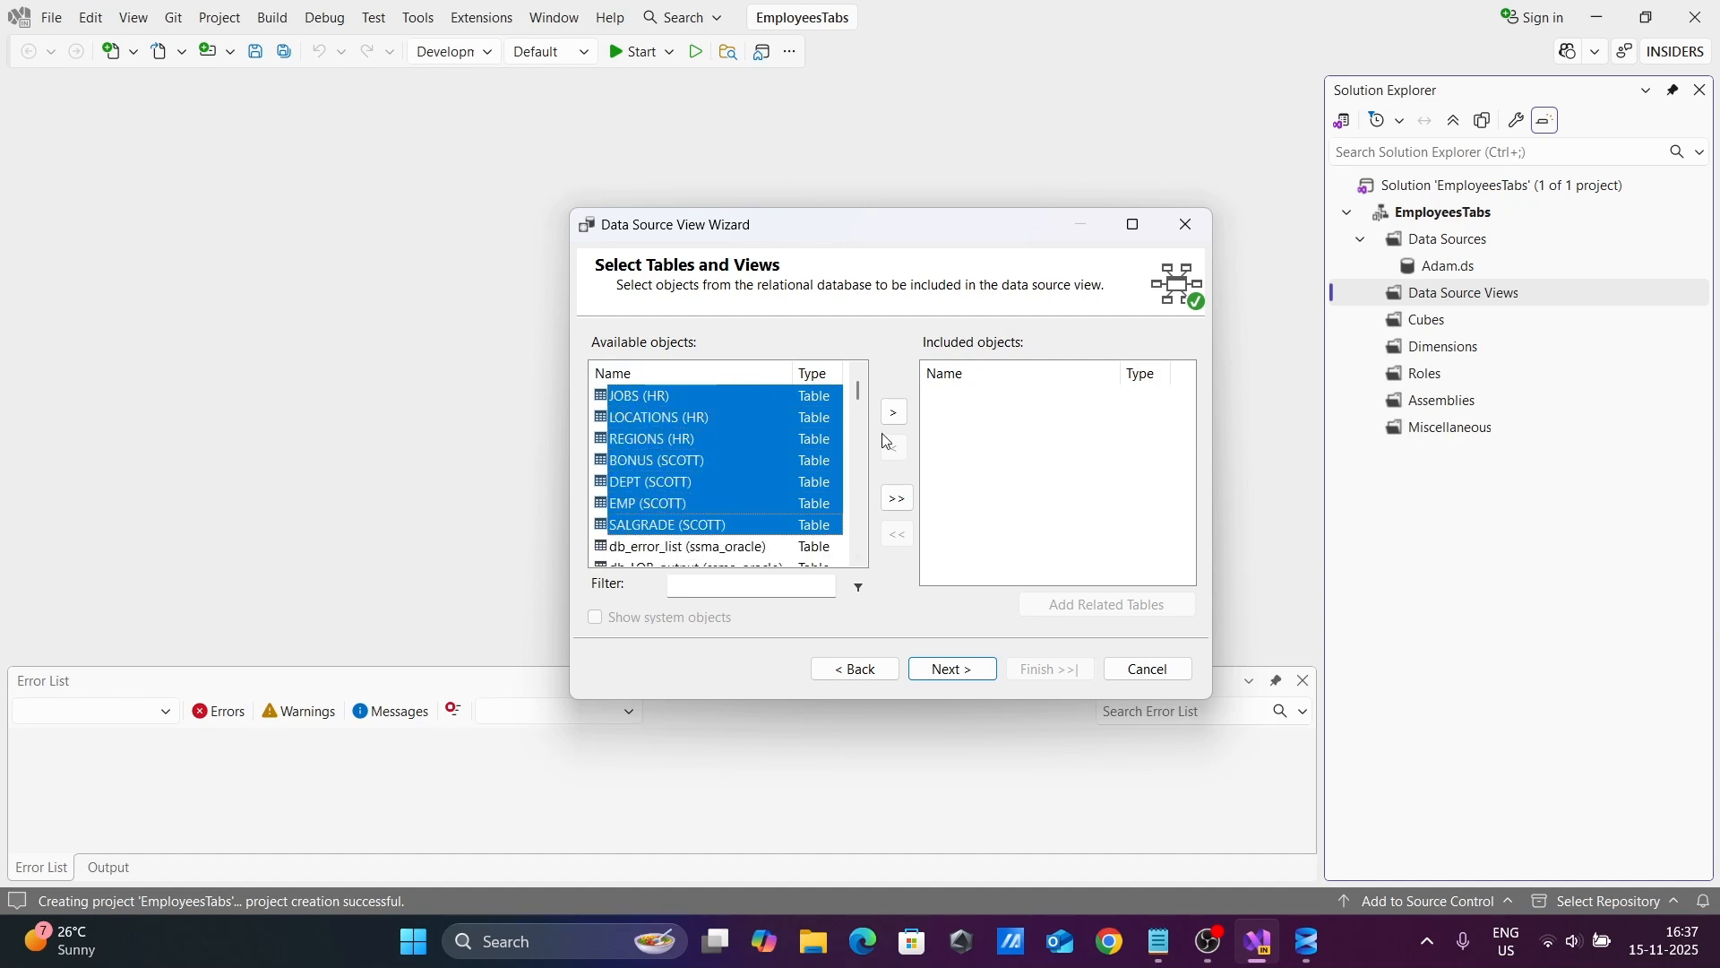
{"action": "left_click", "coordinate": [898, 499]}
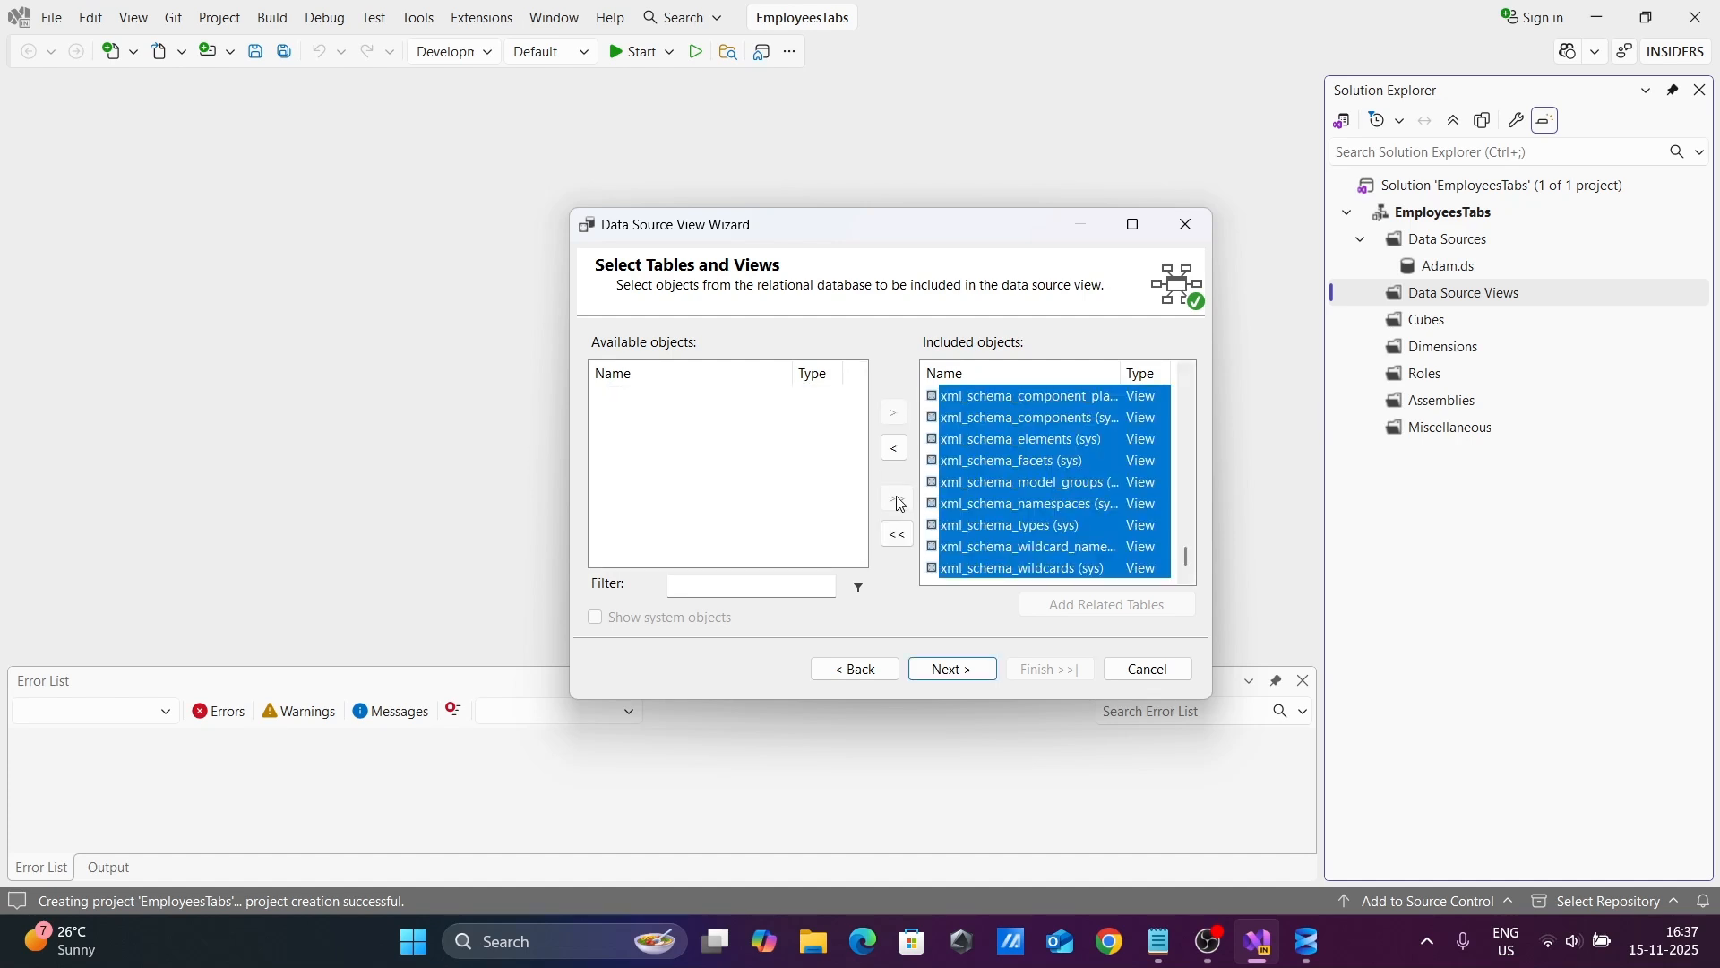
{"action": "left_click", "coordinate": [894, 448]}
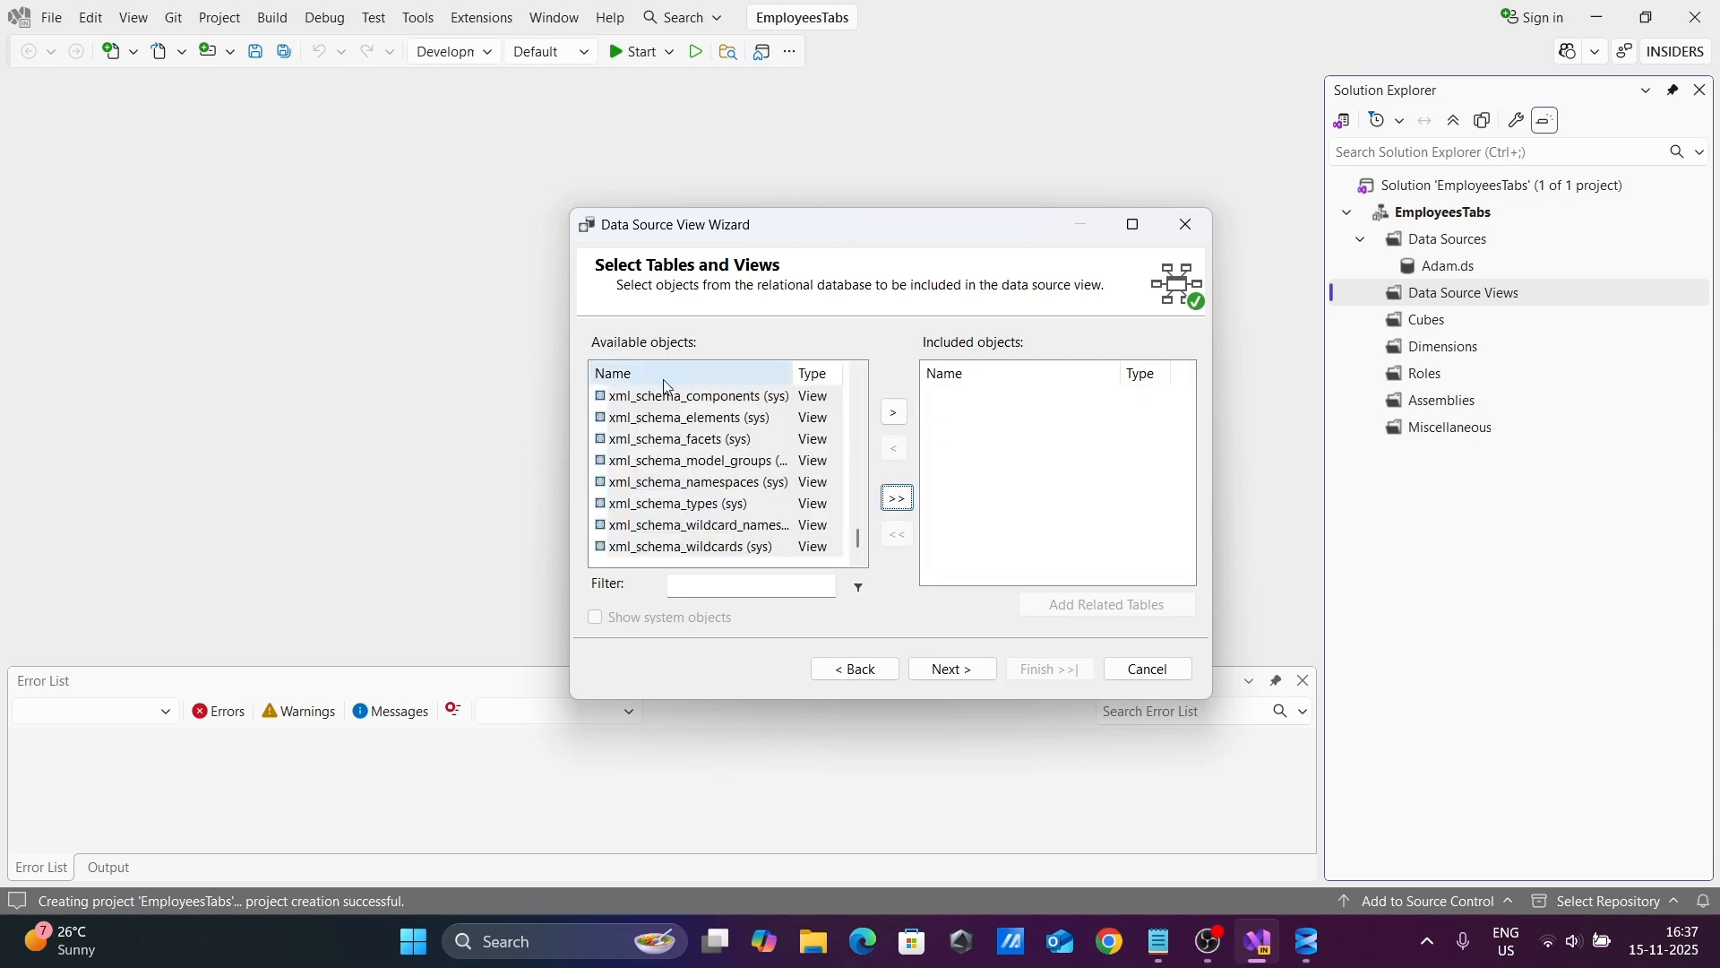
Step: Include the tables from COUNTRIES (HR) through SALGRADE (SCOTT) and finish the data source view with the name Adam
{"action": "left_click_drag", "start_coordinate": [859, 530], "coordinate": [851, 367]}
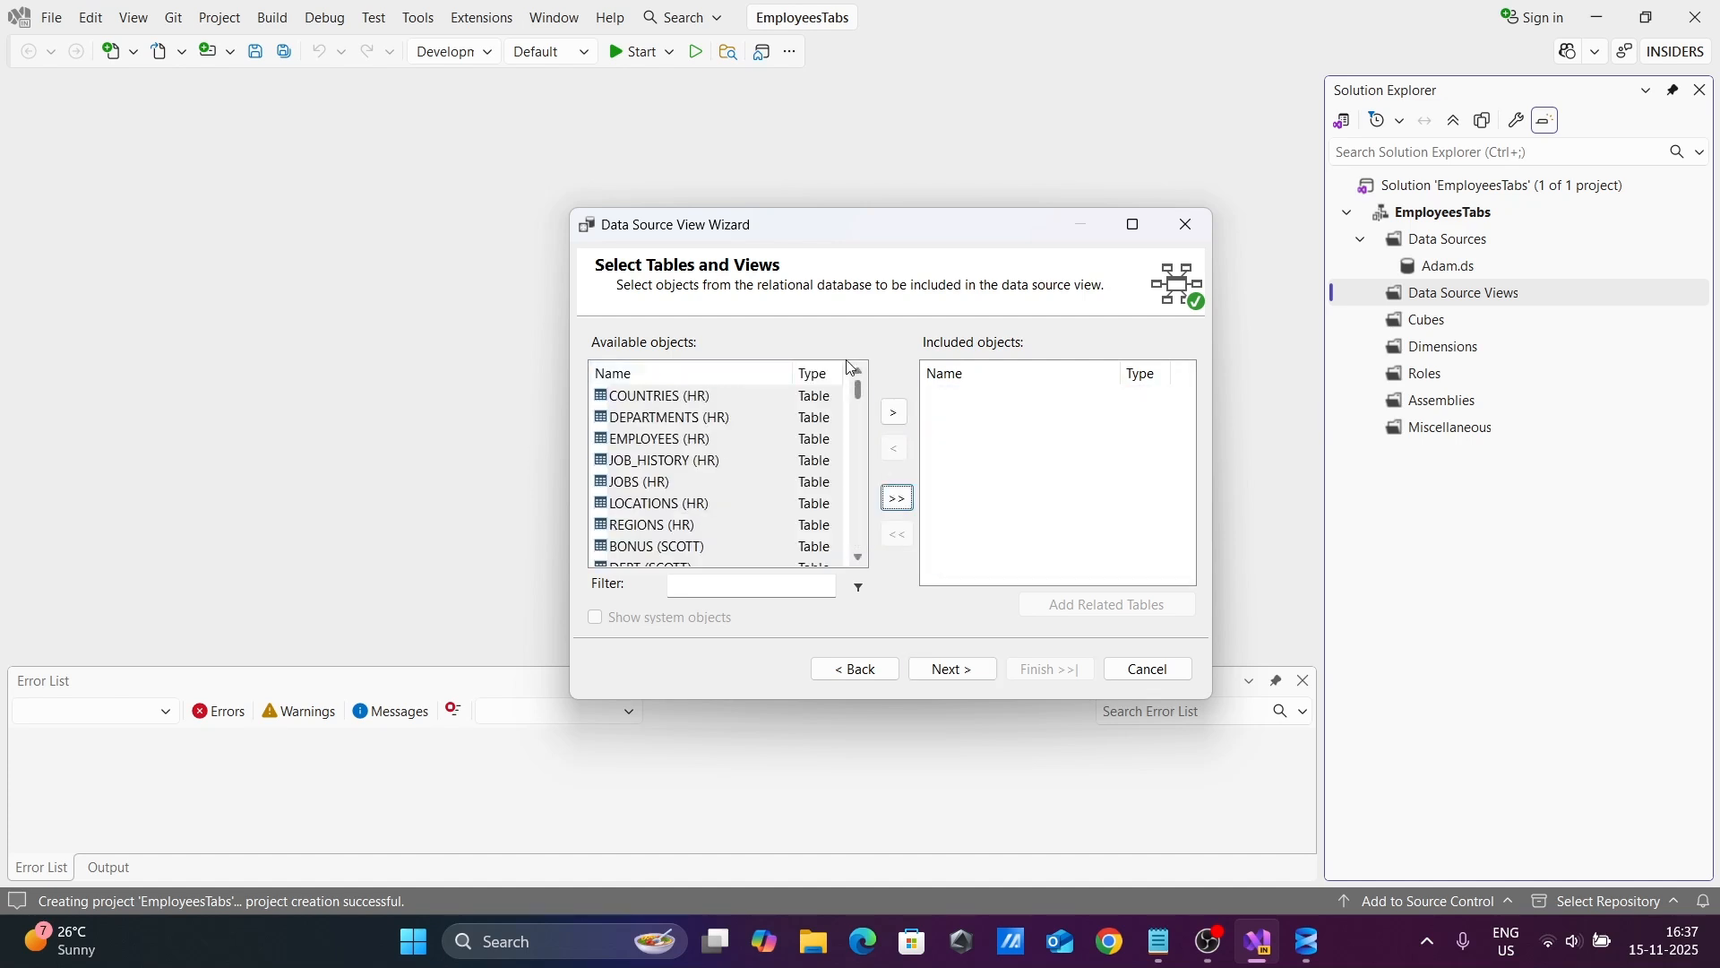
{"action": "left_click", "coordinate": [658, 407]}
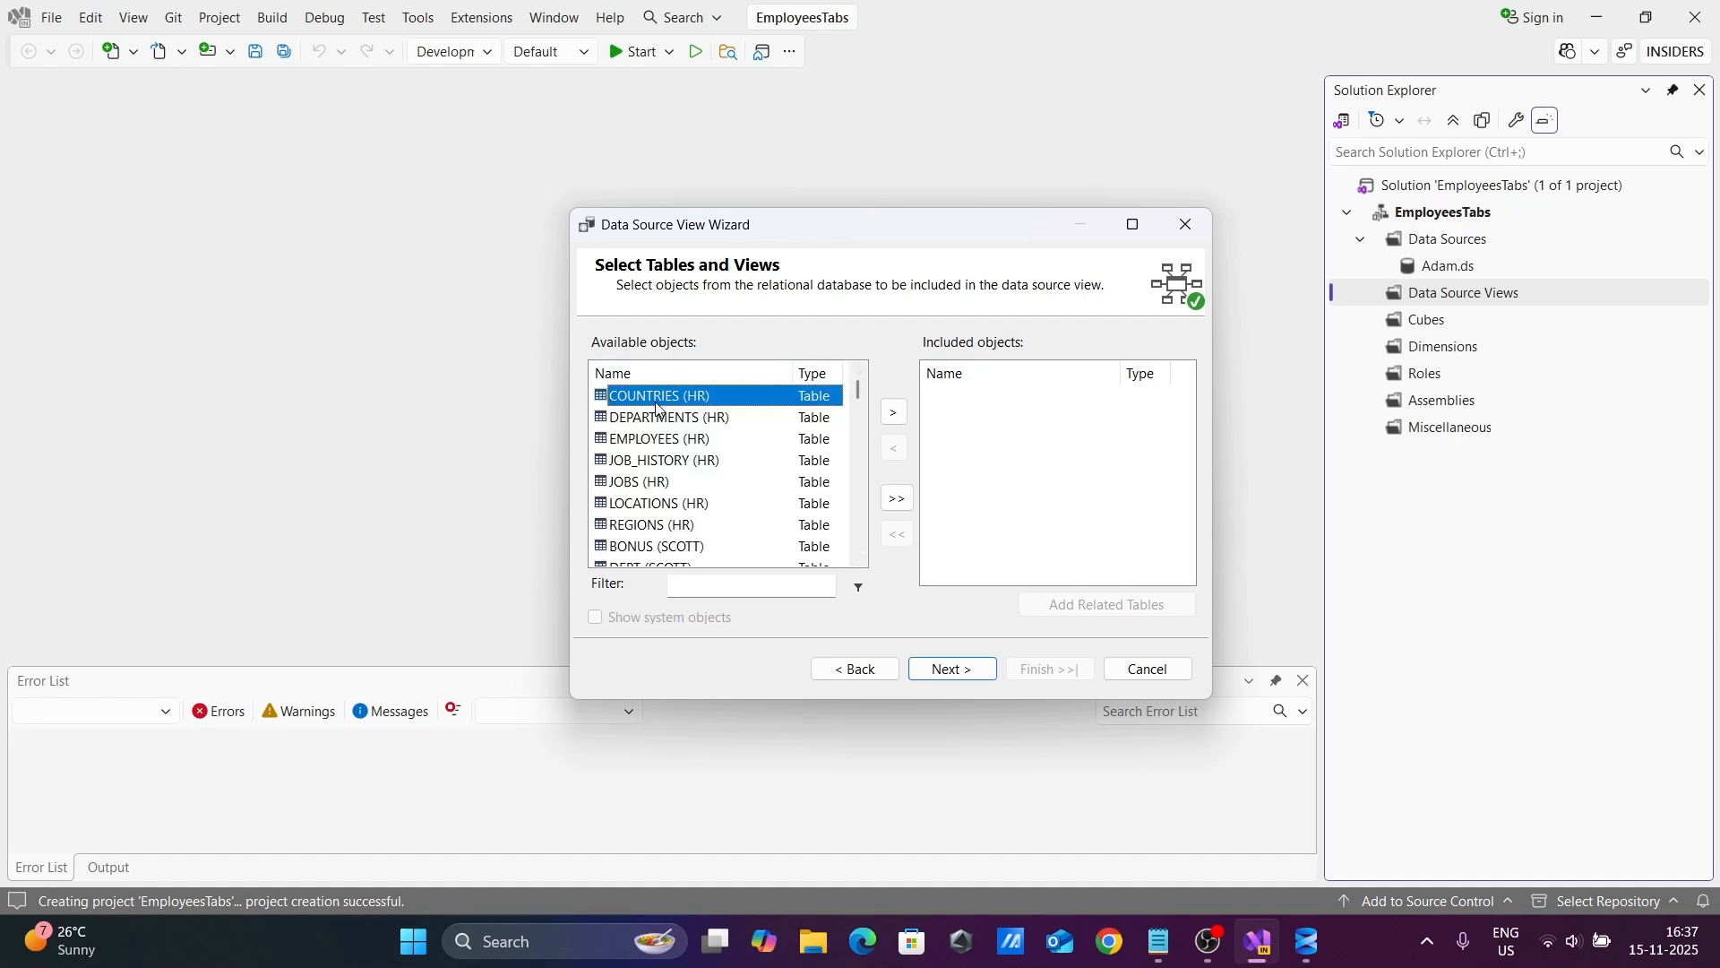
{"action": "key", "text": "shift+Down"}
{"action": "key", "text": "shift+Down"}
{"action": "key", "text": "shift+Down"}
{"action": "key", "text": "shift+Down"}
{"action": "key", "text": "shift+Down"}
{"action": "key", "text": "shift+Down"}
{"action": "key", "text": "shift+Down"}
{"action": "key", "text": "shift+Down"}
{"action": "key", "text": "shift+Down"}
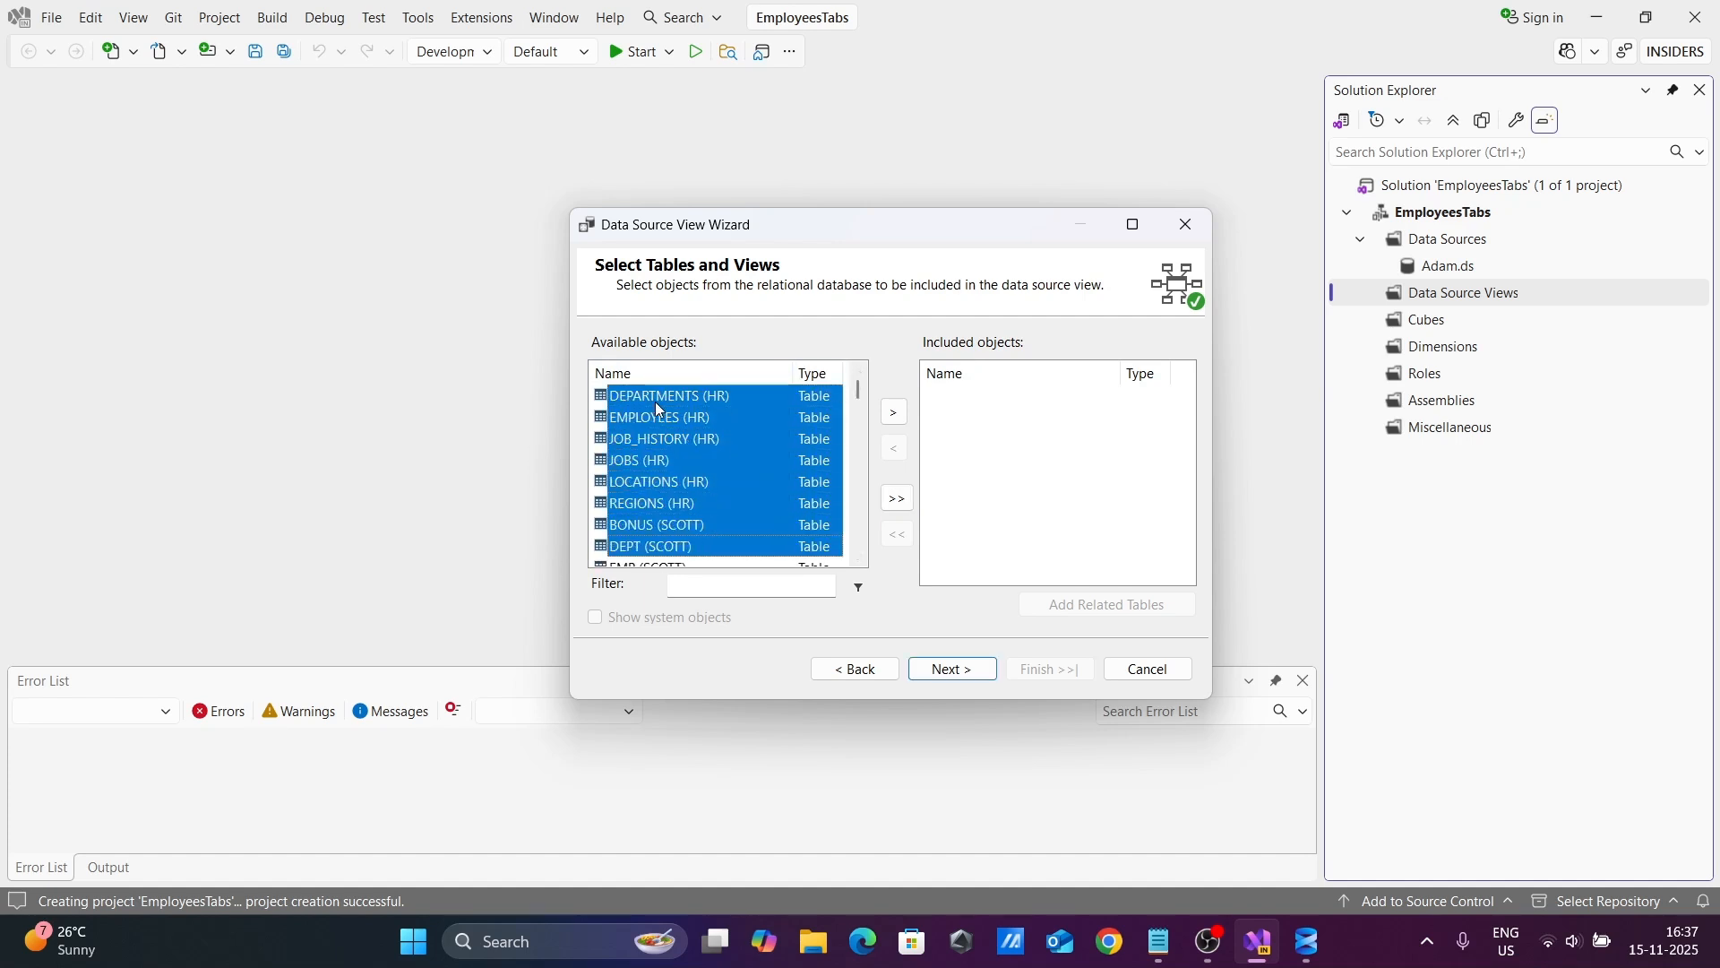
{"action": "key", "text": "shift+Down"}
{"action": "key", "text": "shift+Down"}
{"action": "key", "text": "shift+Up"}
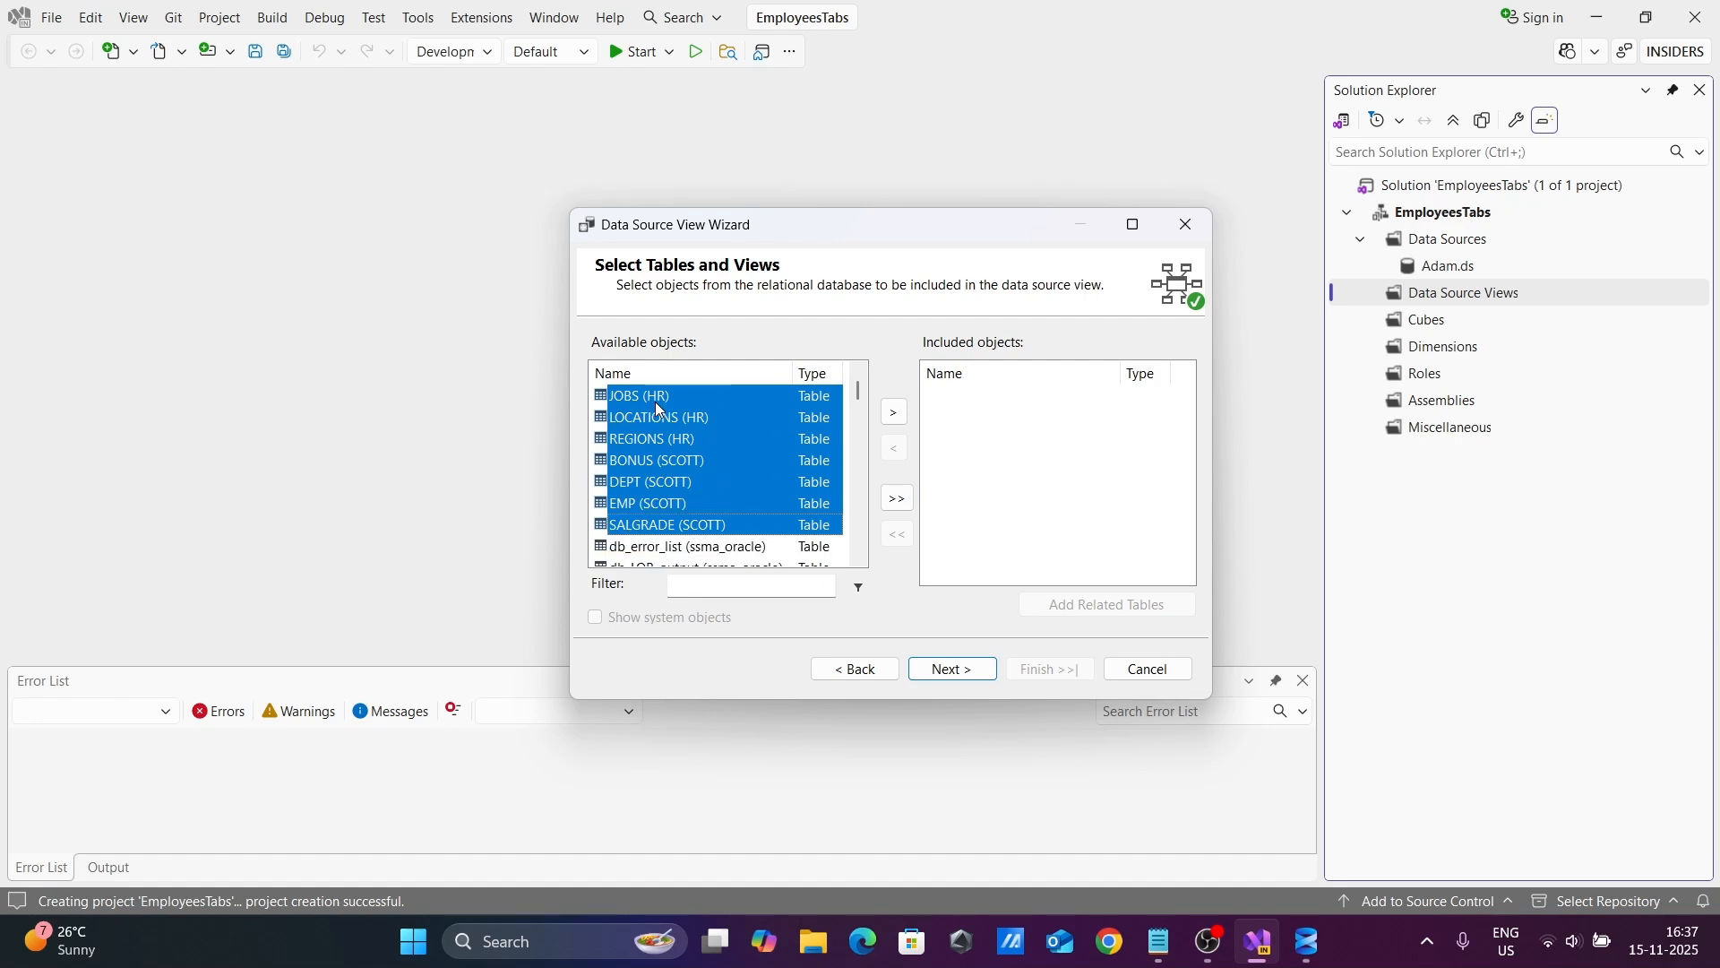
{"action": "left_click", "coordinate": [894, 413]}
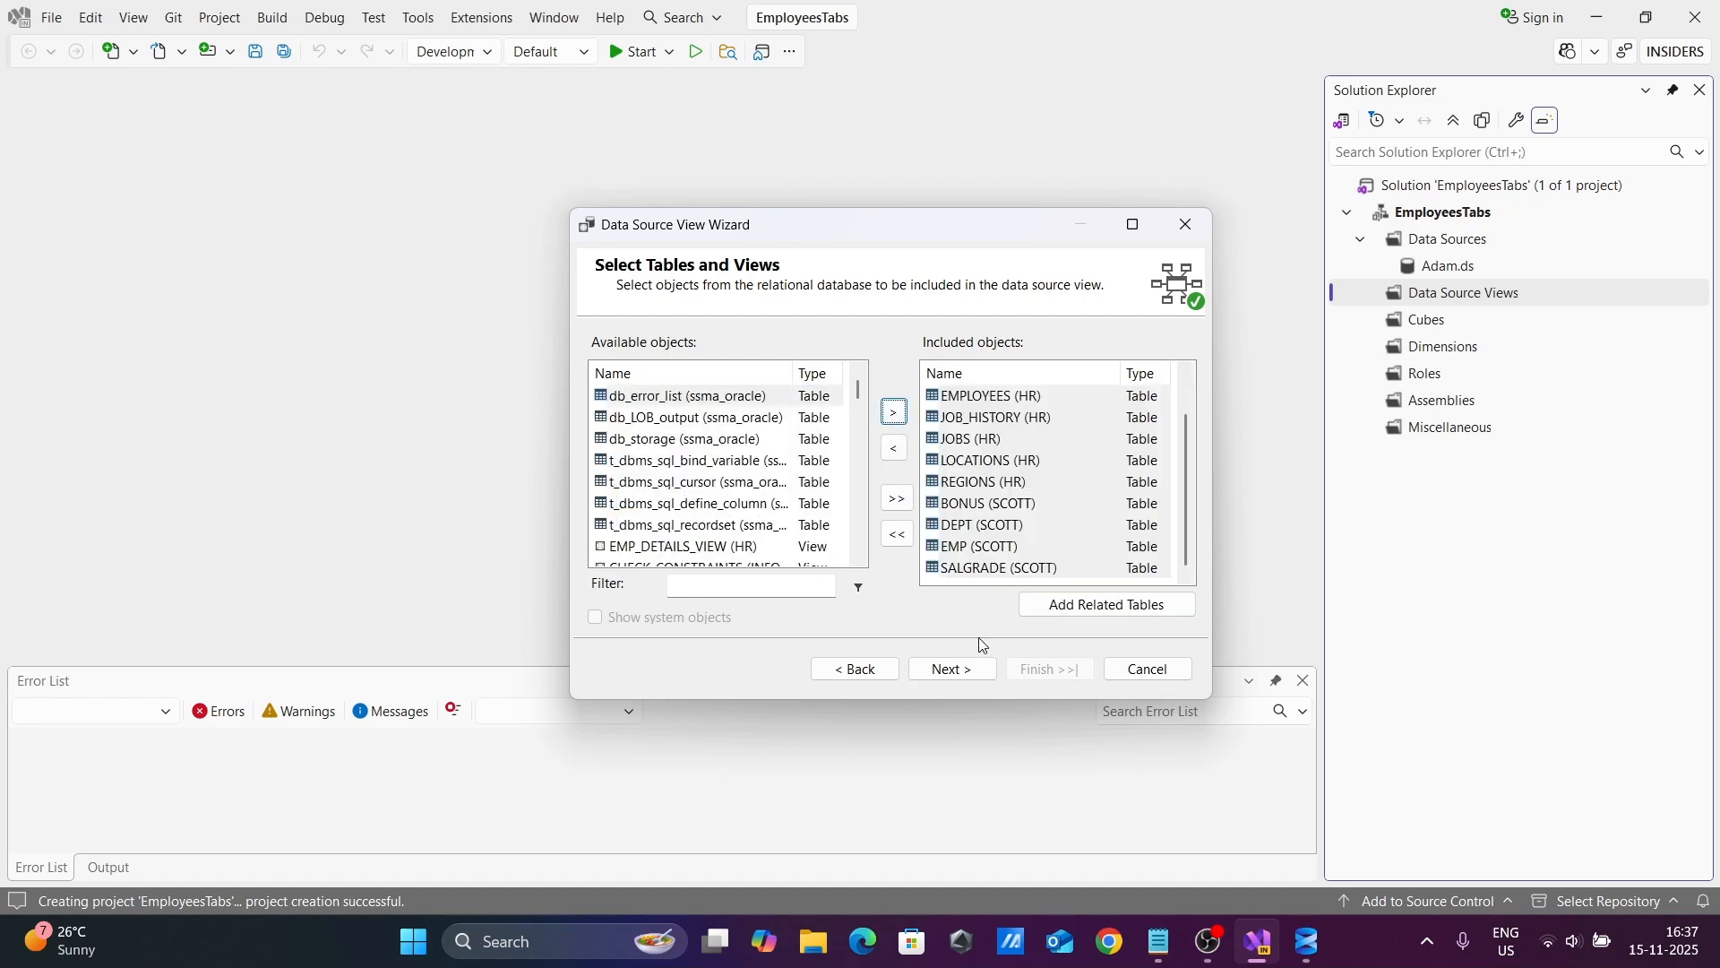
{"action": "left_click", "coordinate": [941, 670]}
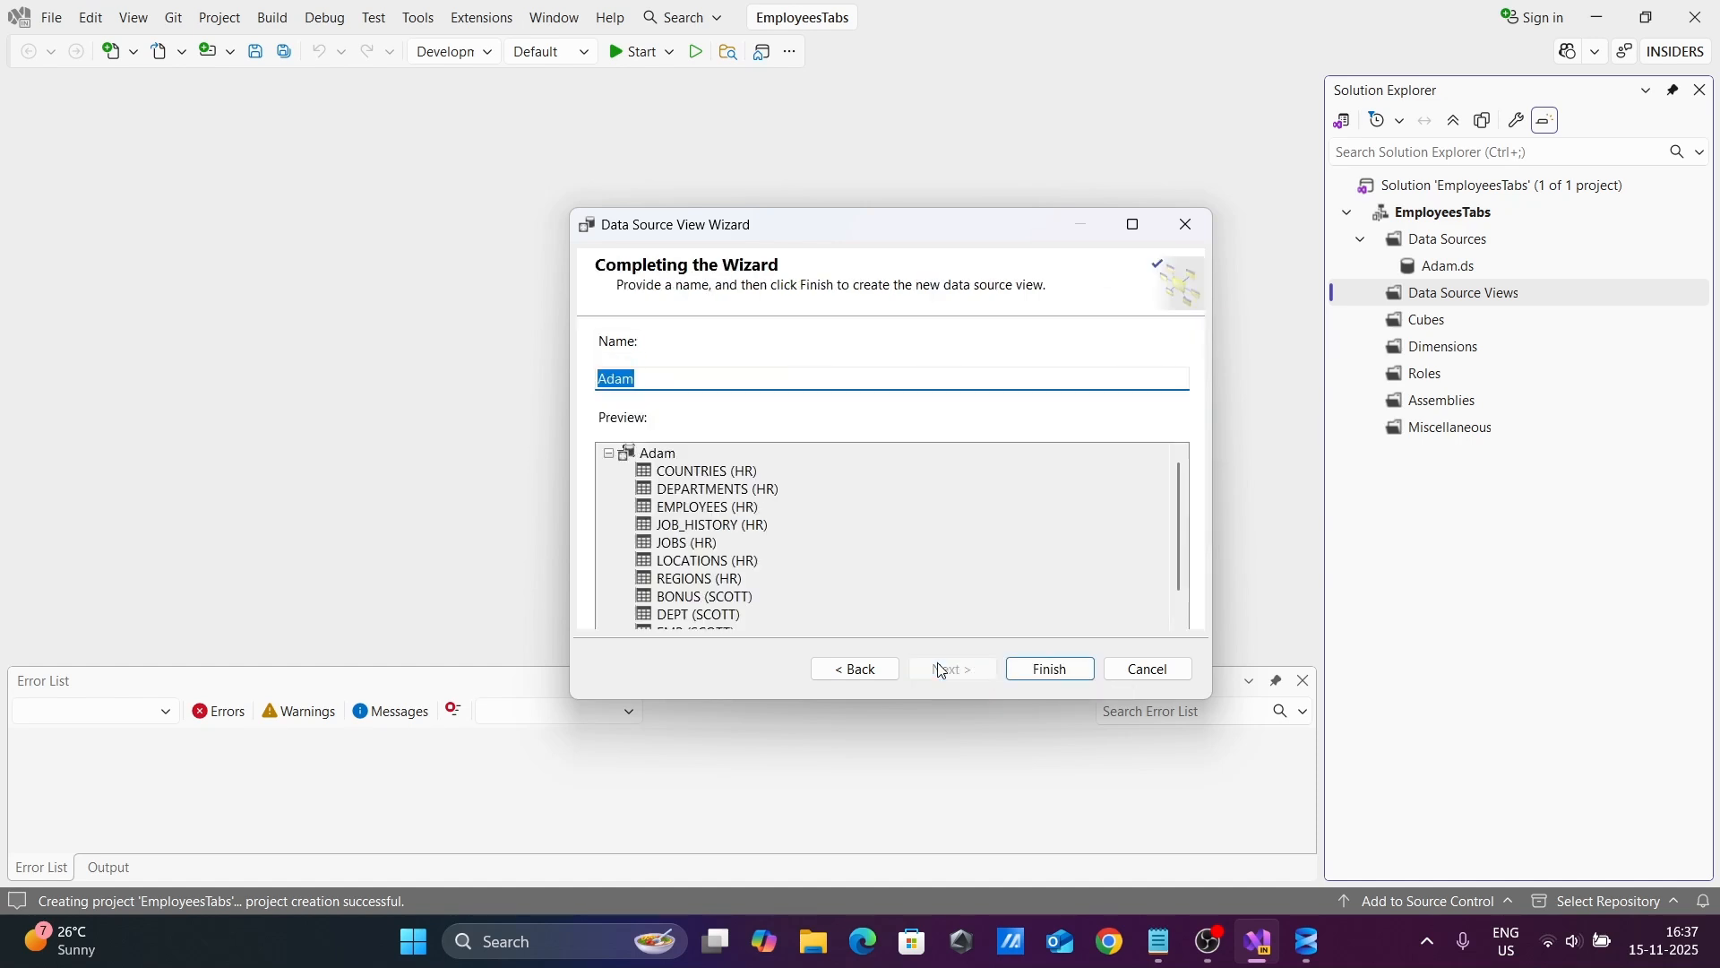
{"action": "left_click", "coordinate": [1045, 674]}
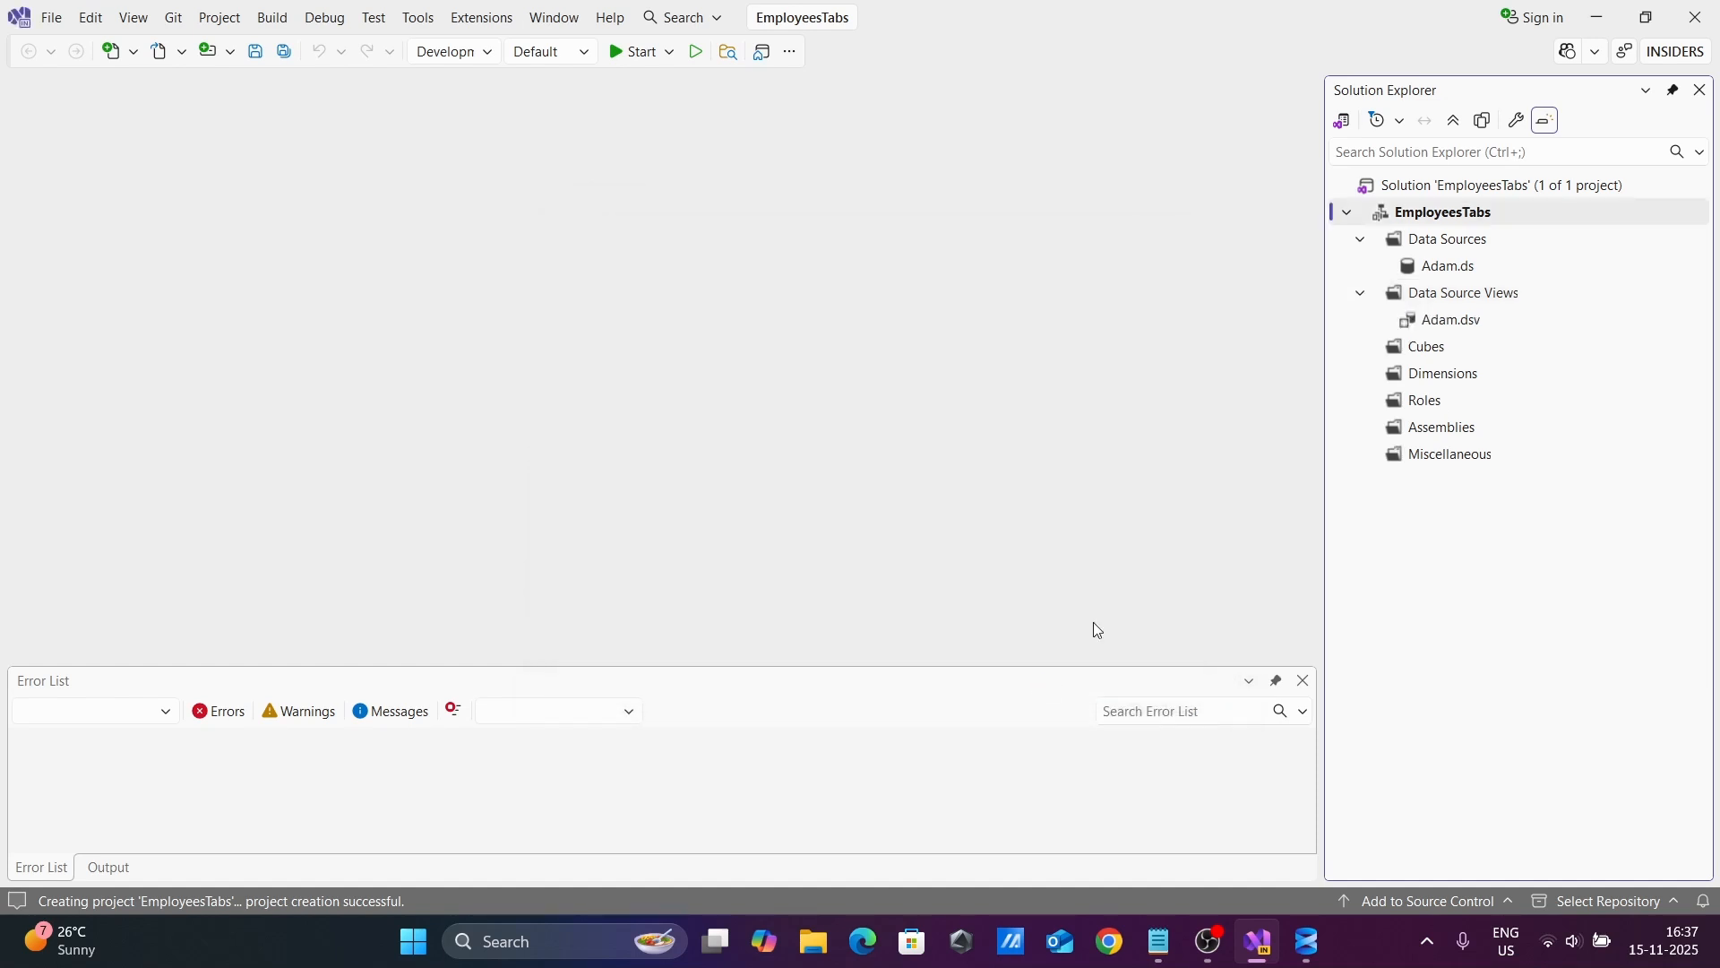
Step: Open the Adam.dsv data source view in the designer, and switch to the Zedd.txt note in Notepad
{"action": "left_click", "coordinate": [1431, 323]}
{"action": "double_click", "coordinate": [1431, 322]}
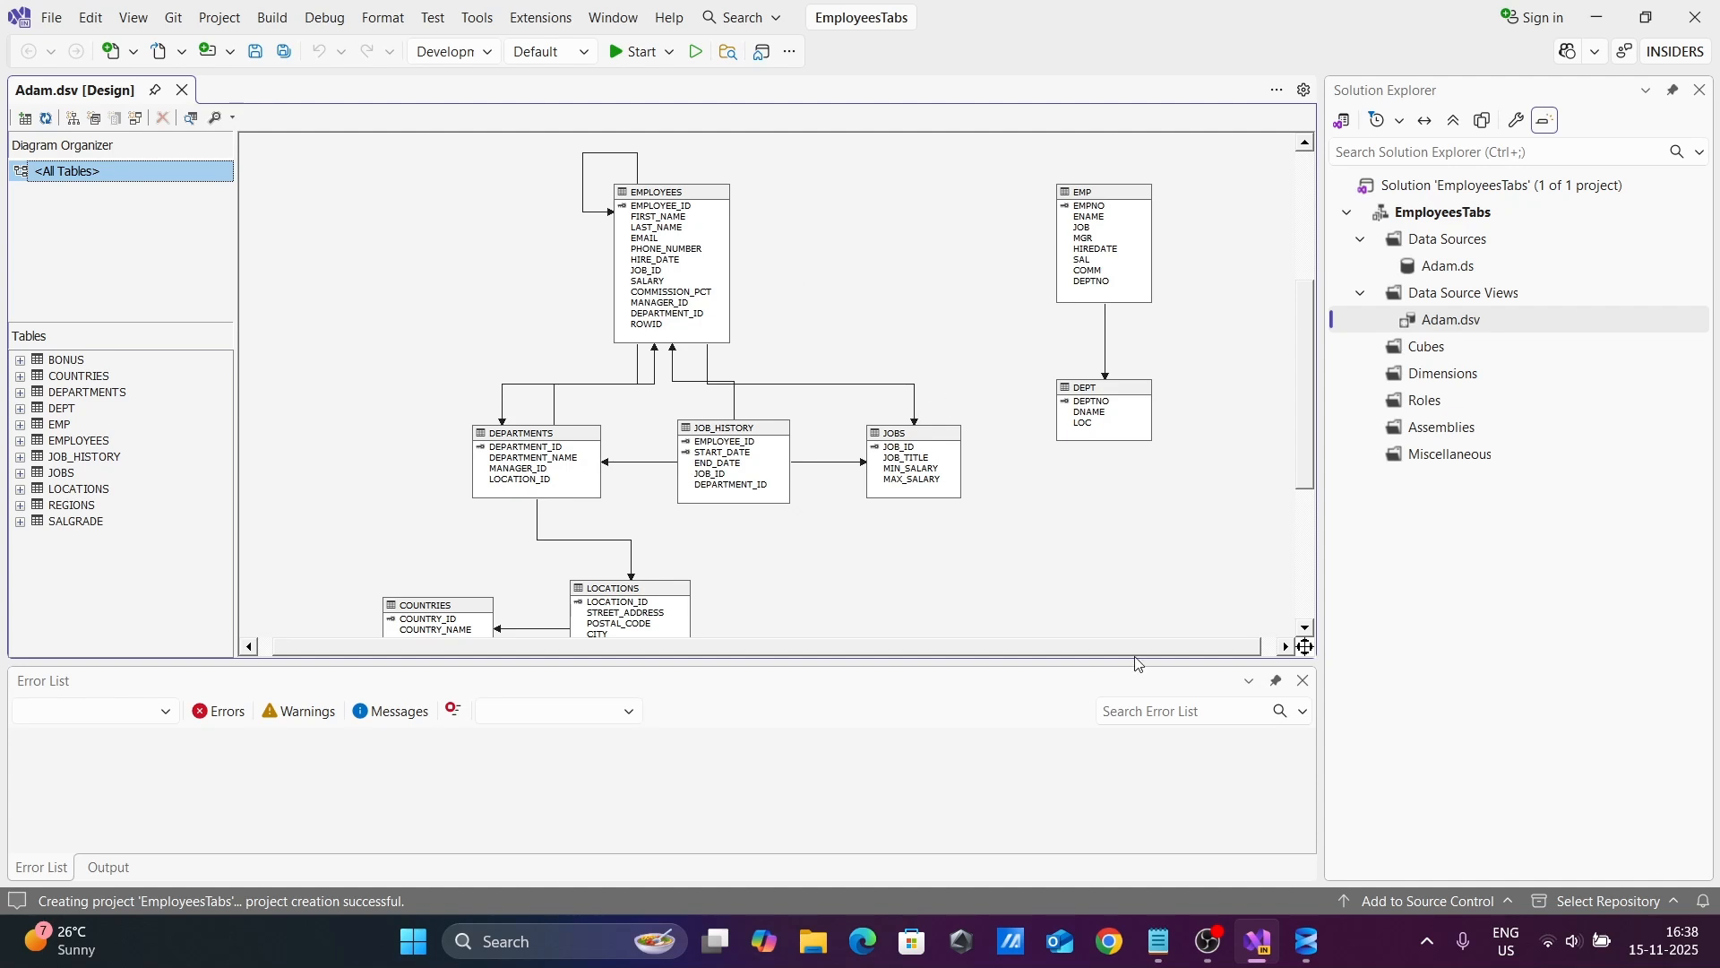
{"action": "left_click", "coordinate": [1171, 956]}
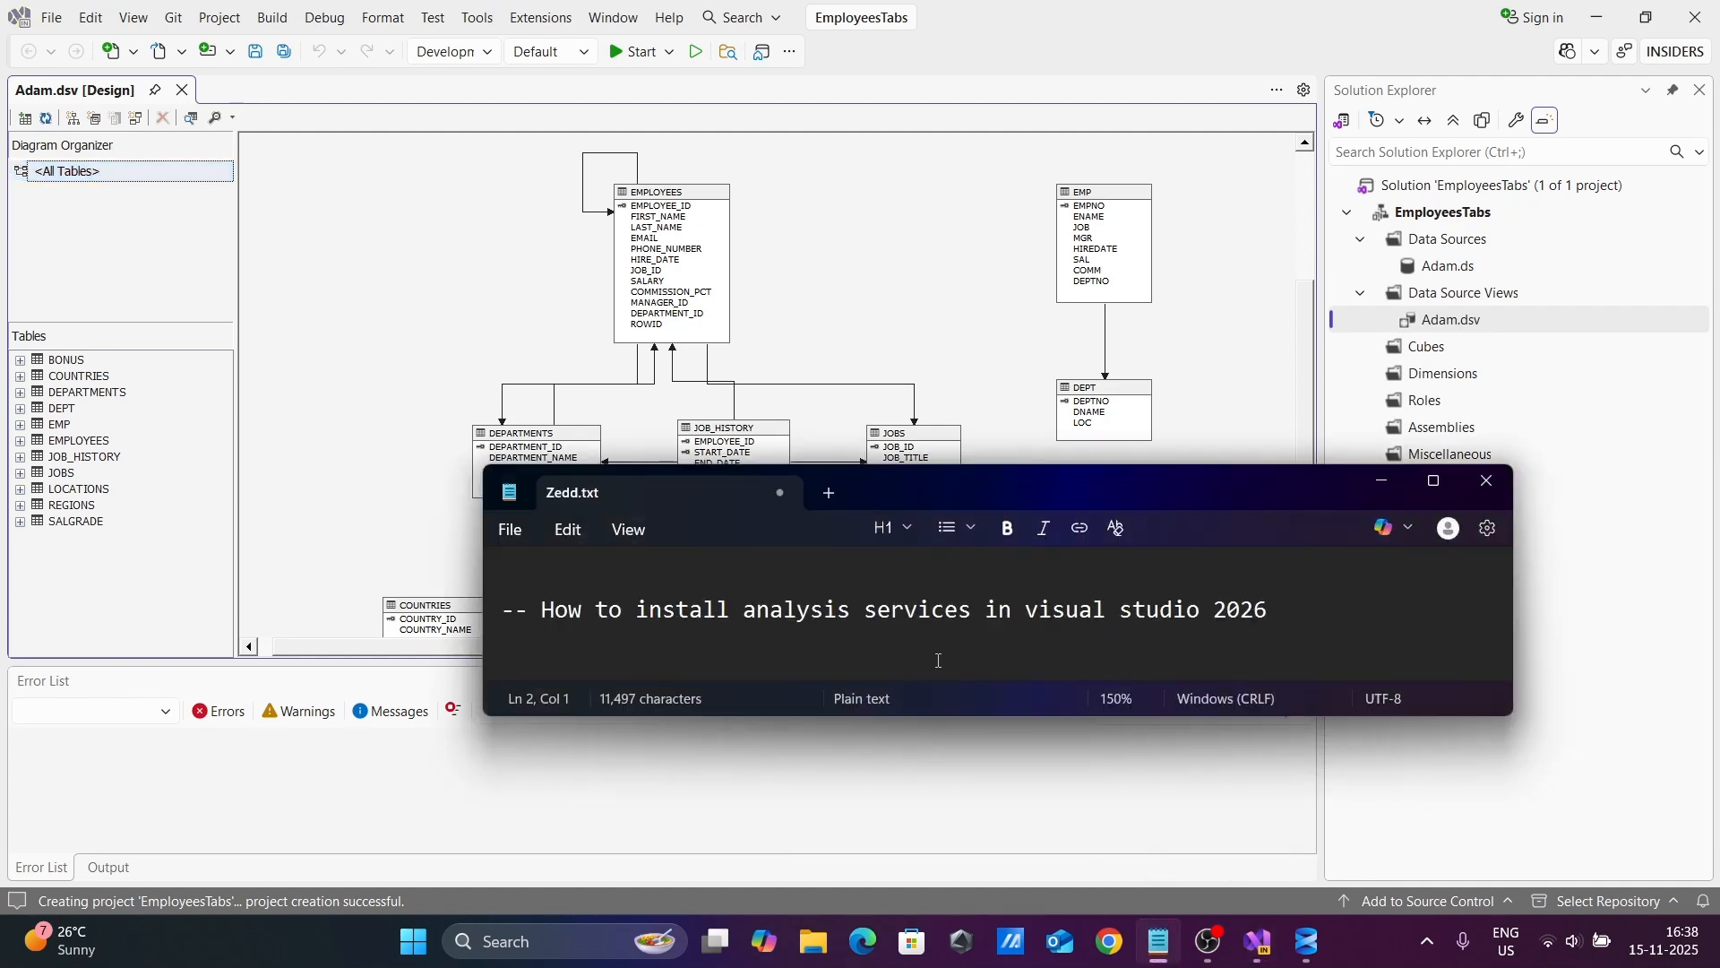